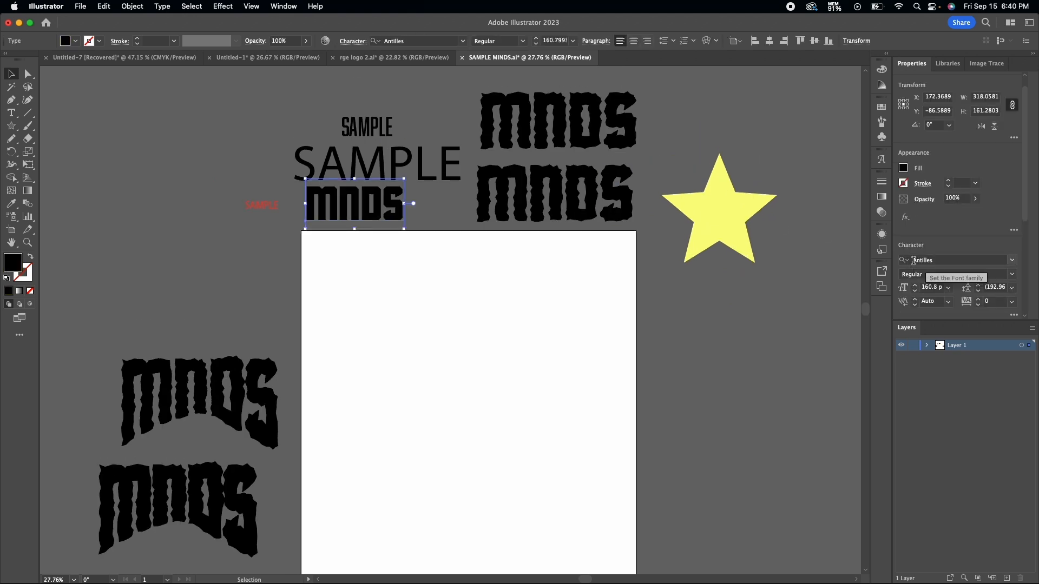
# Move the pink SAMPLE MNDS logo group onto the artboard and position it centrally in the upper half.
pyautogui.click(424, 233)
pyautogui.scroll(-3, 424, 231)
pyautogui.hscroll(-1, 424, 231)
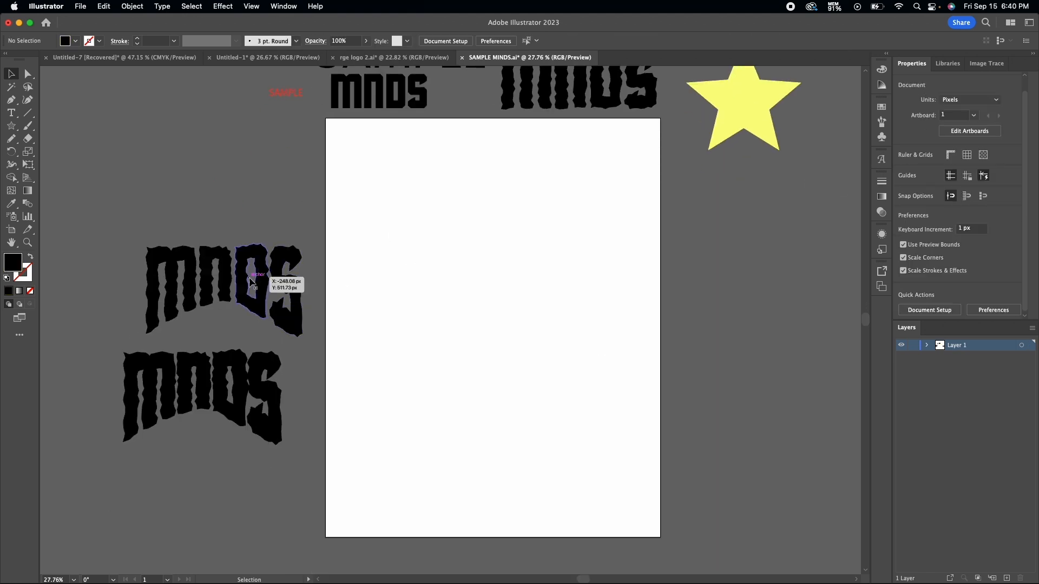
pyautogui.scroll(3, 494, 321)
pyautogui.hscroll(3, 494, 322)
pyautogui.scroll(-3, 494, 321)
pyautogui.moveTo(790, 392); pyautogui.dragTo(474, 350)
pyautogui.scroll(2, 474, 348)
pyautogui.scroll(3, 492, 246)
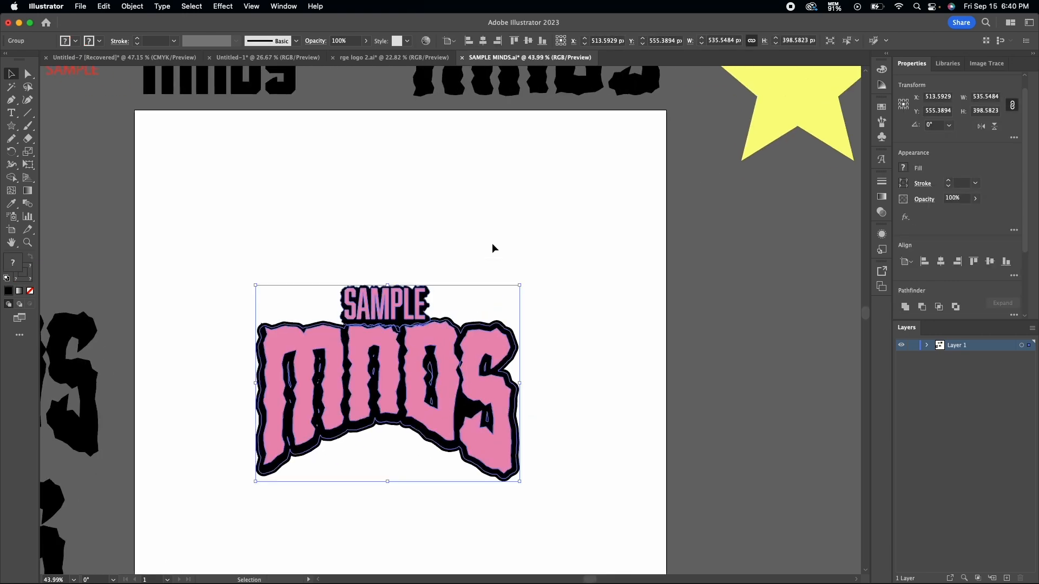
pyautogui.scroll(2, 487, 303)
pyautogui.moveTo(441, 390); pyautogui.dragTo(463, 297)
pyautogui.click(621, 235)
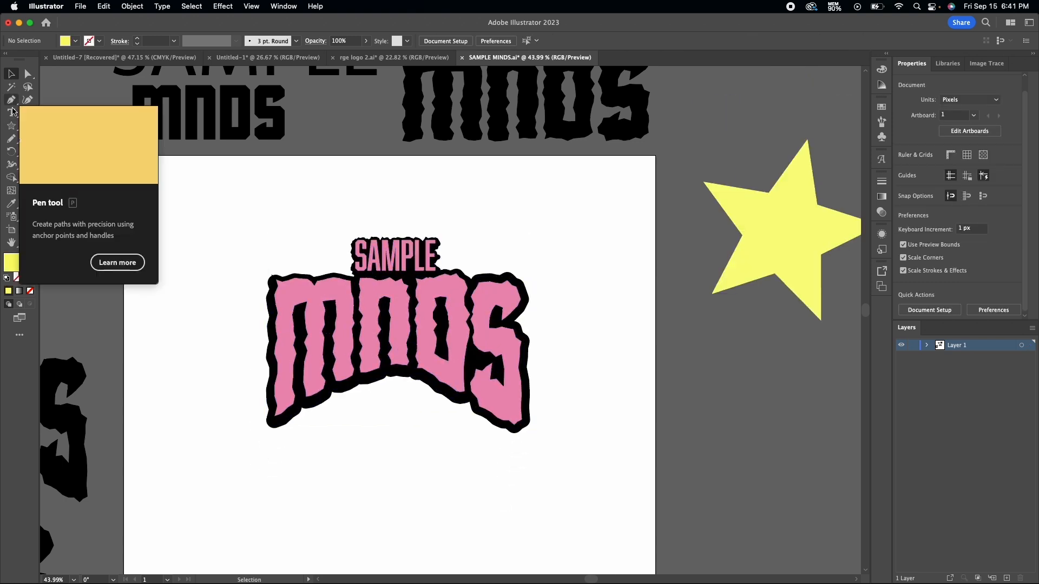
# Draw wavy flame tongues freehand with the Pencil tool below the logo's left side, about 190 px wide and 540 px tall.
pyautogui.click(11, 139)
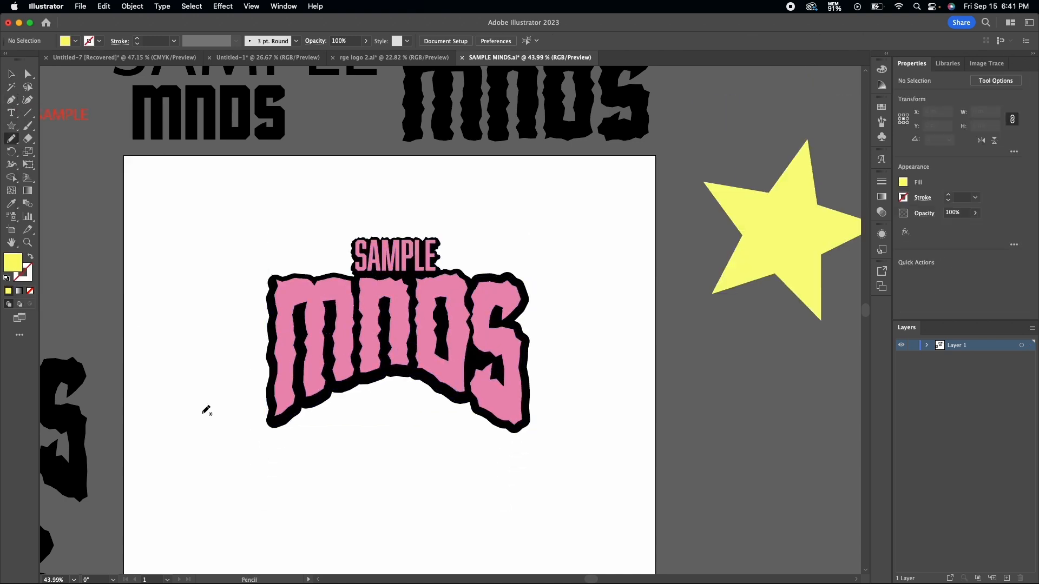
pyautogui.scroll(-1, 222, 378)
pyautogui.moveTo(233, 358); pyautogui.dragTo(231, 490)
pyautogui.moveTo(250, 417); pyautogui.dragTo(261, 436)
pyautogui.scroll(-1, 267, 433)
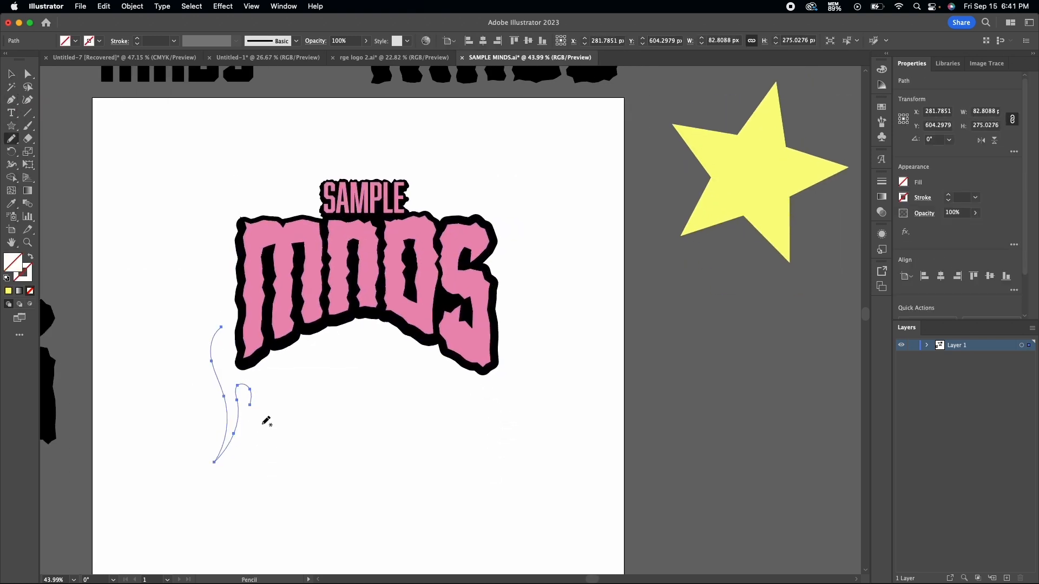
pyautogui.scroll(-1, 256, 532)
pyautogui.moveTo(244, 478)
pyautogui.mouseDown()
pyautogui.moveTo(243, 440)
pyautogui.moveTo(255, 458)
pyautogui.moveTo(248, 507)
pyautogui.moveTo(262, 490)
pyautogui.moveTo(263, 433)
pyautogui.mouseUp()
pyautogui.hscroll(1, 263, 433)
pyautogui.moveTo(248, 446)
pyautogui.mouseDown()
pyautogui.moveTo(240, 375)
pyautogui.moveTo(255, 398)
pyautogui.moveTo(256, 448)
pyautogui.mouseUp()
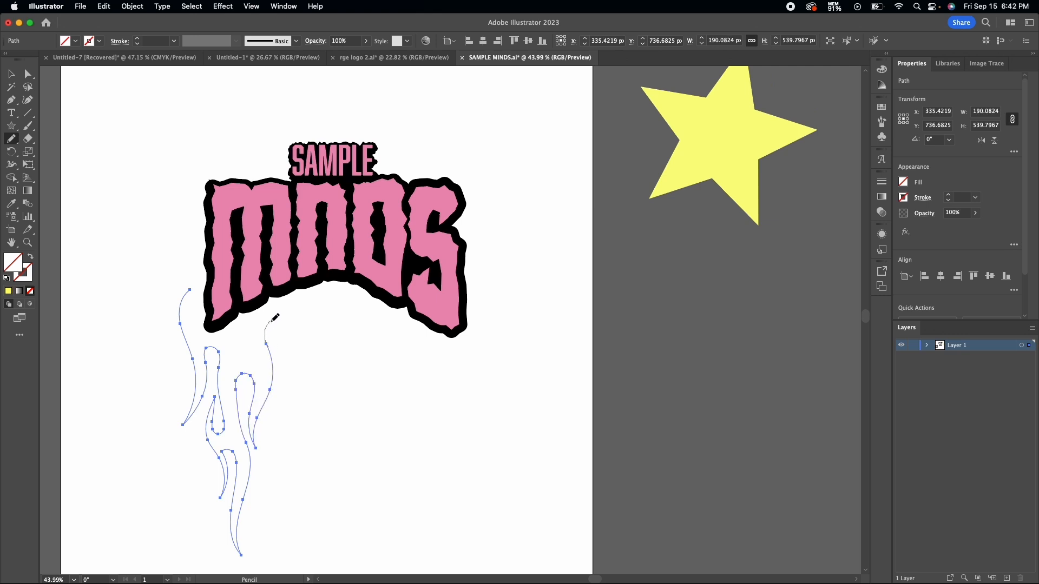
# Extend the flame outline with two more tongues under the logo's middle to about 319 px wide, and redraw their inner curves.
pyautogui.moveTo(283, 409); pyautogui.dragTo(305, 539)
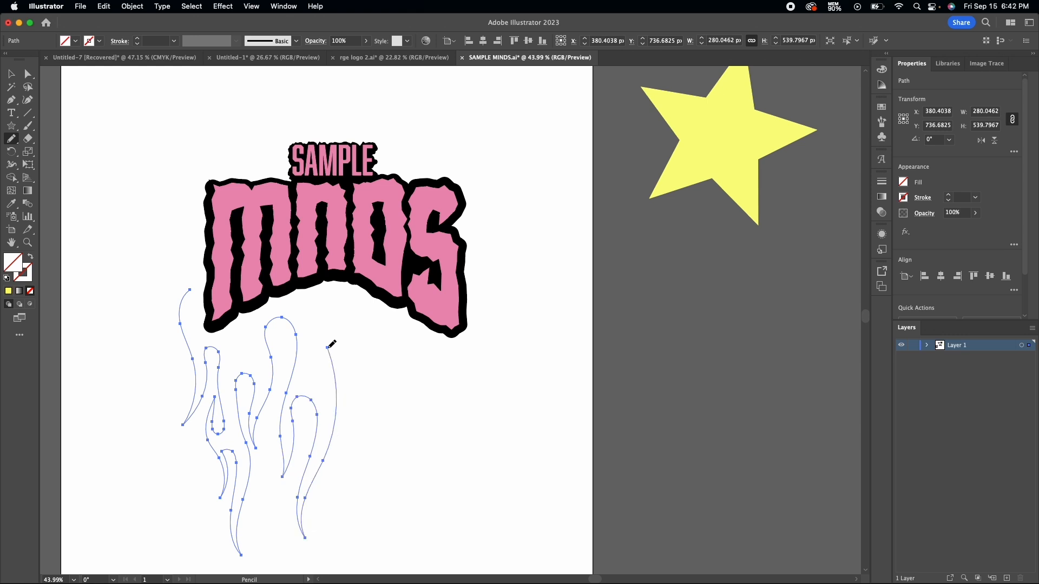
pyautogui.moveTo(320, 339); pyautogui.dragTo(318, 343)
pyautogui.scroll(5, 295, 387)
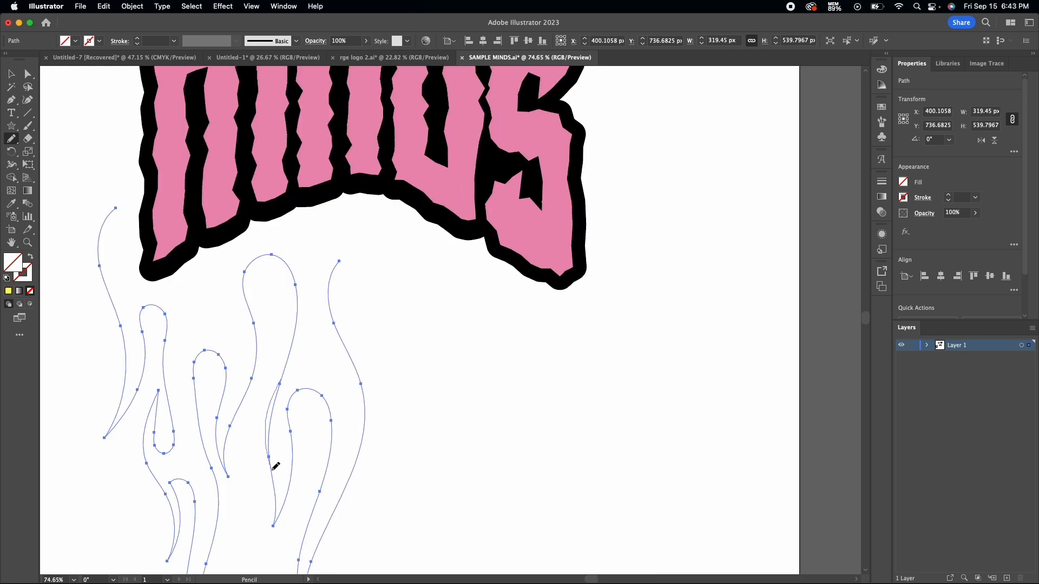
pyautogui.scroll(-3, 295, 441)
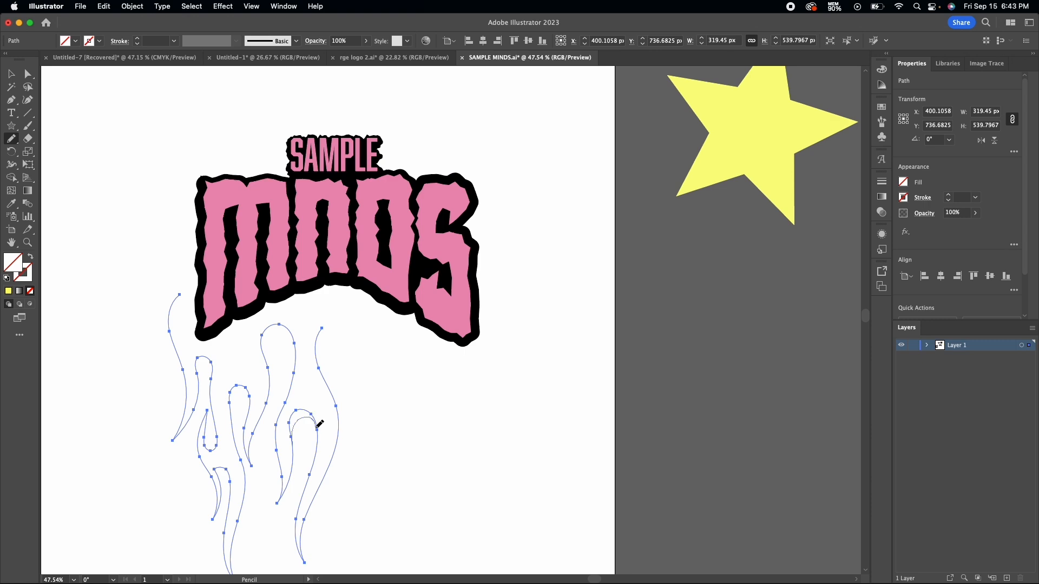
pyautogui.moveTo(316, 423); pyautogui.dragTo(315, 454)
pyautogui.scroll(-3, 314, 464)
# Give the flame outline a 1 pt black stroke and no fill.
pyautogui.click(6, 278)
pyautogui.click(29, 291)
pyautogui.press('v')
pyautogui.click(318, 454)
pyautogui.scroll(-1, 318, 454)
pyautogui.scroll(4, 317, 453)
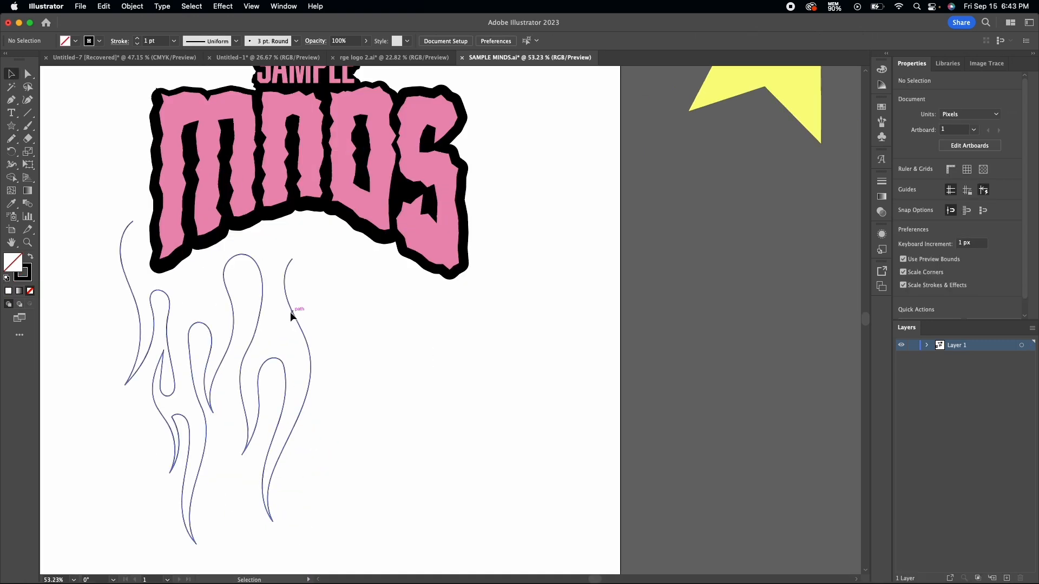
# Continue the flame path with the Pencil tool, adding tongues toward the logo's letter S to about 449 px total width.
pyautogui.click(292, 316)
pyautogui.press('n')
pyautogui.moveTo(309, 257)
pyautogui.mouseDown()
pyautogui.moveTo(338, 304)
pyautogui.moveTo(331, 352)
pyautogui.mouseUp()
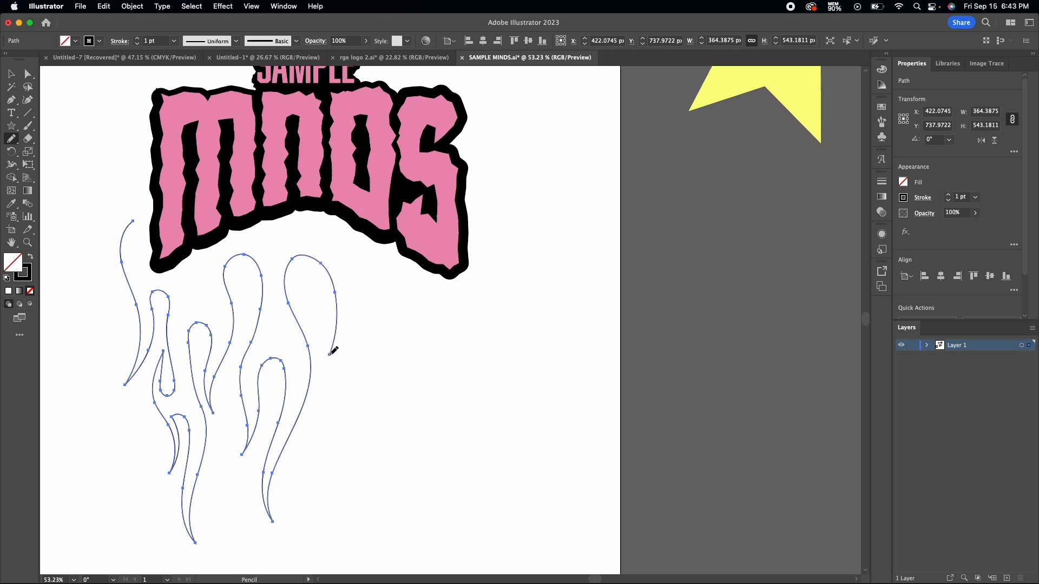
pyautogui.moveTo(322, 391); pyautogui.dragTo(334, 512)
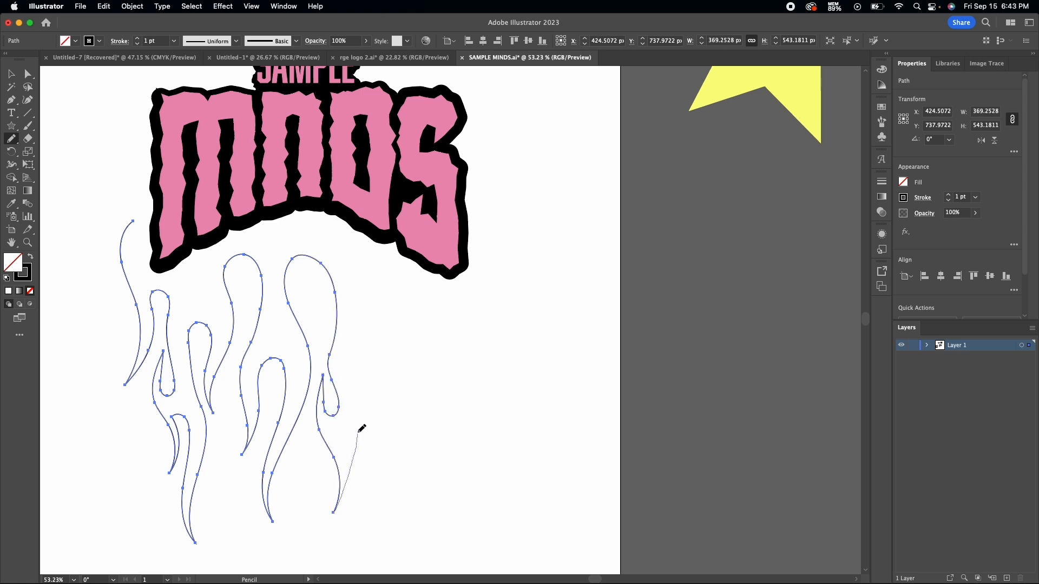
pyautogui.moveTo(373, 363); pyautogui.dragTo(367, 421)
pyautogui.moveTo(388, 353); pyautogui.dragTo(361, 270)
pyautogui.scroll(-1, 392, 378)
pyautogui.scroll(-4, 374, 335)
pyautogui.scroll(1, 351, 300)
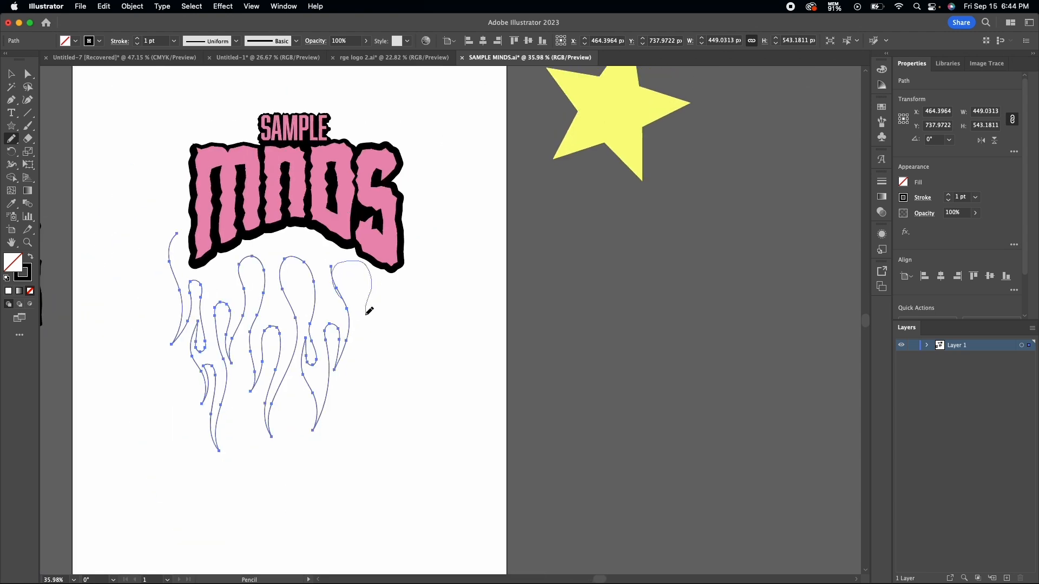
# Draw the last flame tongues and carry the line up past the logo's right edge, about 671 px total width.
pyautogui.moveTo(411, 262); pyautogui.dragTo(410, 260)
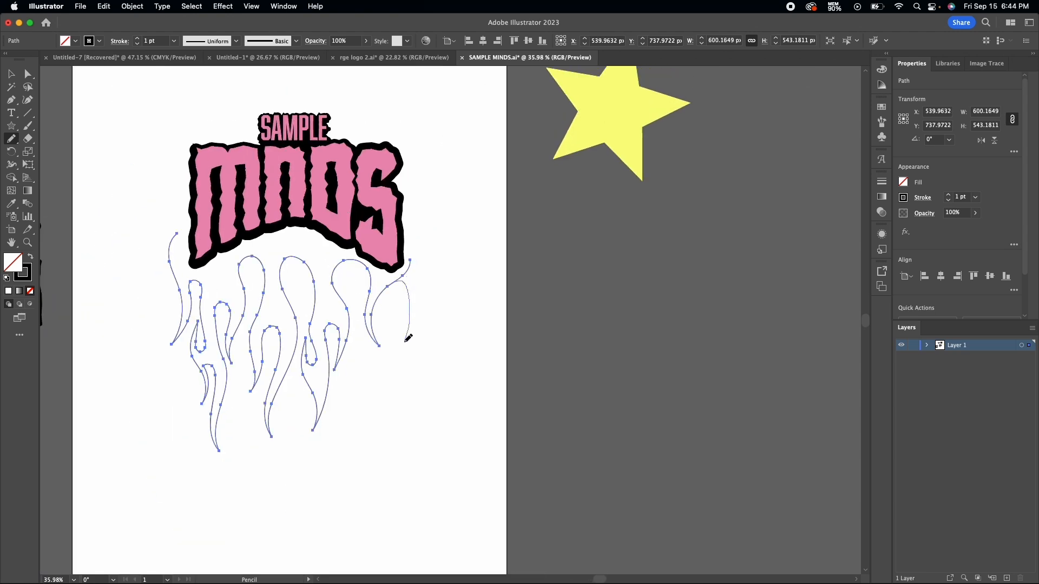
pyautogui.moveTo(398, 398); pyautogui.dragTo(427, 242)
pyautogui.scroll(3, 429, 239)
pyautogui.scroll(6, 394, 467)
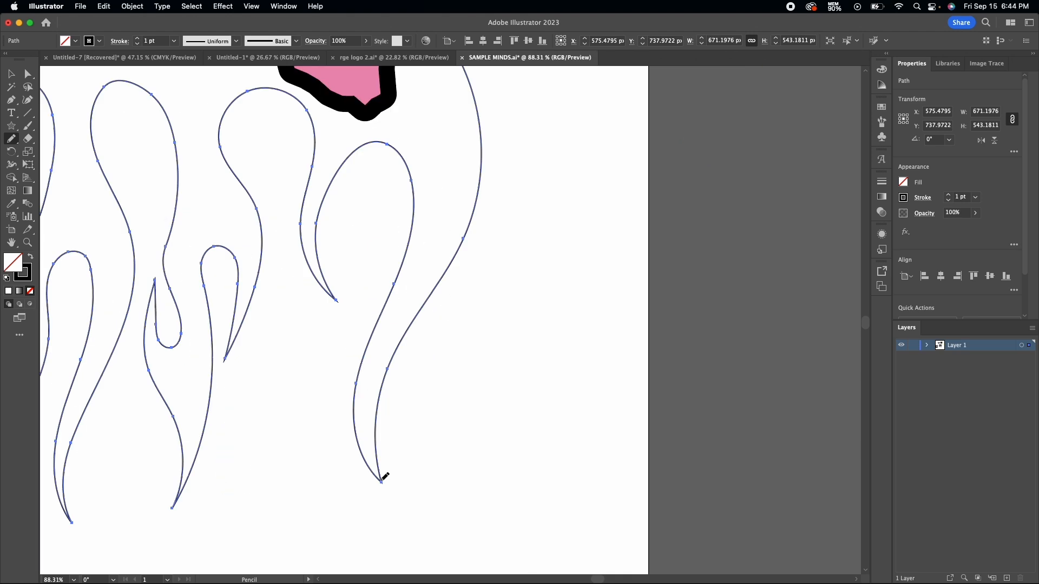
pyautogui.scroll(-1, 381, 480)
pyautogui.scroll(-3, 397, 293)
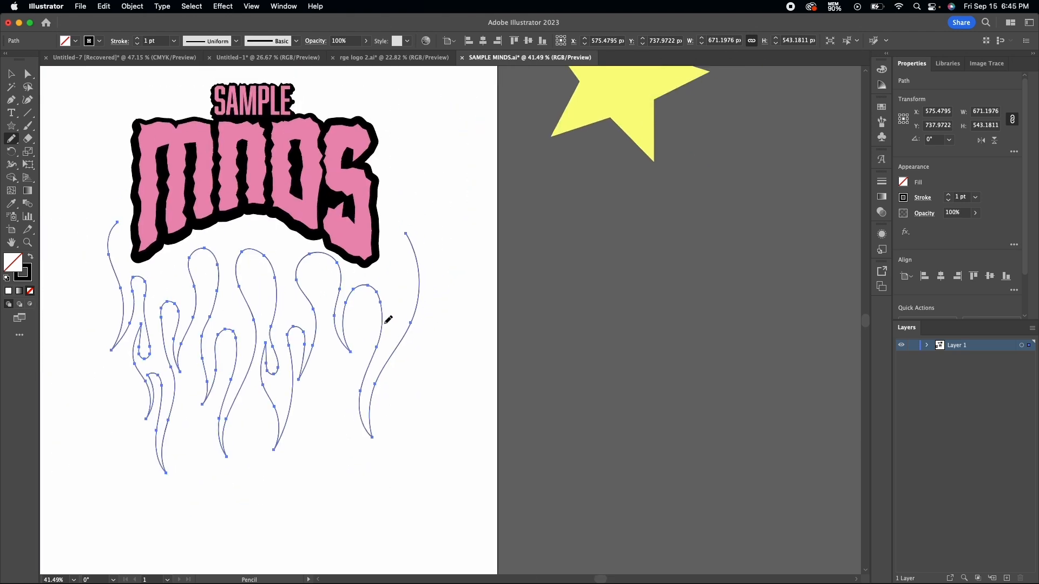
# Place a duplicate of the open flame outline on the pasteboard to the right of the artboard.
pyautogui.press('v')
pyautogui.scroll(-4, 193, 366)
pyautogui.moveTo(192, 373); pyautogui.dragTo(445, 388)
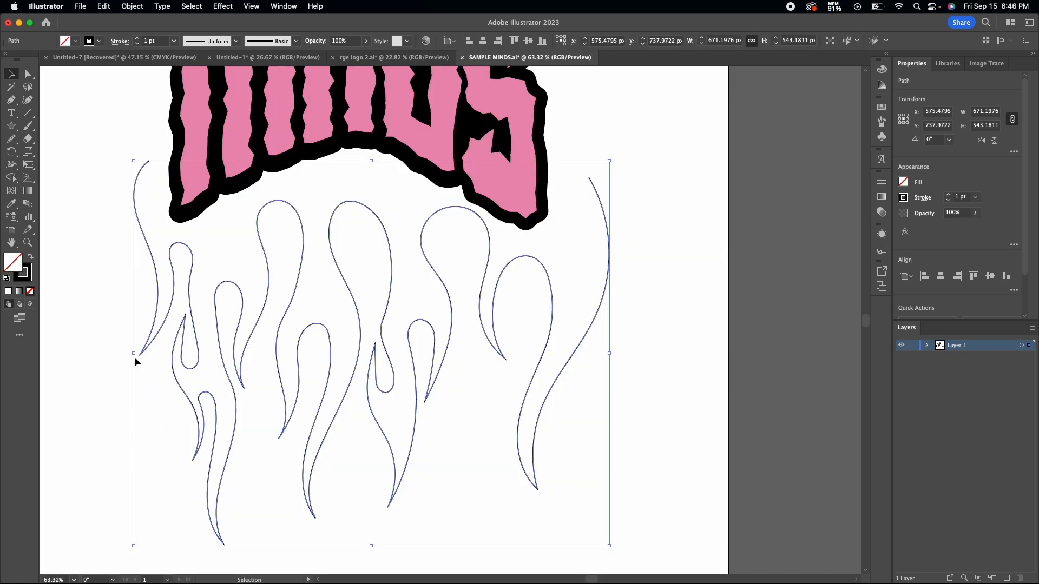
# Narrow the flame outline on the artboard to about 581 px and centre it beneath the logo.
pyautogui.moveTo(133, 356); pyautogui.dragTo(169, 353)
pyautogui.moveTo(489, 297); pyautogui.dragTo(448, 293)
pyautogui.moveTo(128, 350); pyautogui.dragTo(157, 348)
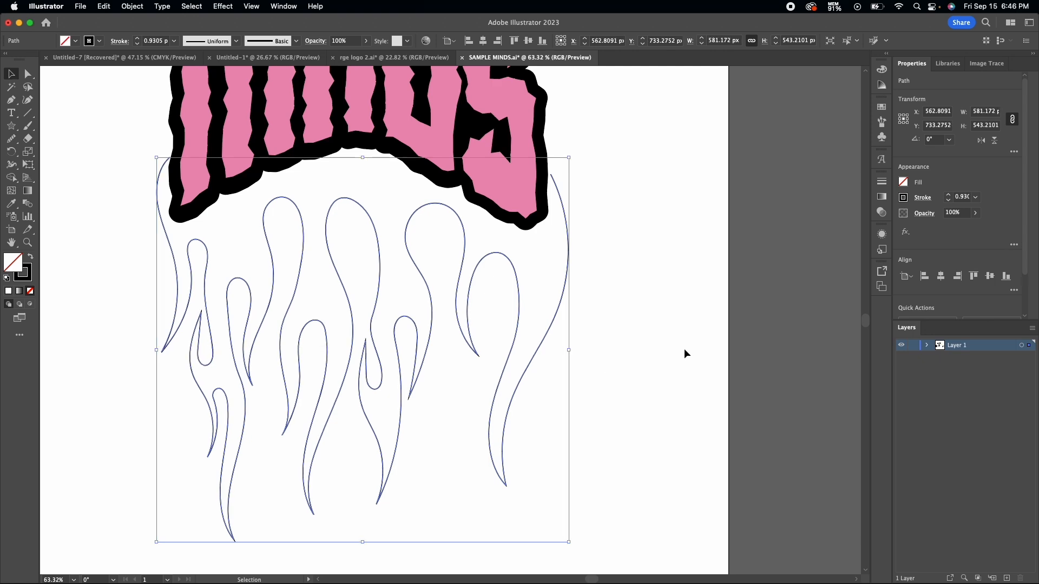
pyautogui.click(538, 370)
pyautogui.scroll(-2, 537, 370)
pyautogui.scroll(3, 538, 370)
# Close the flame outline with a Pencil curve arching across the lower part of the MNDS letters.
pyautogui.click(571, 295)
pyautogui.click(11, 139)
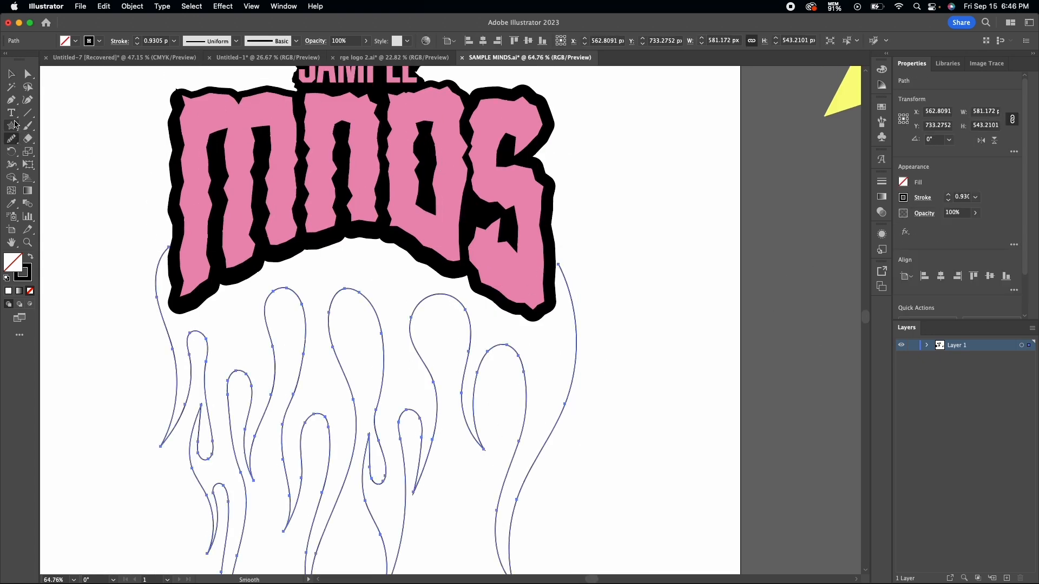
pyautogui.moveTo(14, 140); pyautogui.dragTo(47, 145)
pyautogui.moveTo(562, 261); pyautogui.dragTo(560, 263)
# Even out the arched upper edge and right shoulder of the flame outline with the Smooth tool.
pyautogui.moveTo(12, 138); pyautogui.dragTo(59, 162)
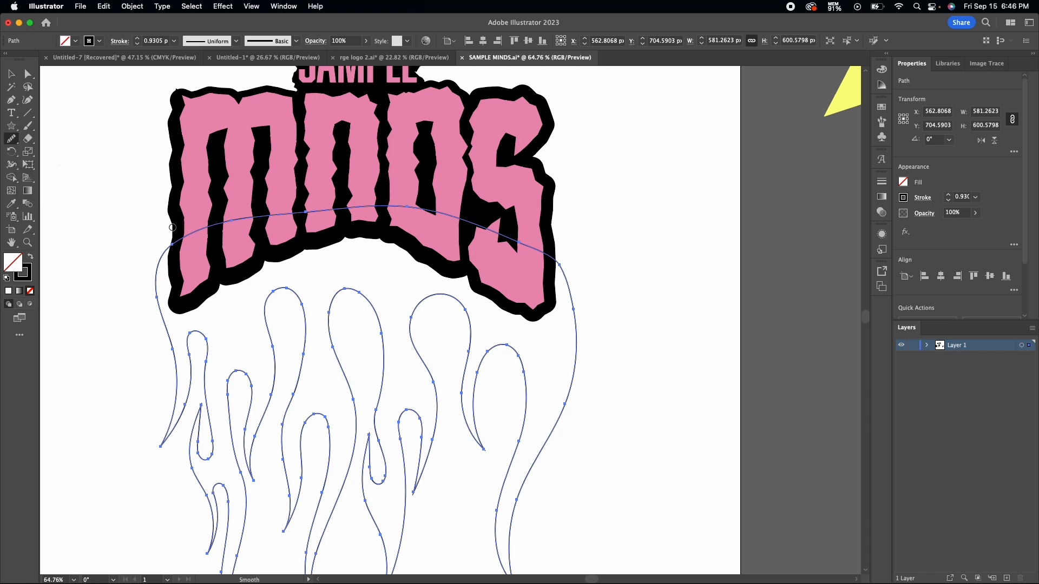
pyautogui.moveTo(211, 227); pyautogui.dragTo(476, 212)
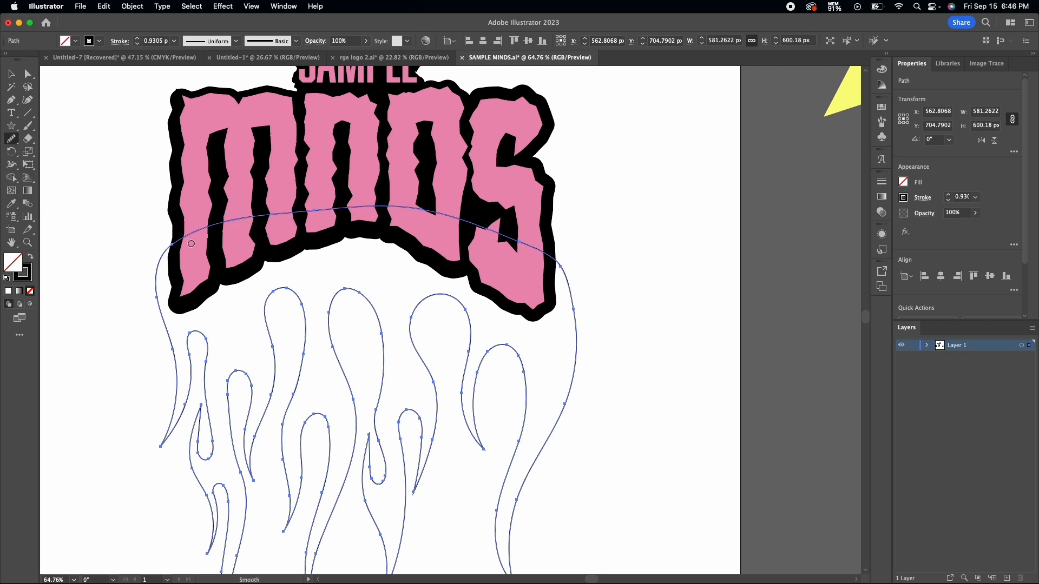
pyautogui.moveTo(336, 206); pyautogui.dragTo(510, 233)
pyautogui.moveTo(553, 266); pyautogui.dragTo(574, 327)
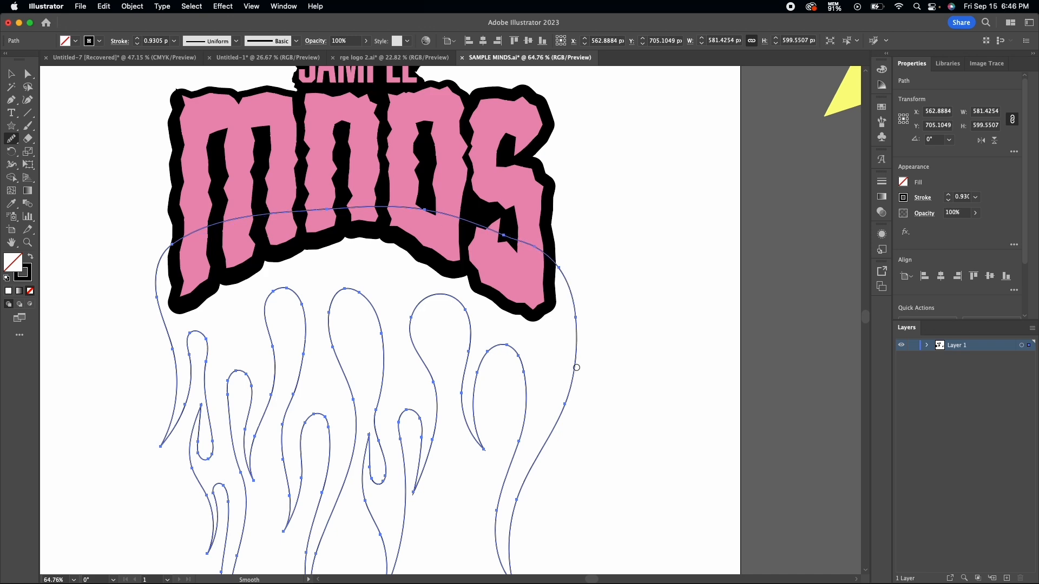
pyautogui.click(11, 74)
pyautogui.click(134, 193)
pyautogui.scroll(-5, 134, 193)
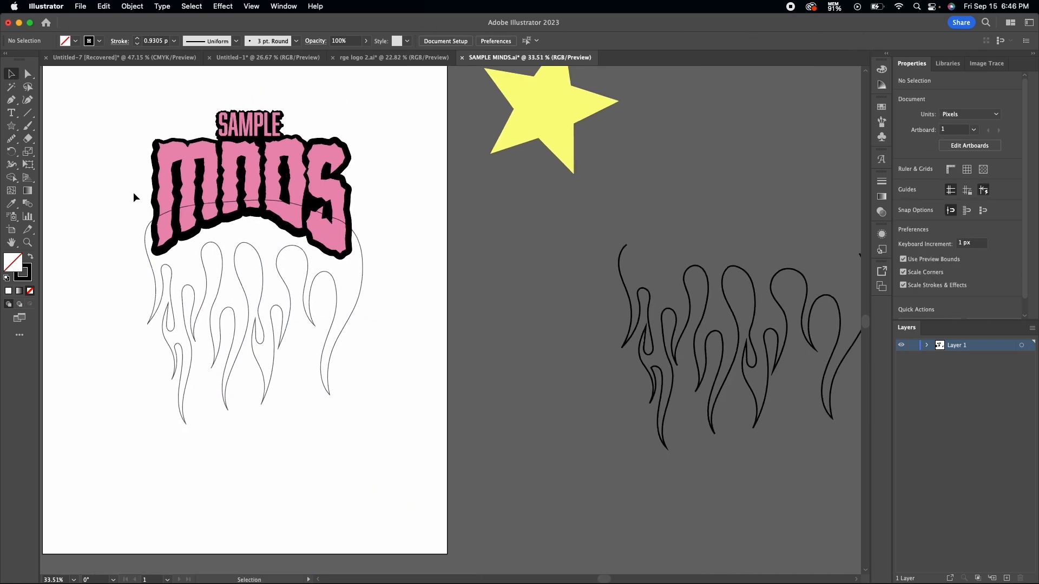
# Swap the flame shape's fill and stroke to make it solid black, and send it to the back behind the logo.
pyautogui.click(256, 272)
pyautogui.click(30, 259)
pyautogui.click(320, 144)
pyautogui.rightClick(255, 226)
pyautogui.moveTo(275, 490)
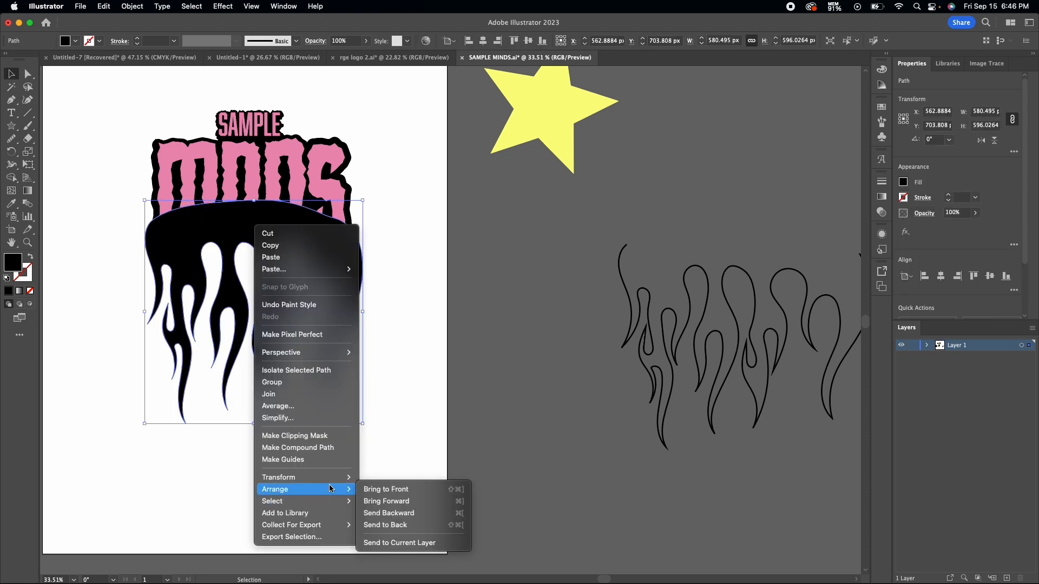
pyautogui.click(379, 526)
pyautogui.click(344, 473)
pyautogui.scroll(2, 296, 436)
pyautogui.hscroll(-1, 296, 436)
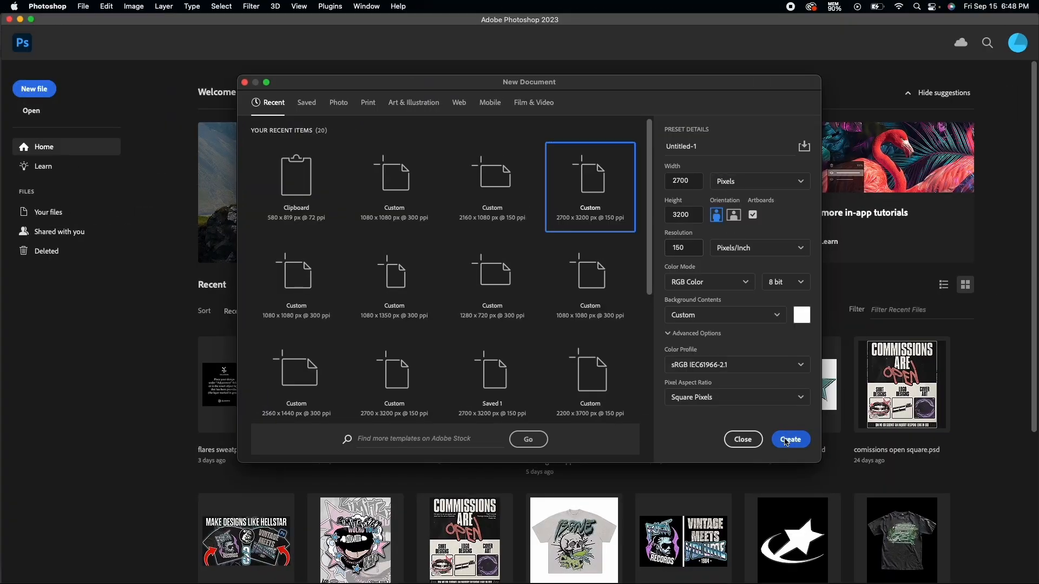
# Switch to Photoshop and create a 2700 x 3200 px document at 150 ppi in RGB Color.
pyautogui.click(789, 440)
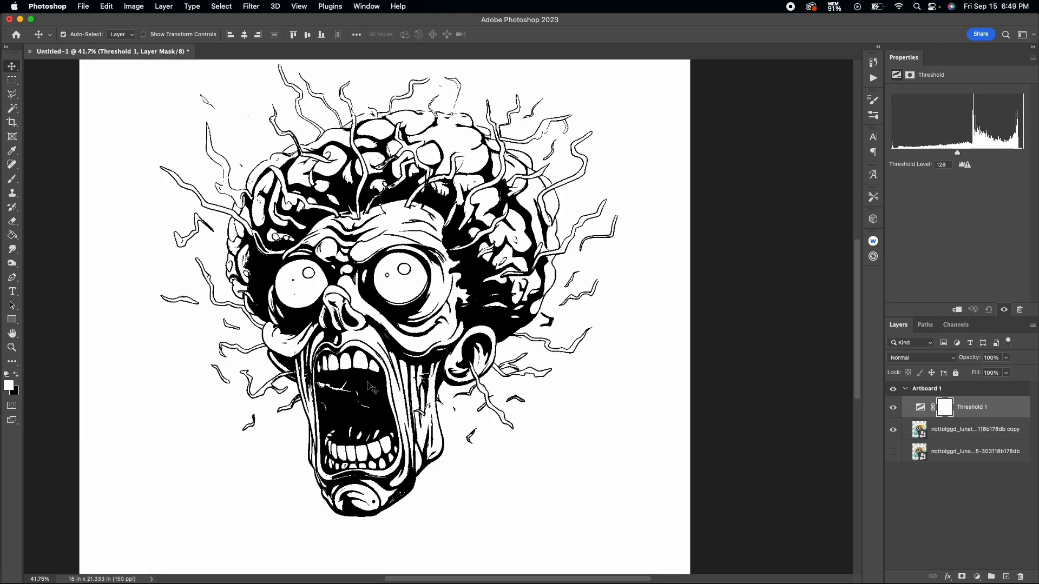
# Lower the Threshold 1 adjustment level slightly to reduce the black areas of the head artwork.
pyautogui.scroll(-2, 367, 383)
pyautogui.moveTo(959, 154)
pyautogui.mouseDown()
pyautogui.moveTo(993, 154)
pyautogui.moveTo(922, 155)
pyautogui.moveTo(955, 156)
pyautogui.moveTo(946, 158)
pyautogui.mouseUp()
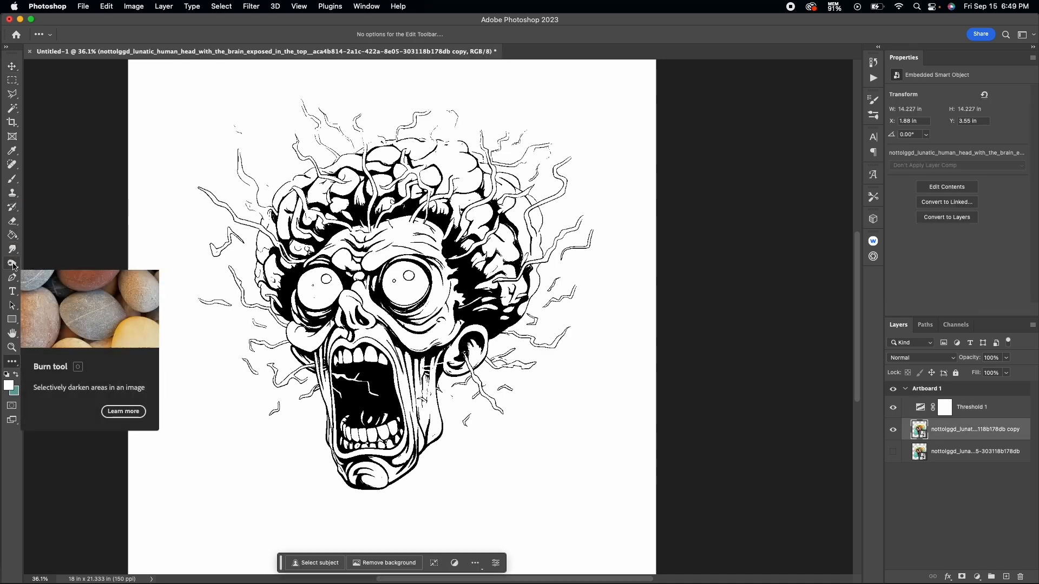
# Rasterize the head image's copy layer for use with the Burn tool at Midtones range and 50% exposure.
pyautogui.click(12, 264)
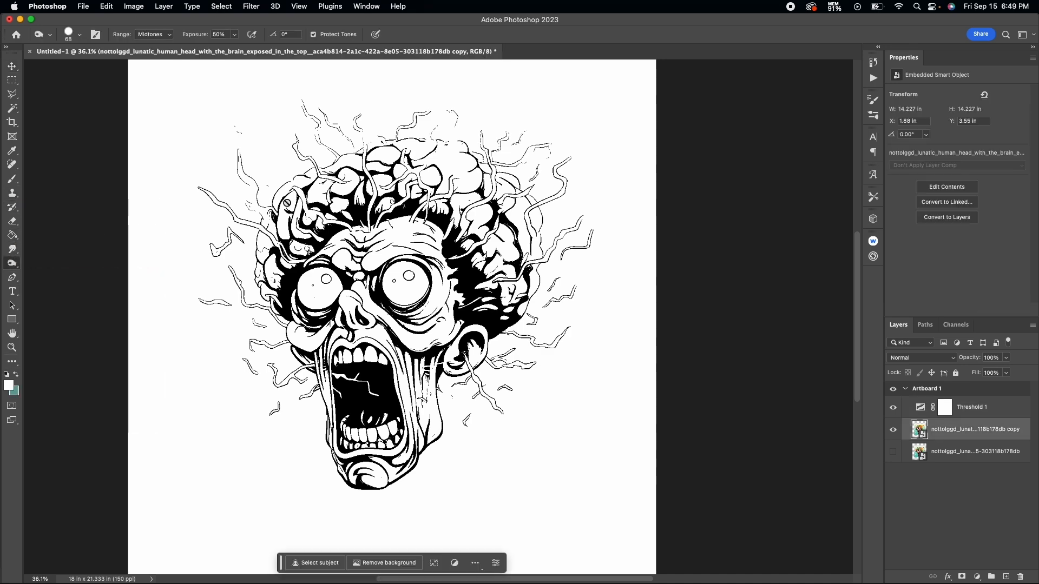
pyautogui.press('super+plus')
pyautogui.click(296, 245)
pyautogui.press('Return')
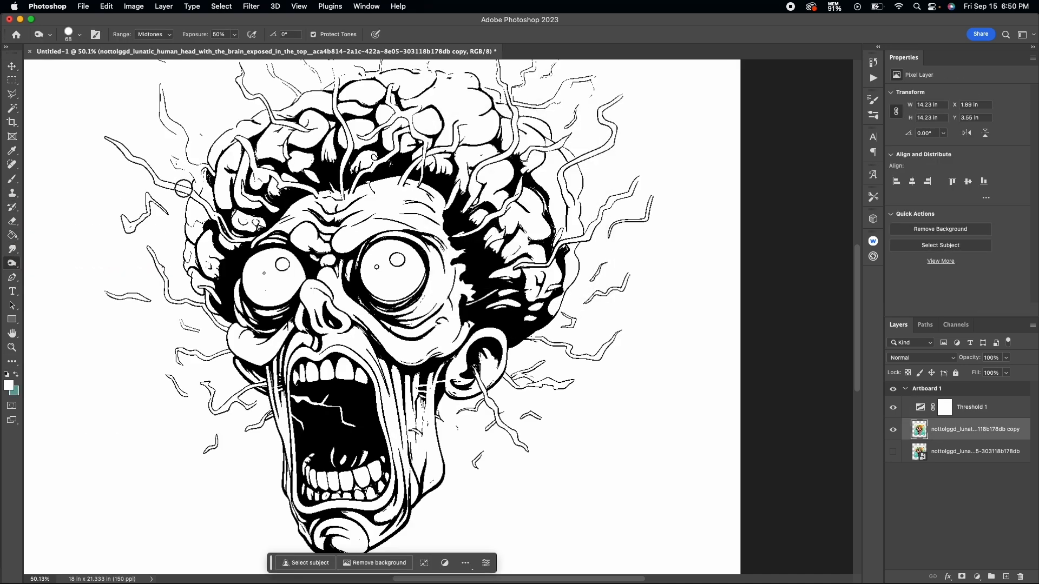
# Burn along the brain's outer edge and the lightning lines around the head to strengthen the thin, broken outlines.
pyautogui.scroll(3, 211, 325)
pyautogui.hscroll(1, 211, 325)
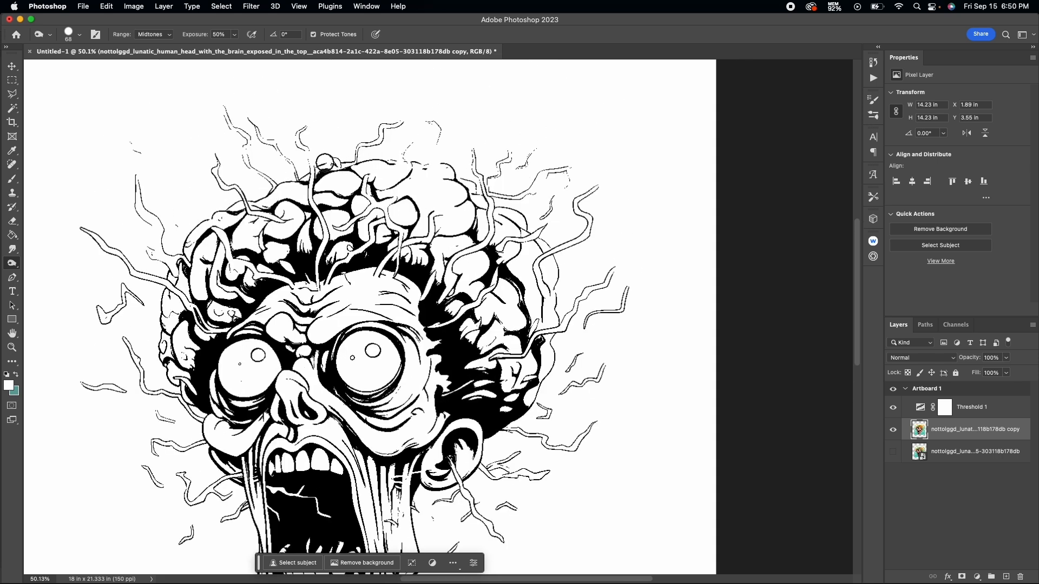
pyautogui.hscroll(5, 349, 161)
pyautogui.scroll(1, 349, 161)
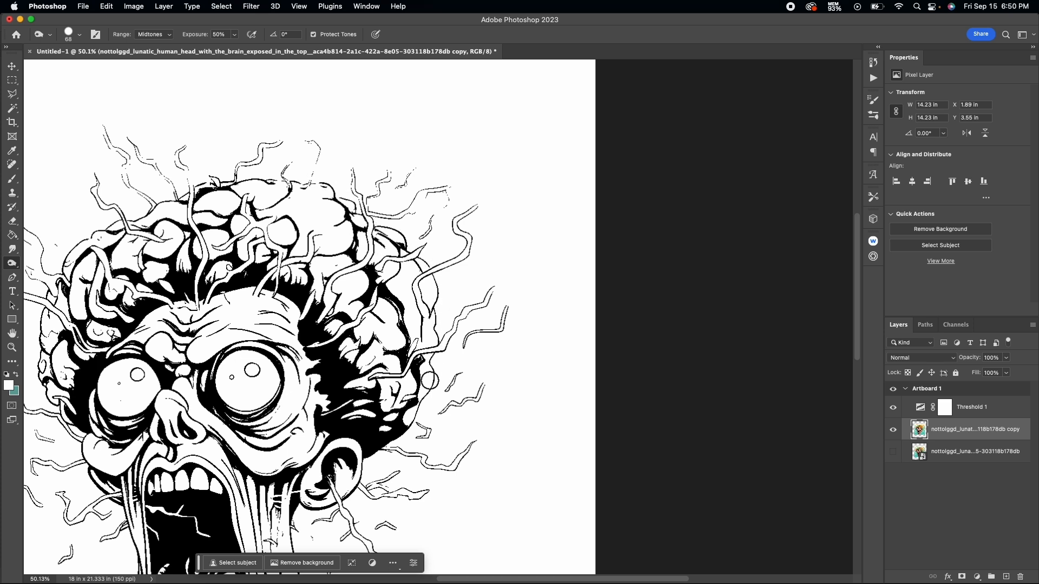
pyautogui.scroll(-4, 406, 419)
pyautogui.hscroll(-1, 405, 420)
pyautogui.scroll(-2, 405, 420)
pyautogui.hscroll(-1, 405, 419)
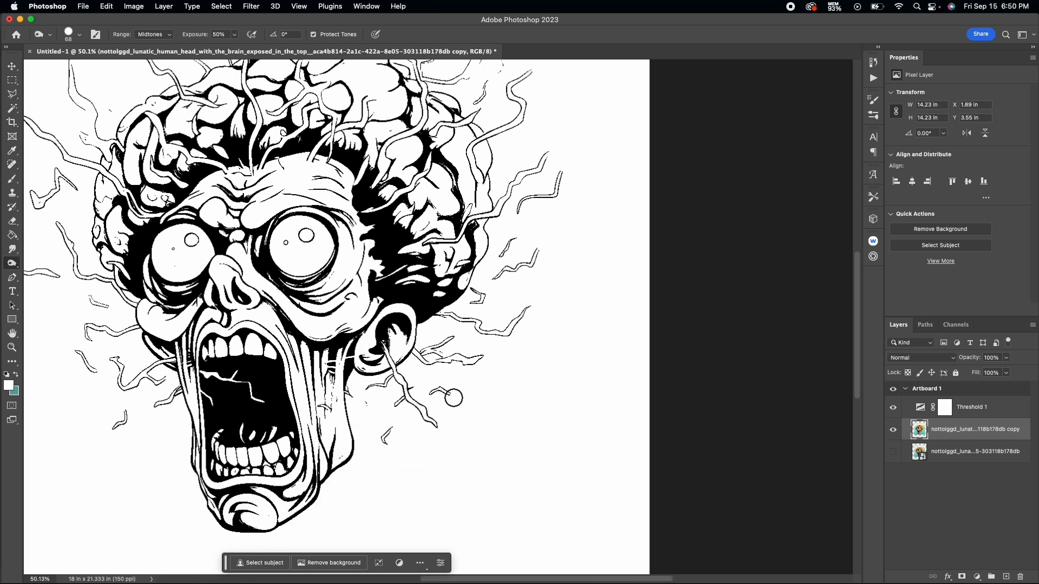
pyautogui.scroll(2, 519, 325)
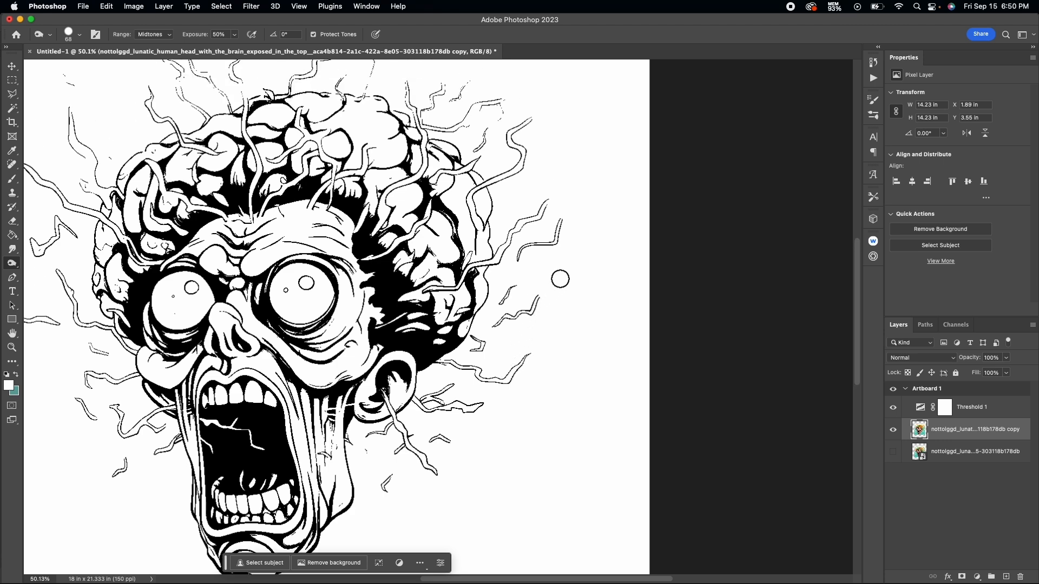
pyautogui.moveTo(459, 127)
pyautogui.mouseDown()
pyautogui.moveTo(506, 97)
pyautogui.moveTo(466, 126)
pyautogui.mouseUp()
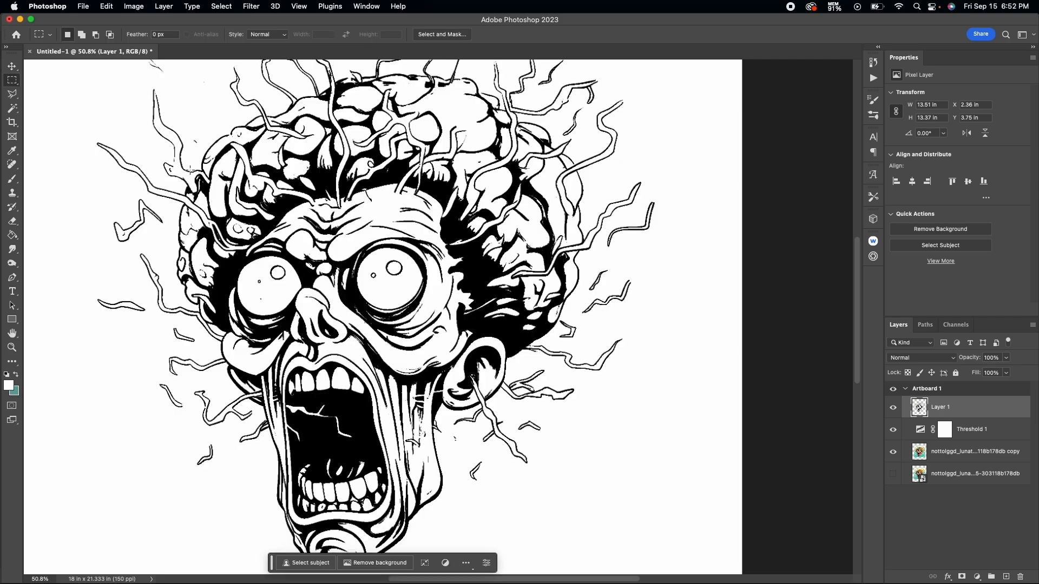
pyautogui.scroll(4, 190, 171)
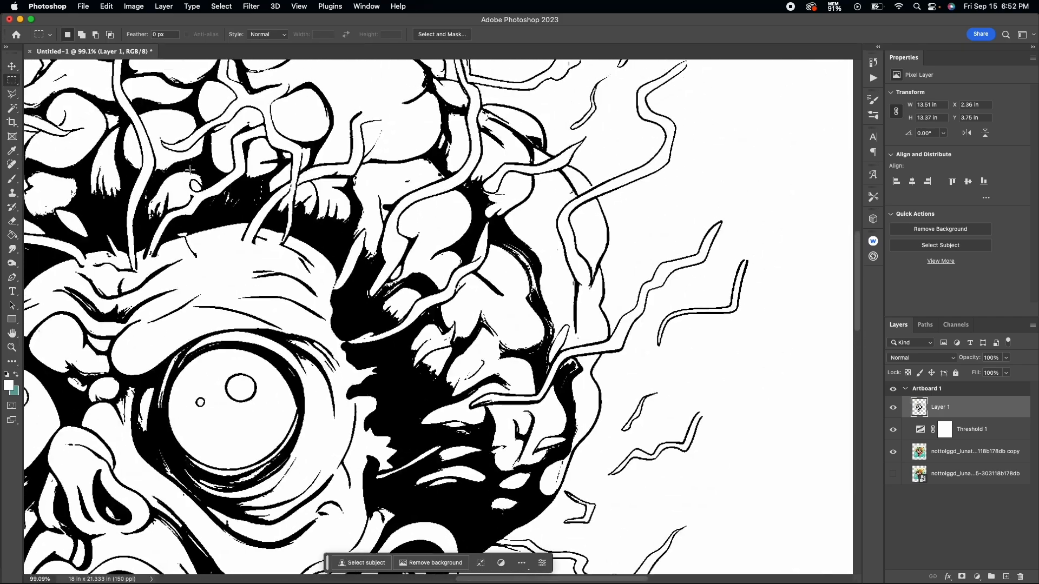
# Hide the layers beneath Layer 1 copy and erase the small circles inside both of the head's eyes.
pyautogui.scroll(-4, 190, 169)
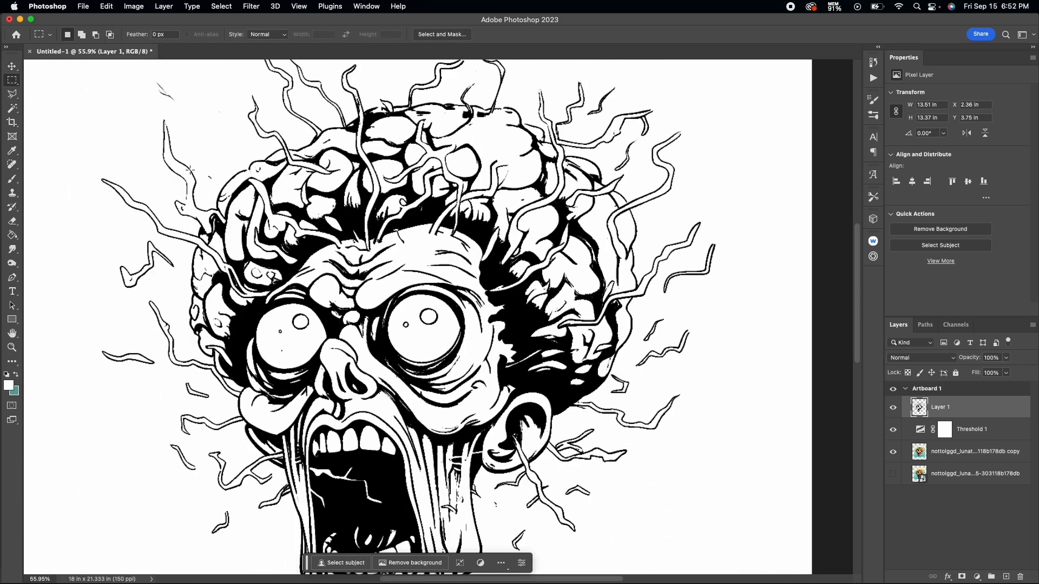
pyautogui.scroll(-2, 190, 170)
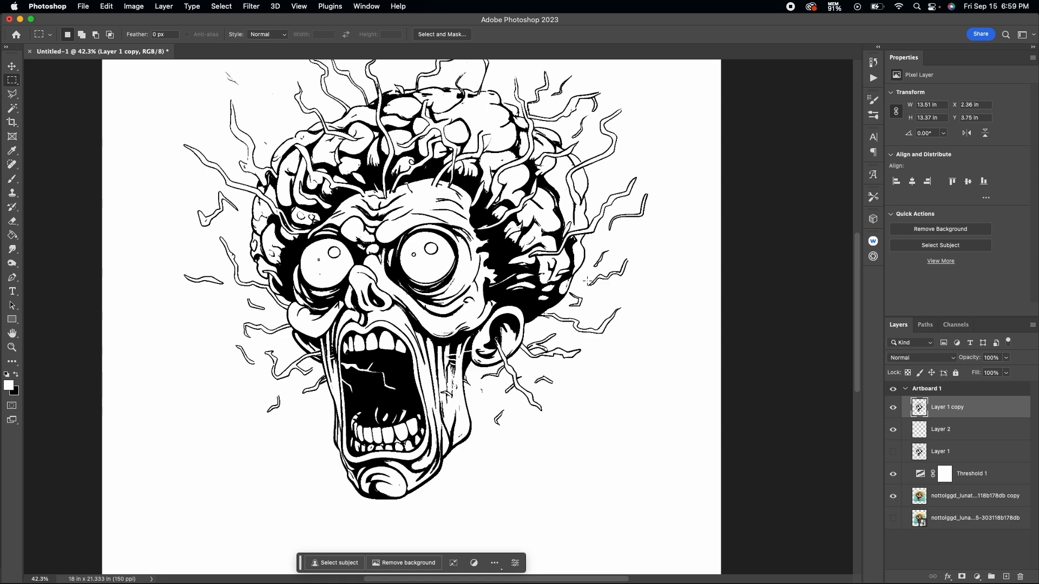
pyautogui.scroll(3, 373, 216)
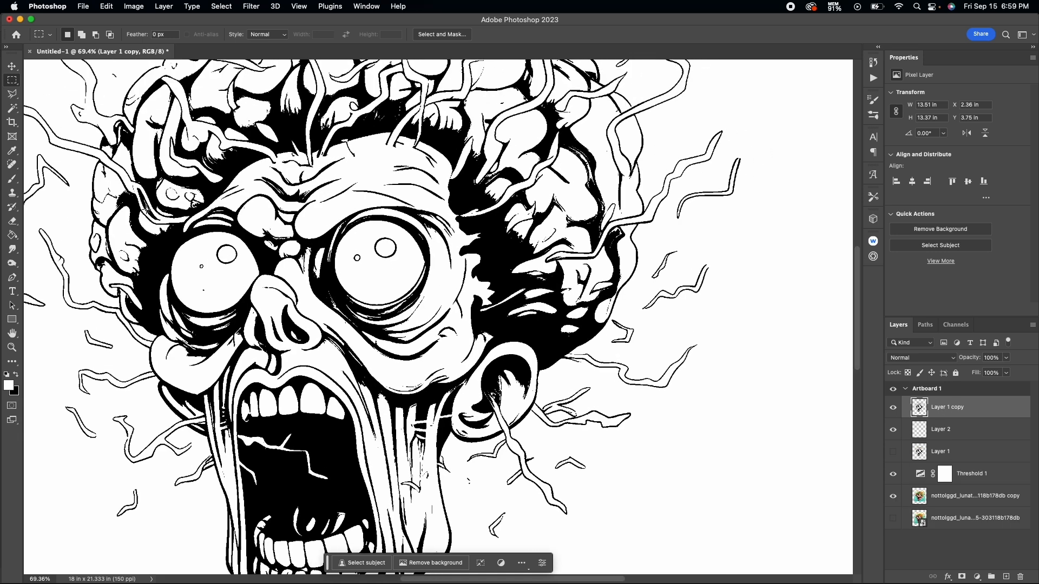
pyautogui.click(12, 221)
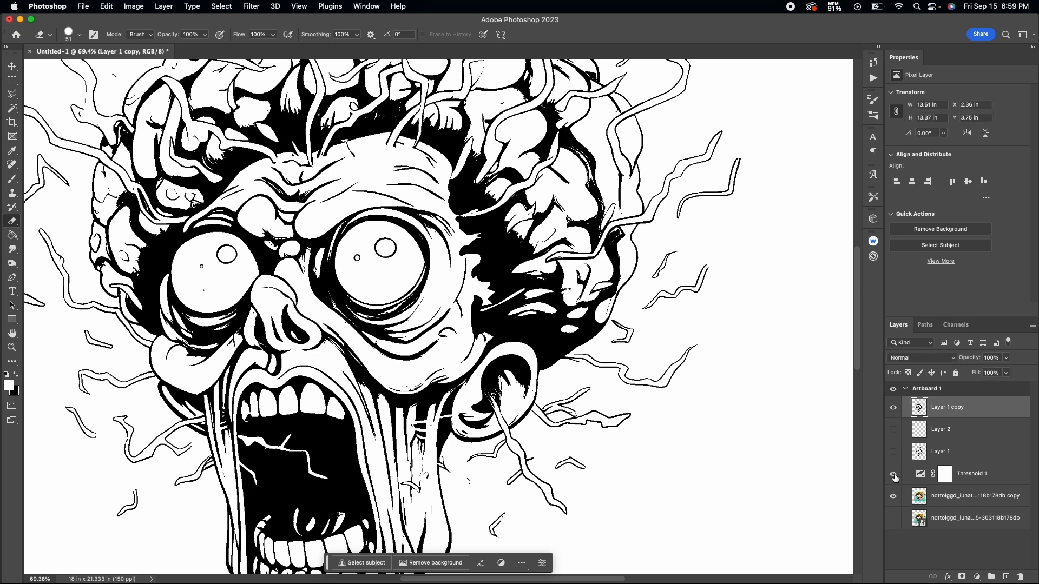
pyautogui.moveTo(396, 245); pyautogui.dragTo(356, 261)
pyautogui.hscroll(-5, 355, 260)
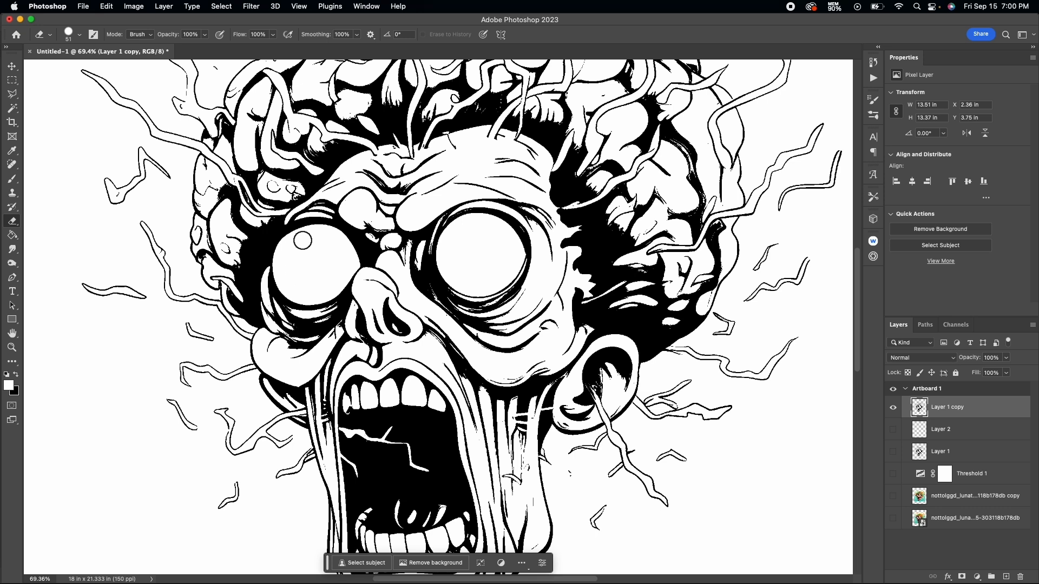
pyautogui.scroll(4, 314, 242)
pyautogui.scroll(-2, 357, 303)
# Select Layer 2, make it visible, and set the foreground colour to pink #ef90cc.
pyautogui.click(951, 435)
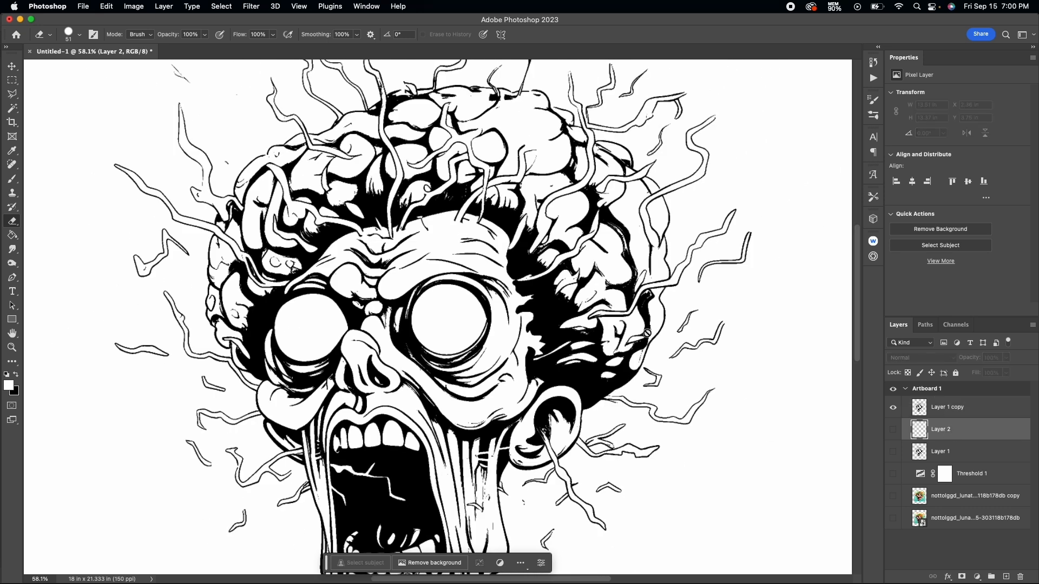
pyautogui.scroll(3, 474, 276)
pyautogui.hscroll(3, 474, 277)
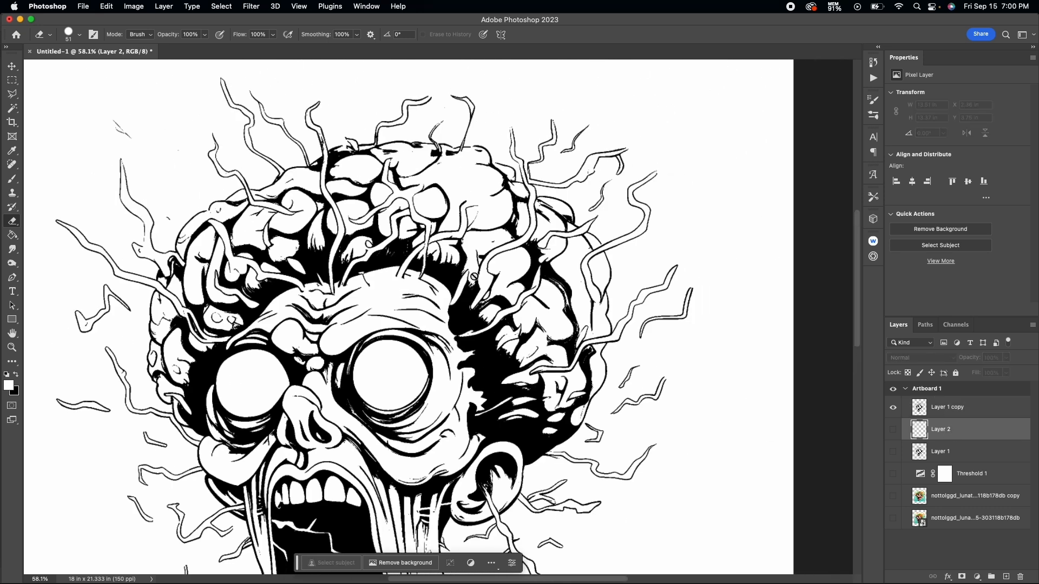
pyautogui.click(893, 429)
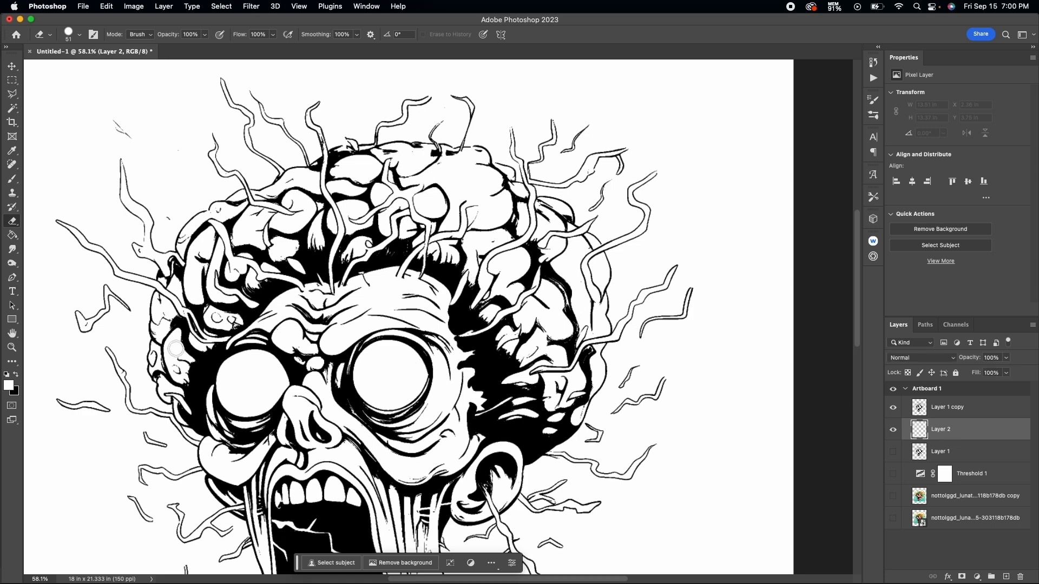
pyautogui.click(9, 386)
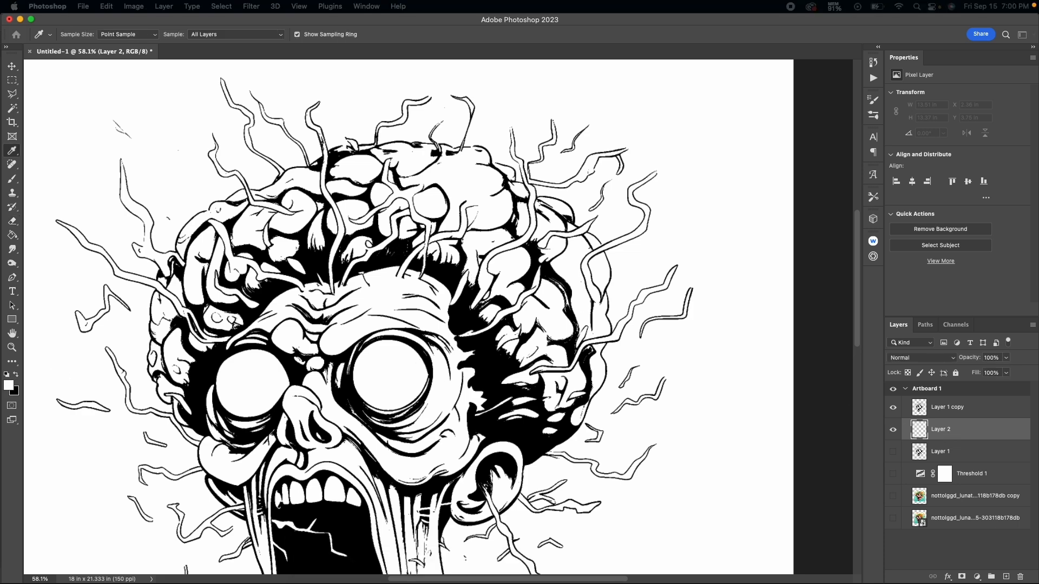
pyautogui.click(331, 232)
pyautogui.click(447, 236)
pyautogui.press('Return')
pyautogui.press('e')
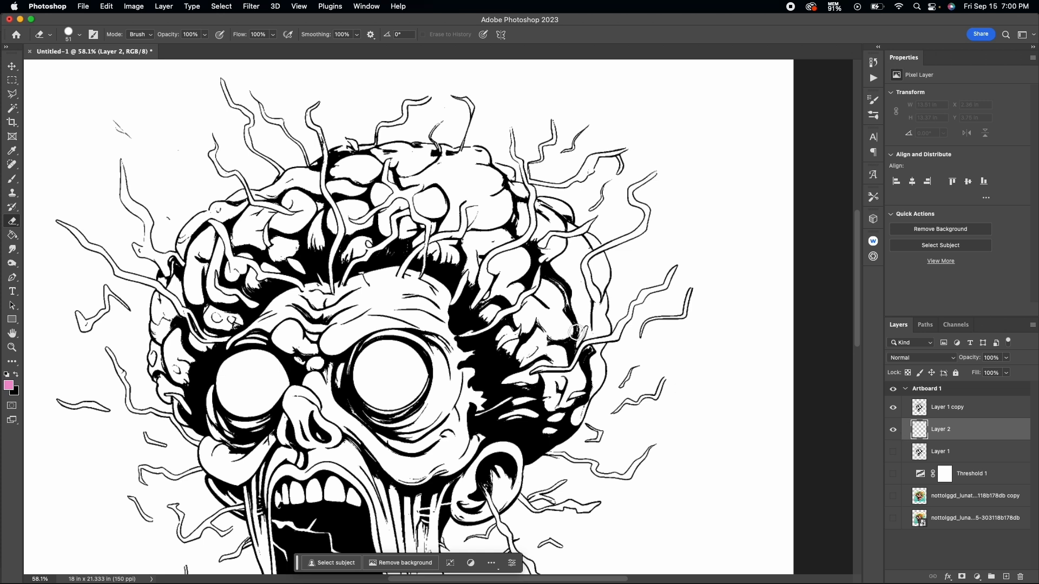
# Paint pink across the brain's front band and left side on Layer 2 with a 194 px Hard Round brush.
pyautogui.press('b')
pyautogui.click(79, 34)
pyautogui.click(76, 201)
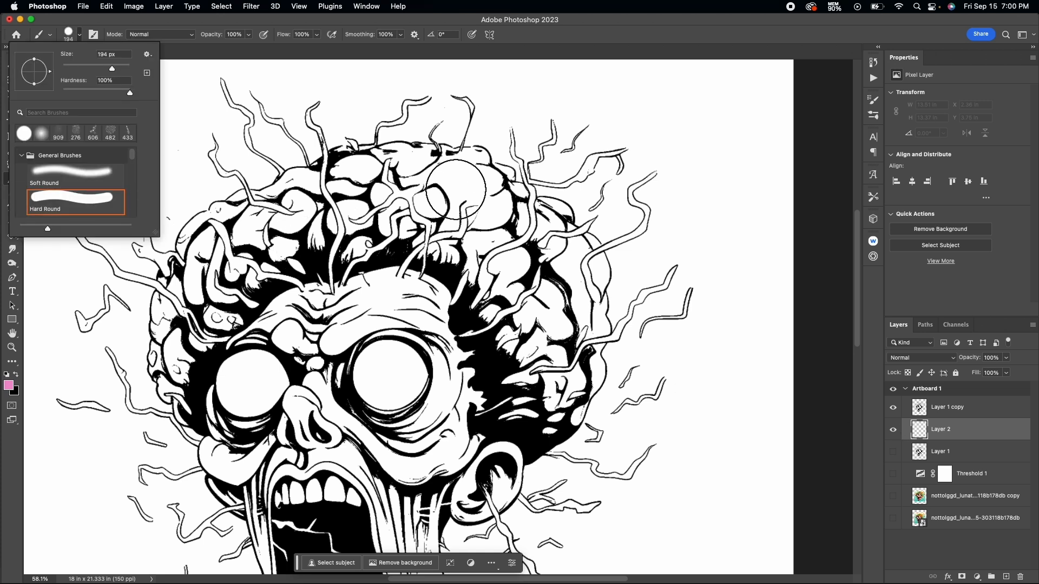
pyautogui.moveTo(453, 192)
pyautogui.mouseDown()
pyautogui.moveTo(318, 252)
pyautogui.moveTo(269, 255)
pyautogui.moveTo(223, 286)
pyautogui.moveTo(185, 377)
pyautogui.mouseUp()
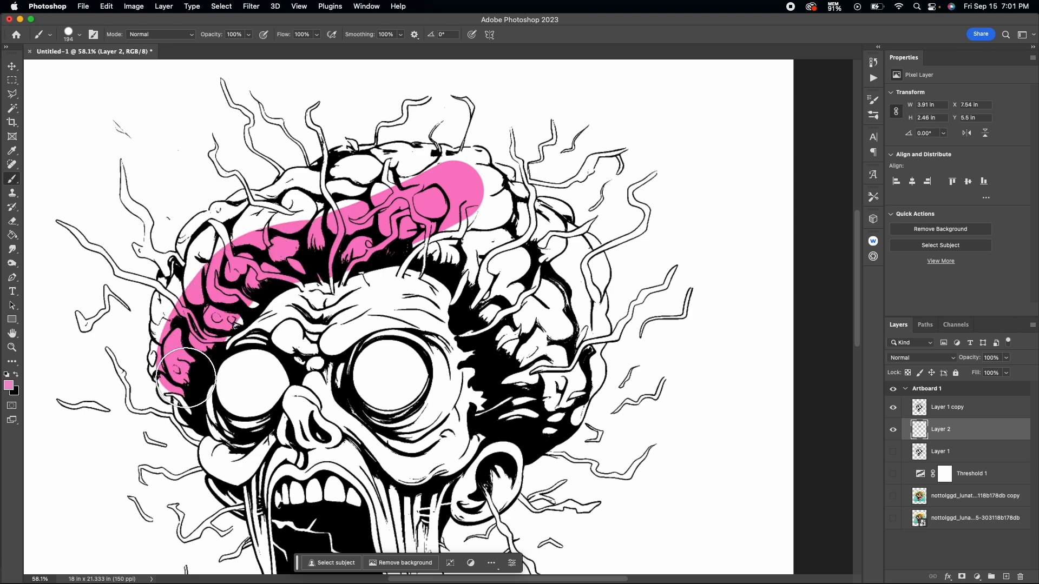
pyautogui.scroll(4, 186, 378)
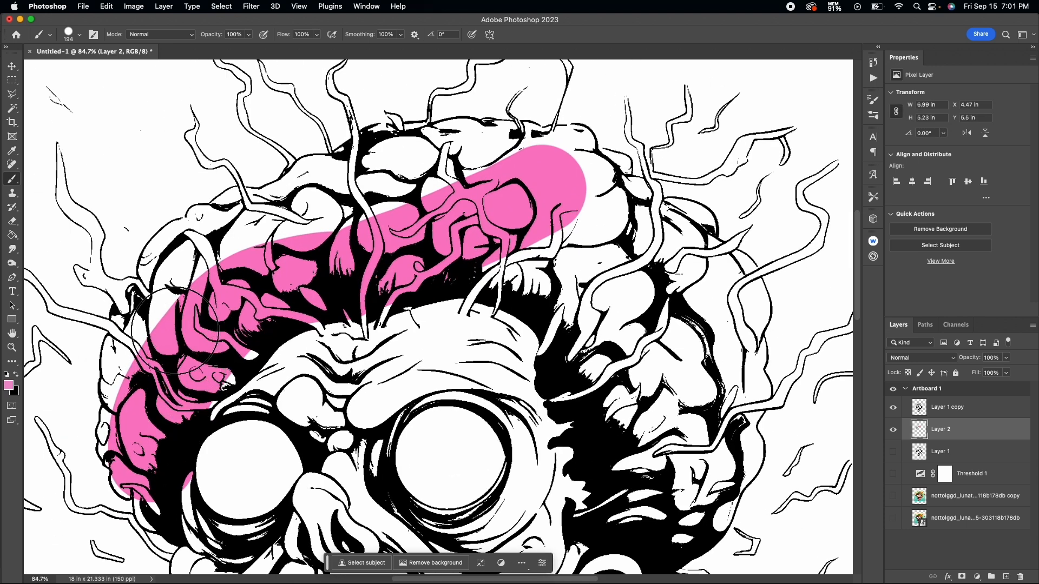
pyautogui.moveTo(204, 280)
pyautogui.mouseDown()
pyautogui.moveTo(170, 336)
pyautogui.moveTo(150, 338)
pyautogui.moveTo(144, 398)
pyautogui.mouseUp()
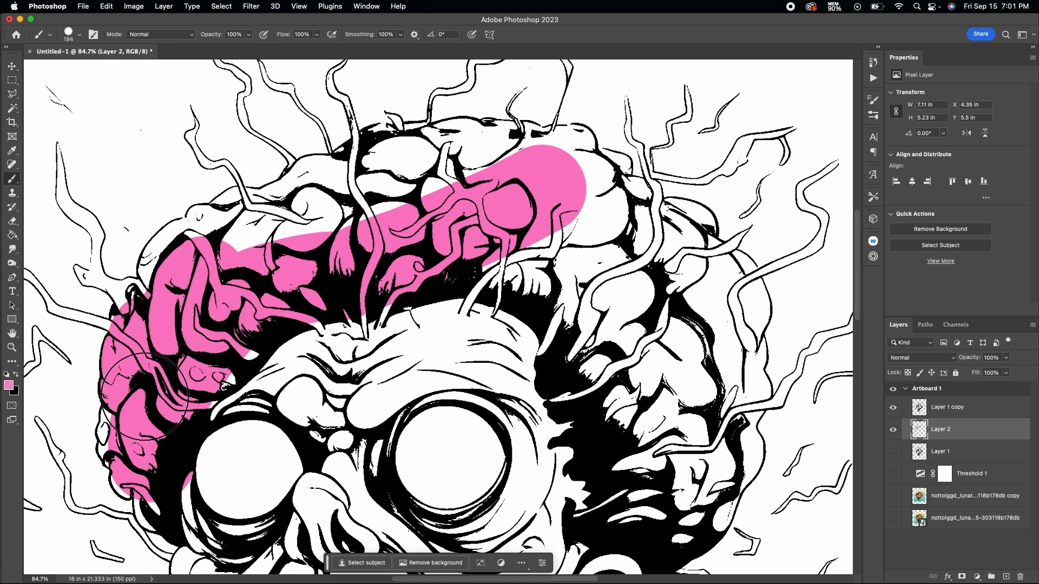
# Reduce the brush to 134 px and paint the brain's upper edge and remaining right side pink.
pyautogui.click(79, 34)
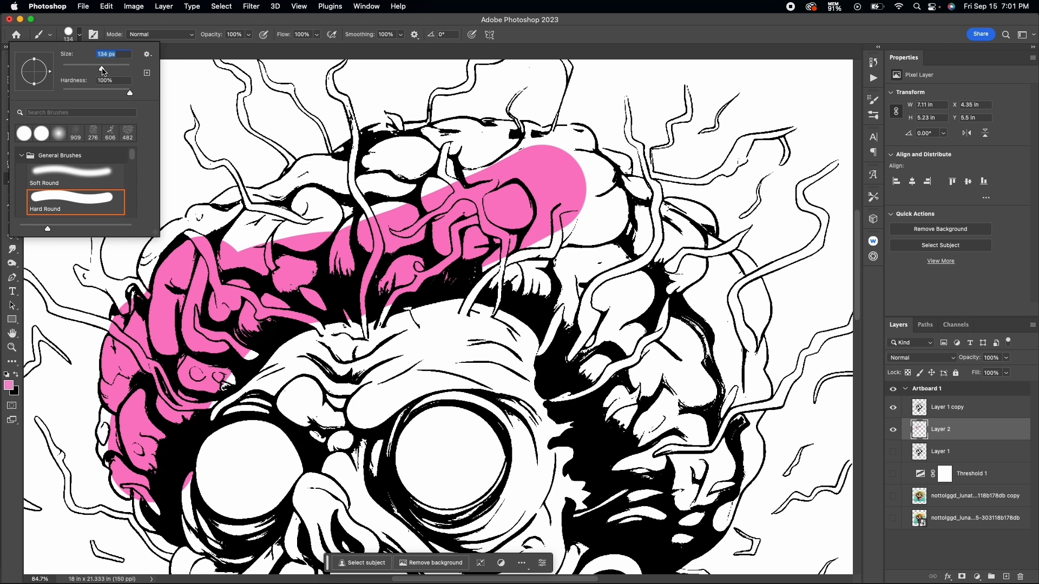
pyautogui.moveTo(212, 233)
pyautogui.mouseDown()
pyautogui.moveTo(275, 214)
pyautogui.moveTo(316, 184)
pyautogui.moveTo(342, 192)
pyautogui.moveTo(306, 223)
pyautogui.moveTo(206, 251)
pyautogui.moveTo(185, 245)
pyautogui.moveTo(166, 271)
pyautogui.mouseUp()
pyautogui.hscroll(3, 394, 189)
pyautogui.scroll(2, 394, 189)
pyautogui.moveTo(288, 209)
pyautogui.mouseDown()
pyautogui.moveTo(330, 189)
pyautogui.moveTo(439, 192)
pyautogui.mouseUp()
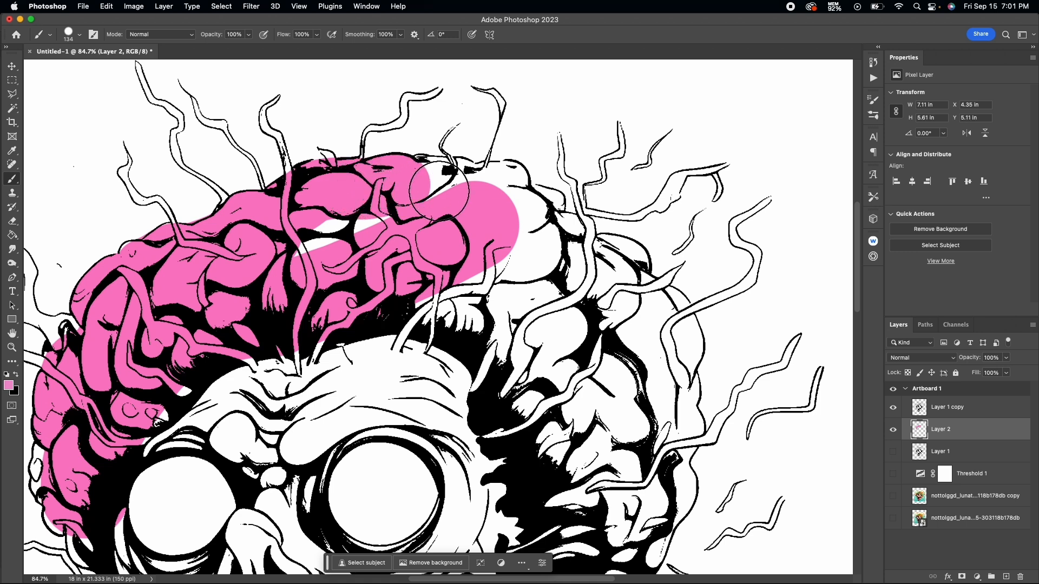
pyautogui.hscroll(4, 328, 216)
pyautogui.scroll(1, 328, 216)
pyautogui.moveTo(328, 215)
pyautogui.mouseDown()
pyautogui.moveTo(407, 219)
pyautogui.moveTo(438, 272)
pyautogui.moveTo(442, 290)
pyautogui.moveTo(402, 297)
pyautogui.moveTo(329, 336)
pyautogui.moveTo(406, 363)
pyautogui.moveTo(444, 403)
pyautogui.mouseUp()
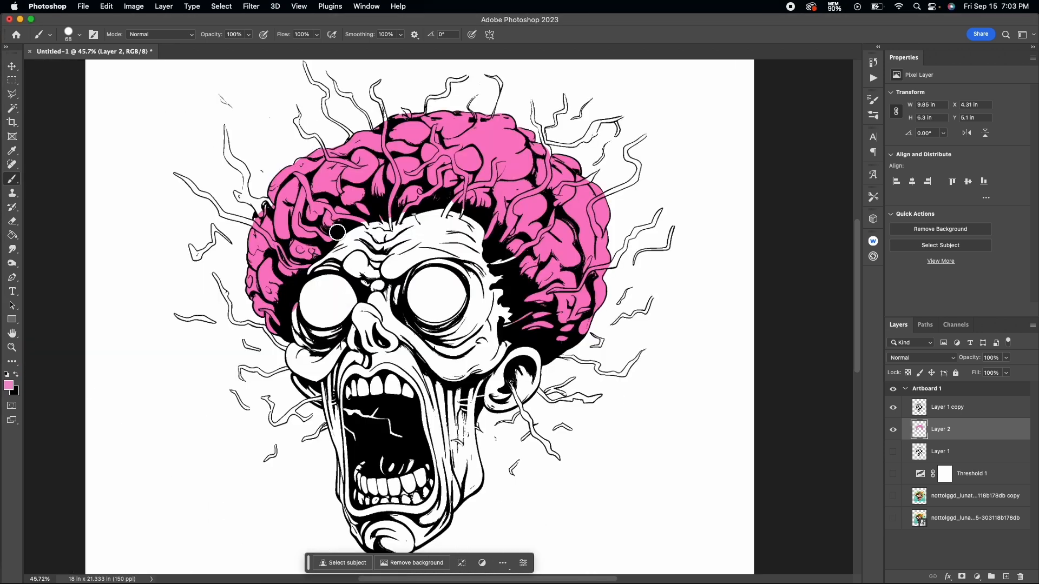
# Create a new layer above Layer 2 and set the foreground colour to bright yellow.
pyautogui.click(1008, 578)
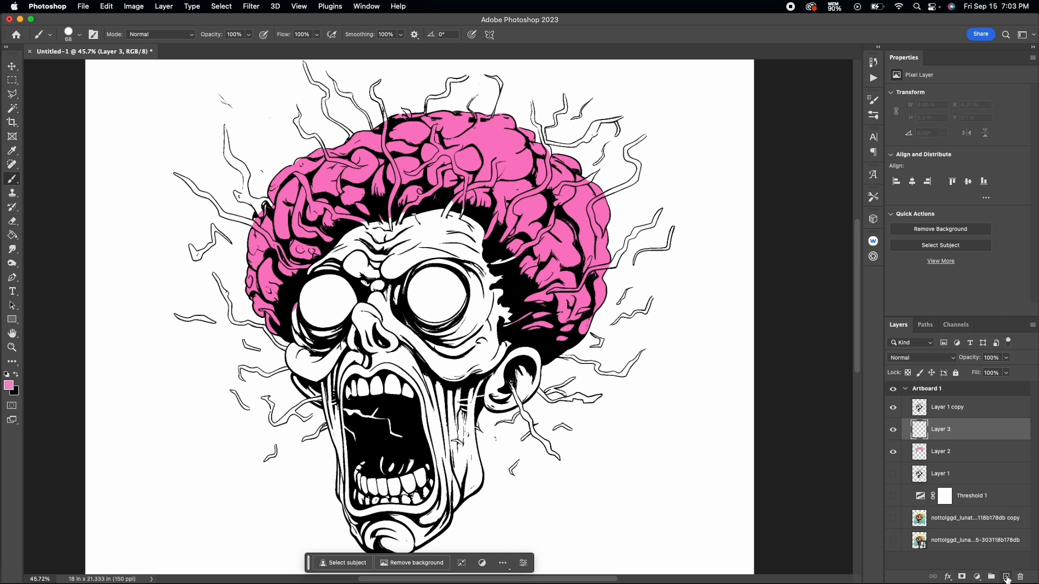
pyautogui.click(12, 388)
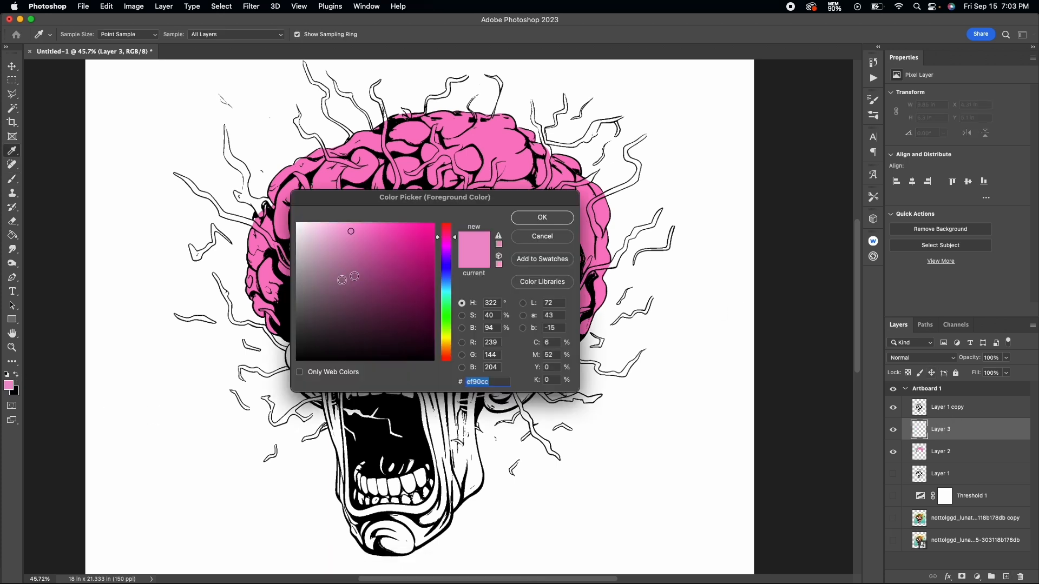
pyautogui.moveTo(448, 336); pyautogui.dragTo(448, 340)
pyautogui.moveTo(345, 239); pyautogui.dragTo(389, 231)
pyautogui.click(532, 217)
# Paint the long lightning bolt running down the brain to the forehead yellow, with the brush at 27 px and then 19 px.
pyautogui.scroll(5, 507, 175)
pyautogui.scroll(1, 505, 175)
pyautogui.click(79, 35)
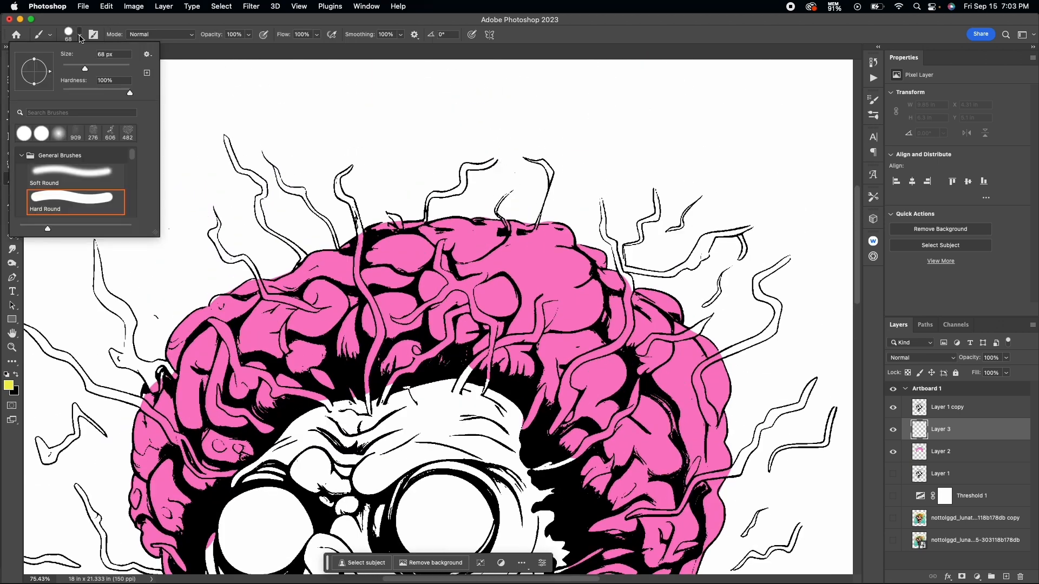
pyautogui.scroll(3, 357, 236)
pyautogui.moveTo(302, 179); pyautogui.dragTo(295, 211)
pyautogui.click(79, 36)
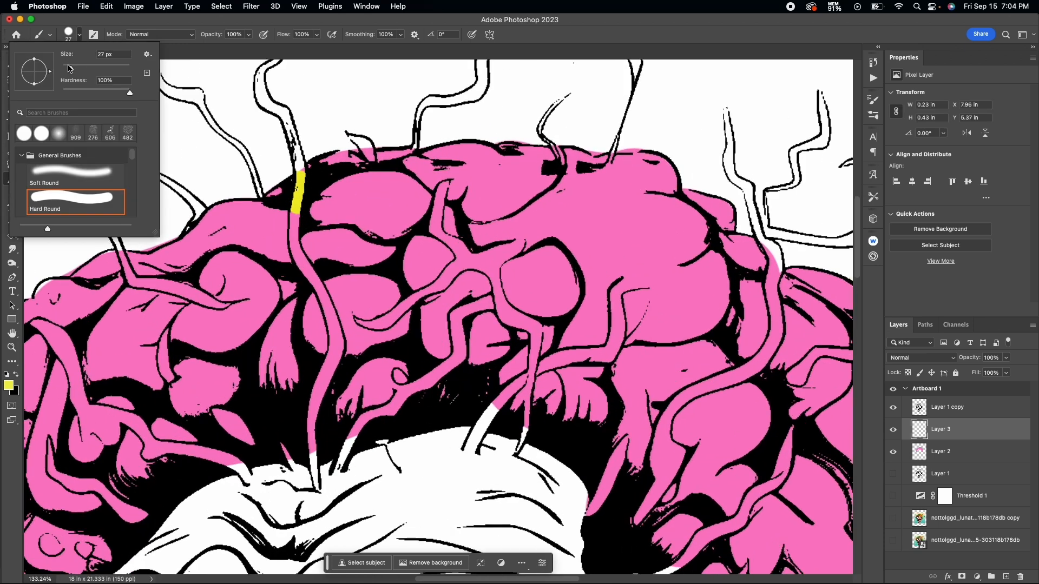
pyautogui.click(295, 216)
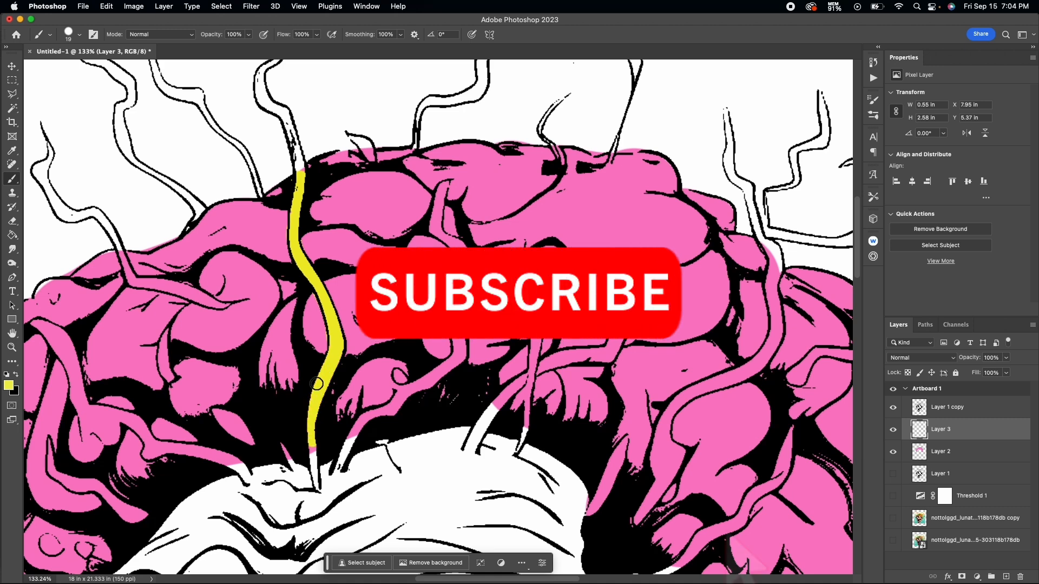
# Paint the zigzag bolt rising from the forehead into the middle of the brain yellow.
pyautogui.scroll(-5, 316, 387)
pyautogui.moveTo(313, 332)
pyautogui.mouseDown()
pyautogui.moveTo(318, 381)
pyautogui.moveTo(355, 320)
pyautogui.moveTo(439, 260)
pyautogui.moveTo(492, 191)
pyautogui.moveTo(457, 260)
pyautogui.mouseUp()
pyautogui.press('e')
pyautogui.scroll(5, 438, 259)
pyautogui.scroll(4, 425, 113)
pyautogui.press('b')
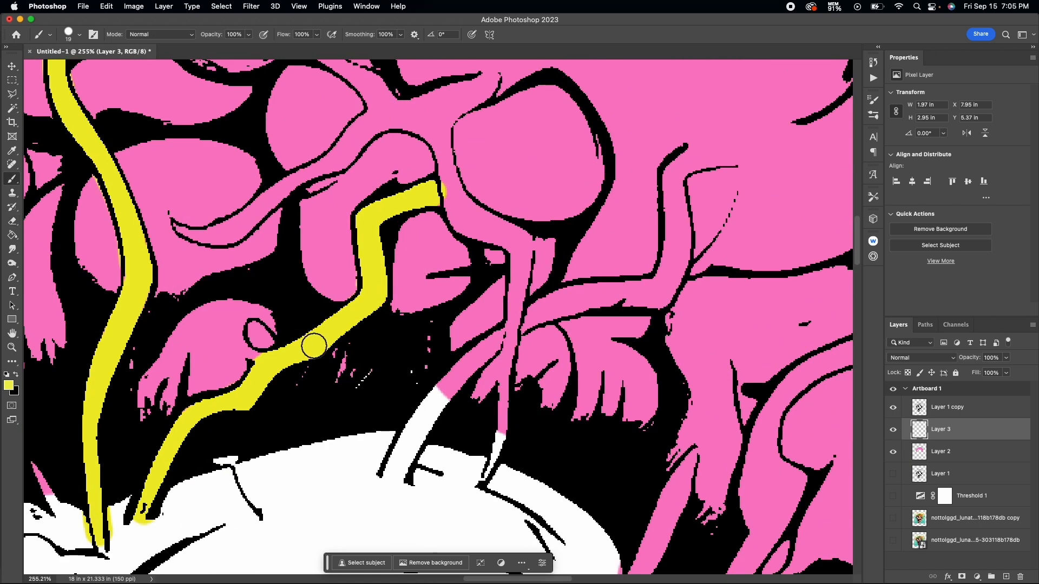
# Paint the remaining lightning bolts on the brain and around the head yellow.
pyautogui.scroll(4, 313, 343)
pyautogui.hscroll(3, 313, 343)
pyautogui.moveTo(145, 324)
pyautogui.mouseDown()
pyautogui.moveTo(294, 228)
pyautogui.moveTo(283, 225)
pyautogui.moveTo(296, 173)
pyautogui.moveTo(328, 199)
pyautogui.moveTo(381, 199)
pyautogui.moveTo(346, 189)
pyautogui.moveTo(382, 292)
pyautogui.moveTo(445, 330)
pyautogui.moveTo(452, 276)
pyautogui.moveTo(452, 349)
pyautogui.mouseUp()
pyautogui.scroll(-3, 453, 275)
pyautogui.moveTo(453, 275)
pyautogui.mouseDown()
pyautogui.moveTo(441, 351)
pyautogui.moveTo(363, 411)
pyautogui.moveTo(325, 489)
pyautogui.mouseUp()
pyautogui.moveTo(445, 248)
pyautogui.mouseDown()
pyautogui.moveTo(471, 285)
pyautogui.moveTo(481, 253)
pyautogui.mouseUp()
pyautogui.scroll(2, 480, 252)
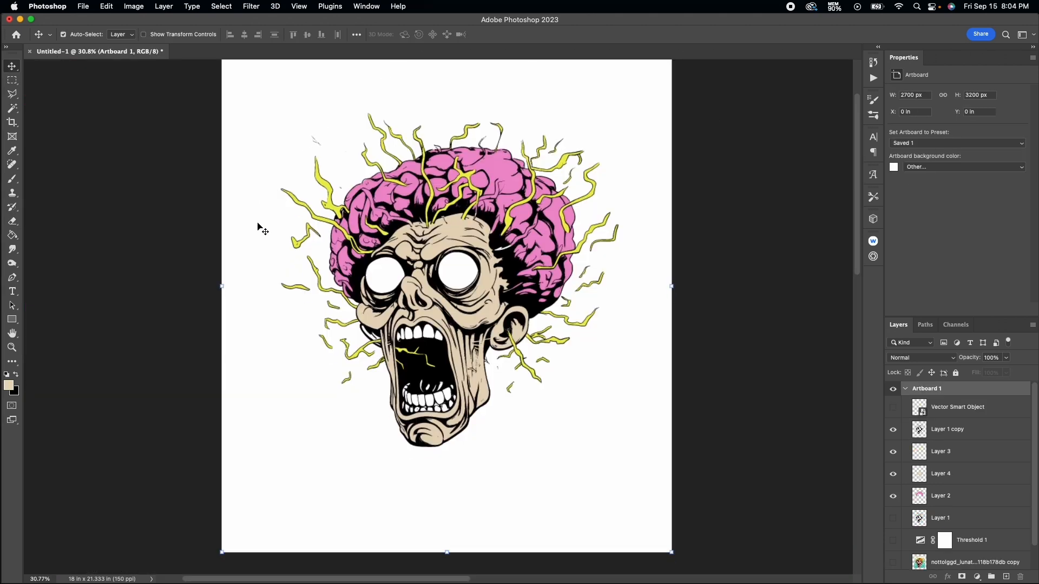
# Paste the SAMPLE MNDS flame logo as a Smart Object above the hidden Vector Smart Object and place it.
pyautogui.click(952, 411)
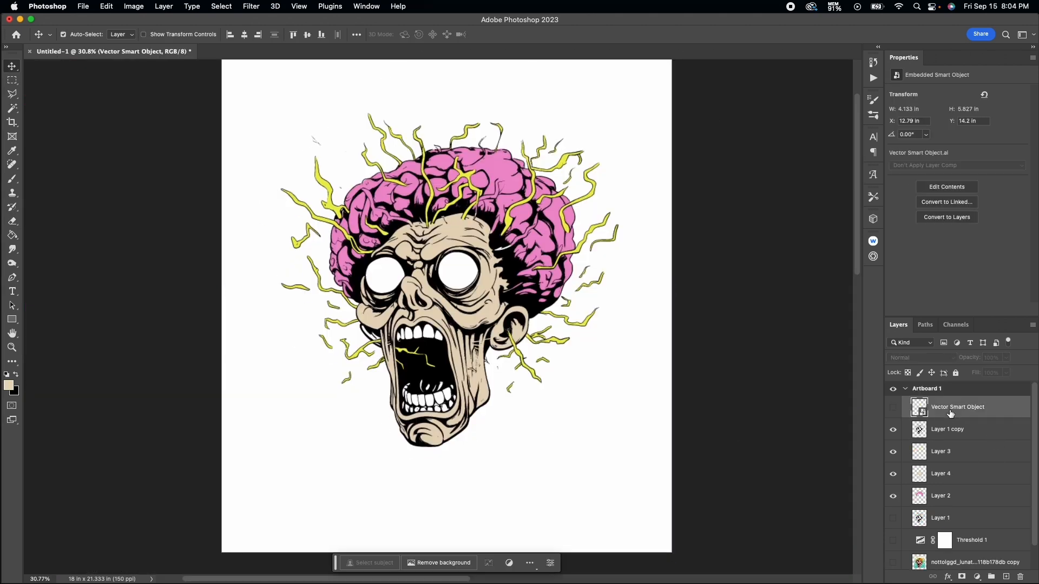
pyautogui.doubleClick(951, 414)
pyautogui.press('super+v')
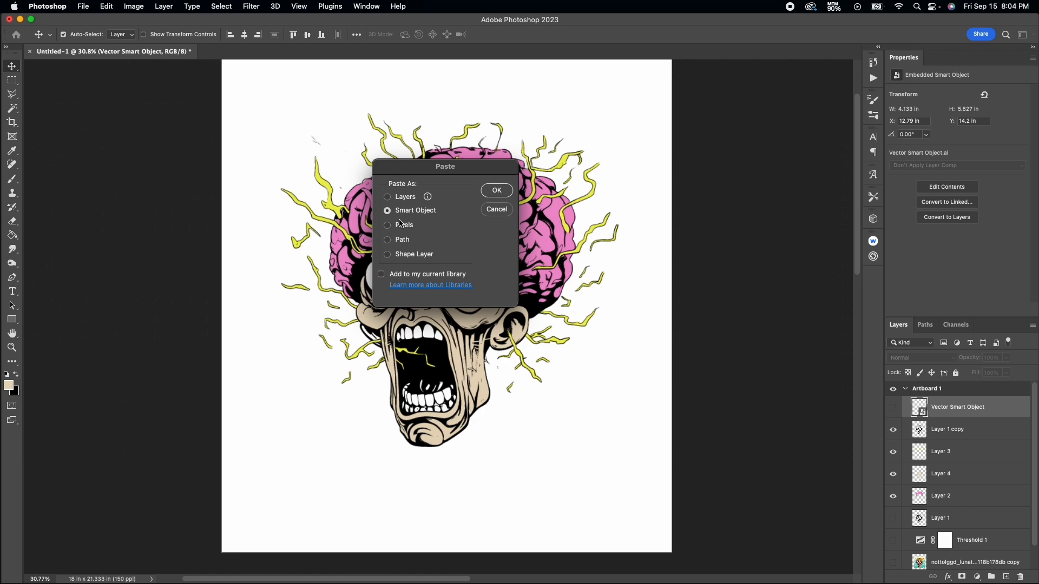
pyautogui.click(489, 193)
pyautogui.click(491, 474)
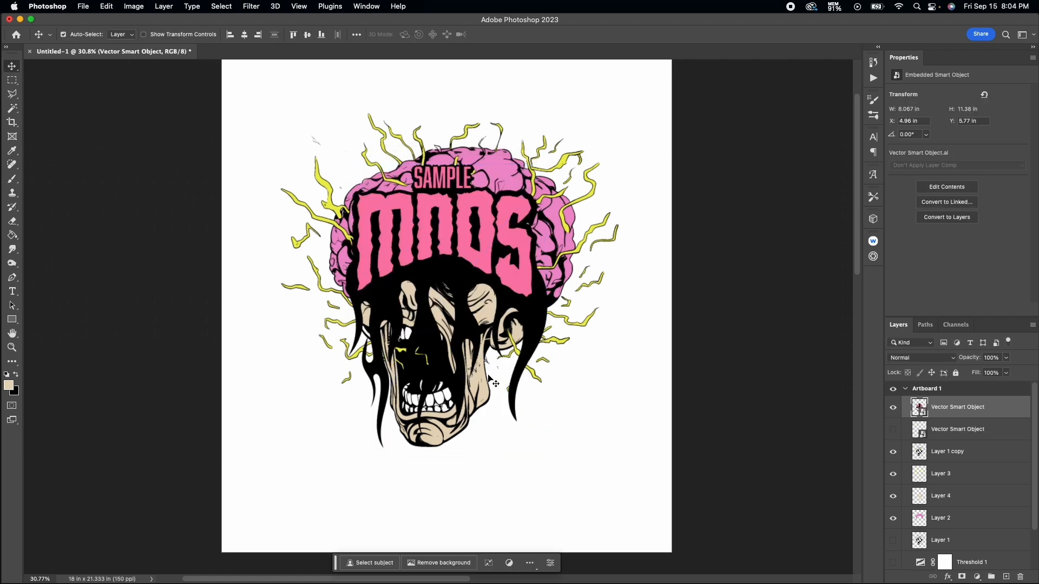
# Scale the logo to about 5.33 x 7.52 in and position it beside the jaw in the artboard's lower-left area.
pyautogui.moveTo(467, 268); pyautogui.dragTo(472, 199)
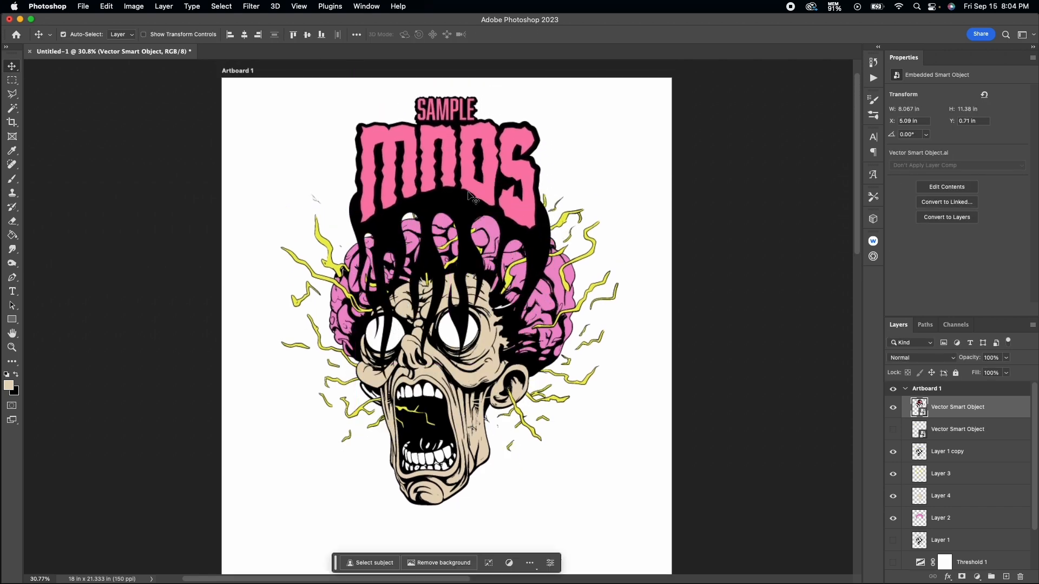
pyautogui.scroll(-3, 471, 199)
pyautogui.moveTo(484, 100); pyautogui.dragTo(343, 367)
pyautogui.hotkey('ctrl', 't')
pyautogui.moveTo(432, 430); pyautogui.dragTo(398, 421)
pyautogui.moveTo(364, 388); pyautogui.dragTo(373, 361)
pyautogui.click(386, 528)
# Add a new layer directly above Layer 3.
pyautogui.hscroll(5, 499, 445)
pyautogui.scroll(4, 498, 444)
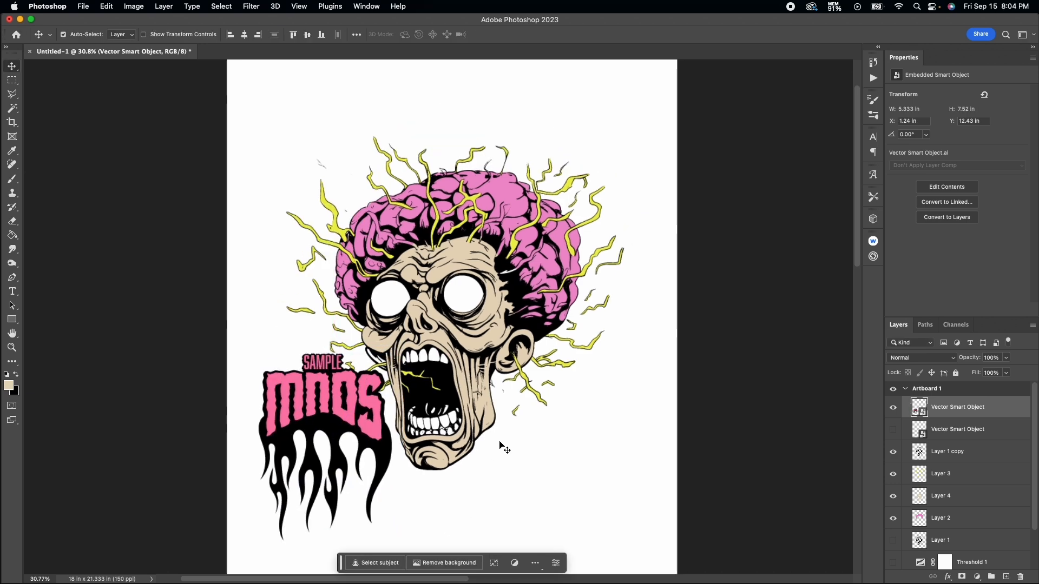
pyautogui.scroll(-2, 501, 447)
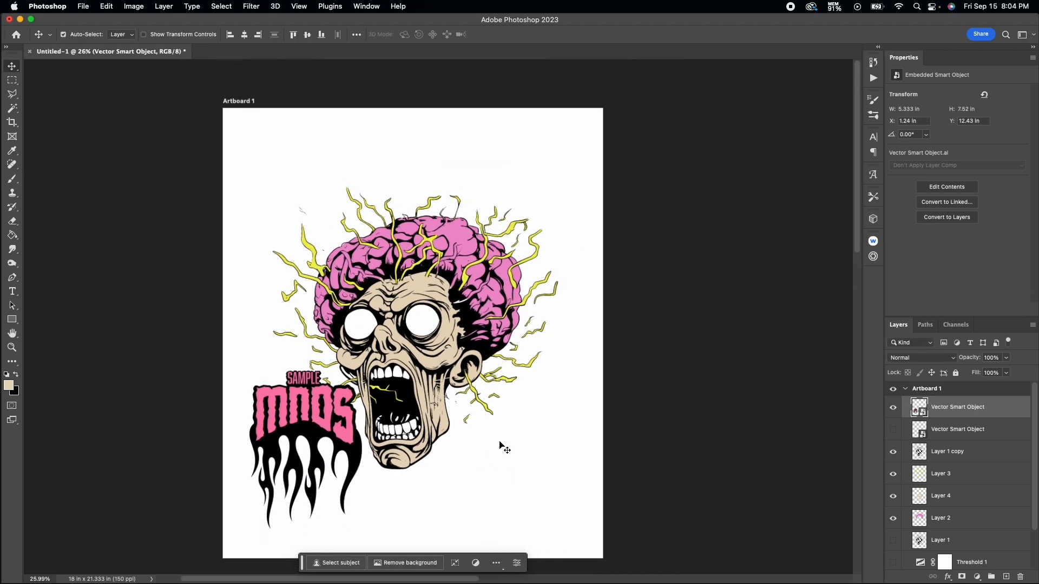
pyautogui.scroll(4, 427, 351)
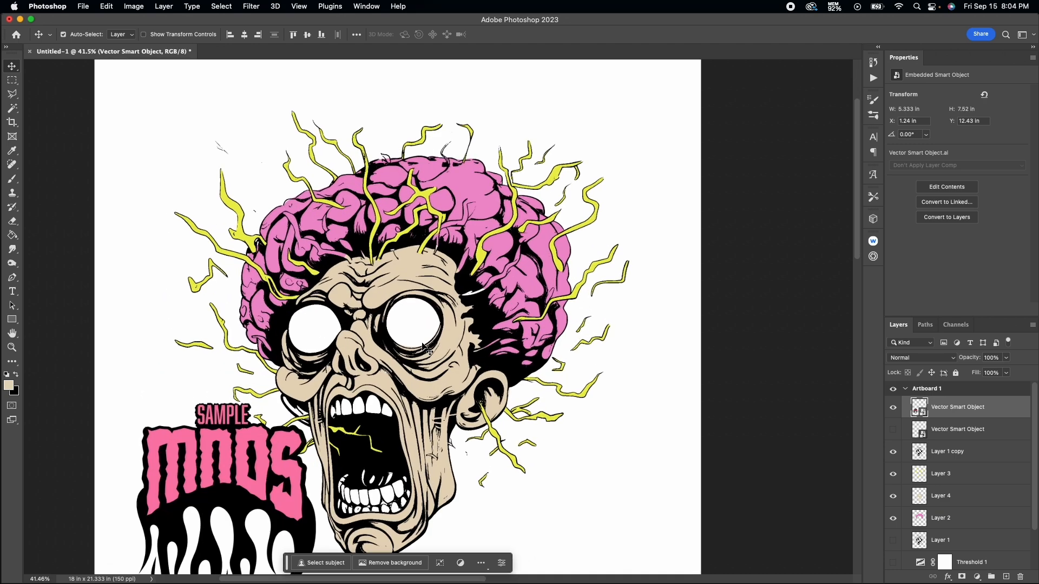
pyautogui.click(951, 478)
pyautogui.click(1007, 577)
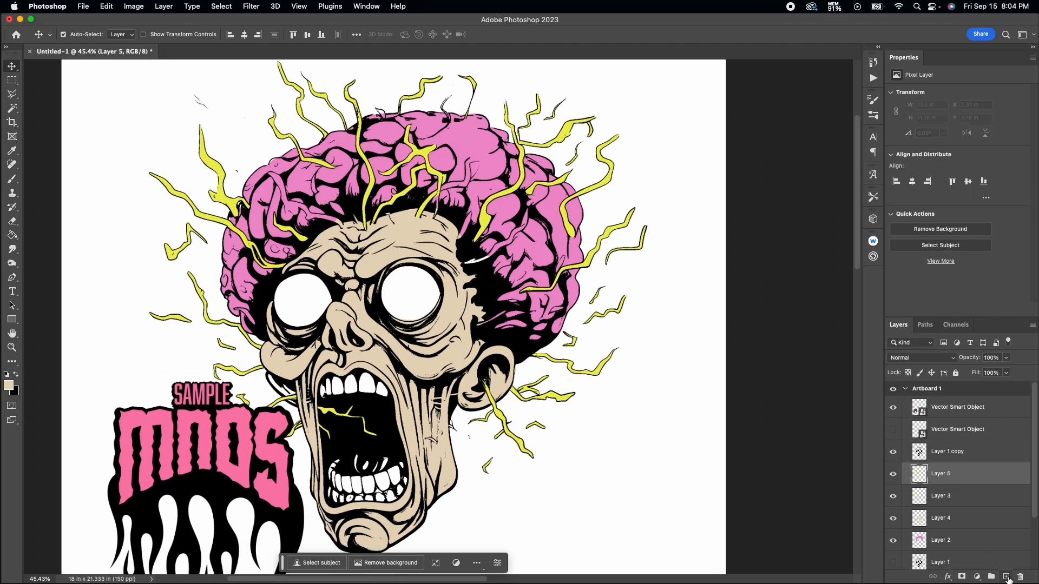
# Paint both white eyeballs solid black on the new layer with a 73 px brush and open its Layer Style settings.
pyautogui.press('b')
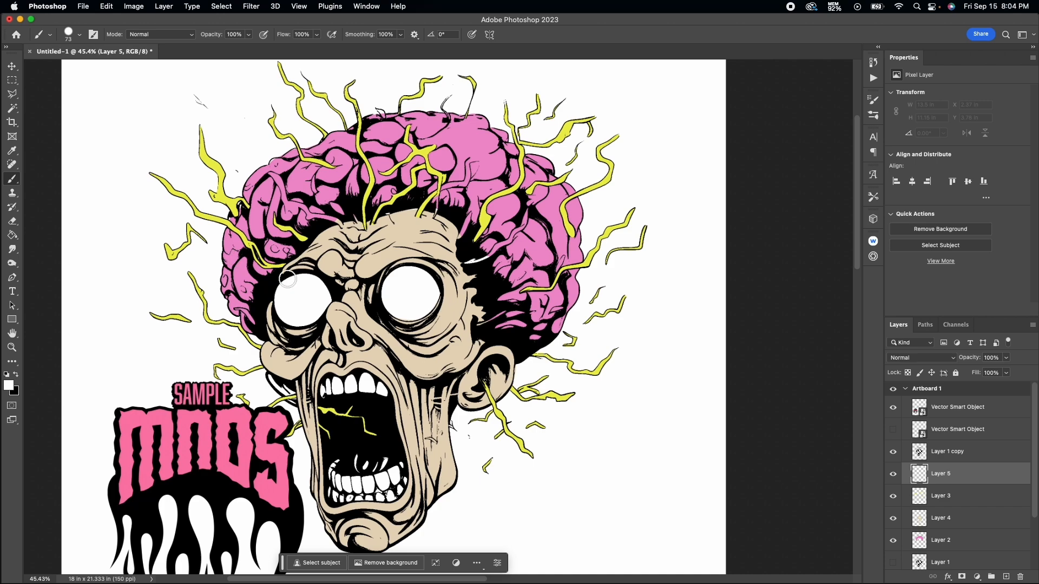
pyautogui.moveTo(313, 288)
pyautogui.mouseDown()
pyautogui.moveTo(276, 289)
pyautogui.moveTo(274, 303)
pyautogui.moveTo(291, 325)
pyautogui.moveTo(313, 323)
pyautogui.moveTo(326, 297)
pyautogui.moveTo(291, 270)
pyautogui.moveTo(268, 307)
pyautogui.moveTo(272, 333)
pyautogui.moveTo(309, 288)
pyautogui.moveTo(284, 304)
pyautogui.mouseUp()
pyautogui.scroll(3, 314, 317)
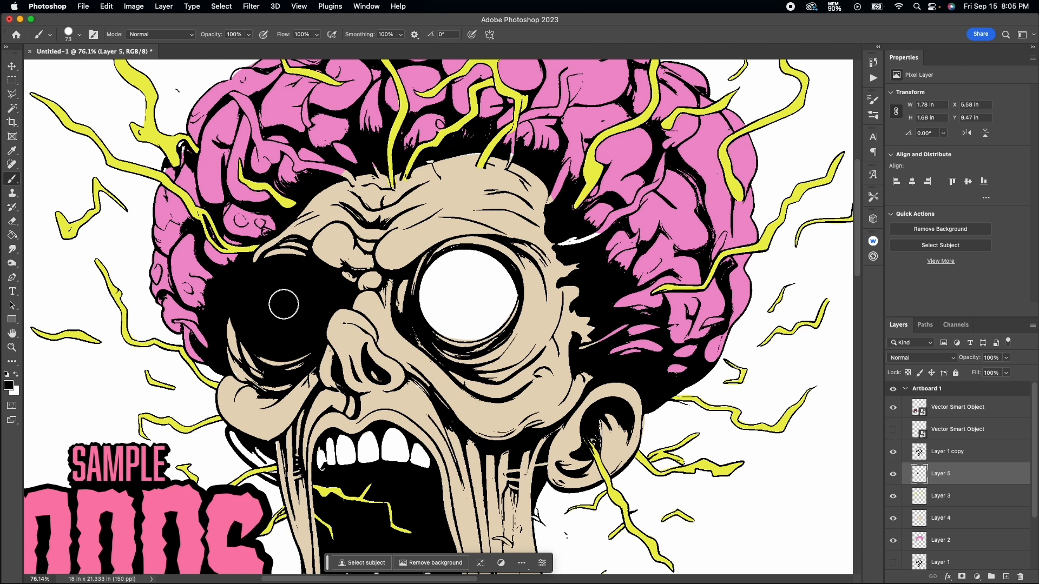
pyautogui.moveTo(441, 264)
pyautogui.mouseDown()
pyautogui.moveTo(486, 263)
pyautogui.moveTo(509, 290)
pyautogui.moveTo(494, 325)
pyautogui.moveTo(445, 326)
pyautogui.moveTo(428, 288)
pyautogui.moveTo(439, 271)
pyautogui.moveTo(501, 306)
pyautogui.moveTo(434, 308)
pyautogui.moveTo(471, 319)
pyautogui.mouseUp()
pyautogui.press('space')
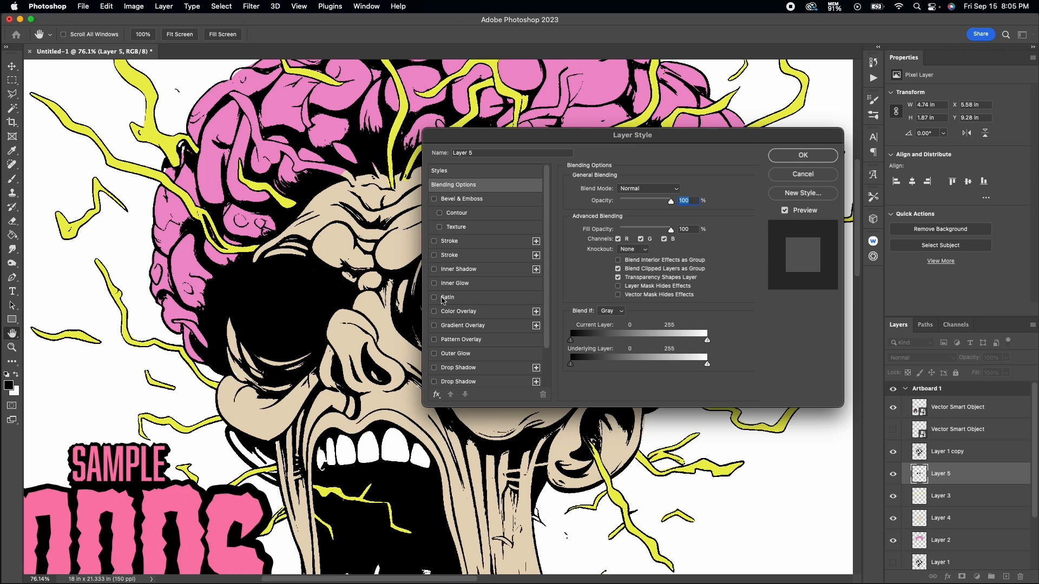
# Apply a white Color Overlay to the painted eyeballs on Layer 5.
pyautogui.click(433, 311)
pyautogui.click(484, 314)
pyautogui.click(677, 190)
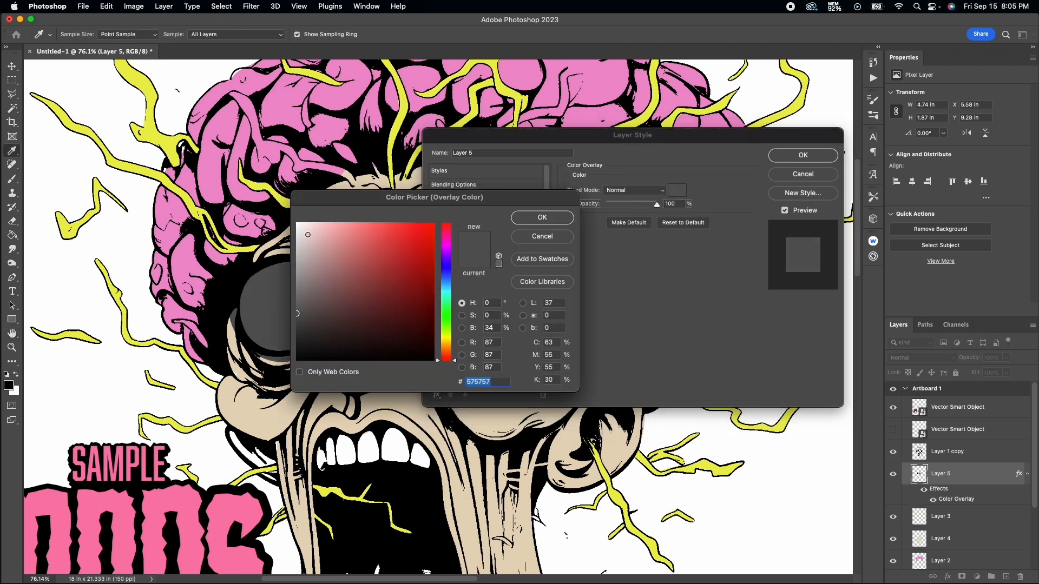
pyautogui.click(303, 215)
pyautogui.click(538, 214)
pyautogui.click(803, 156)
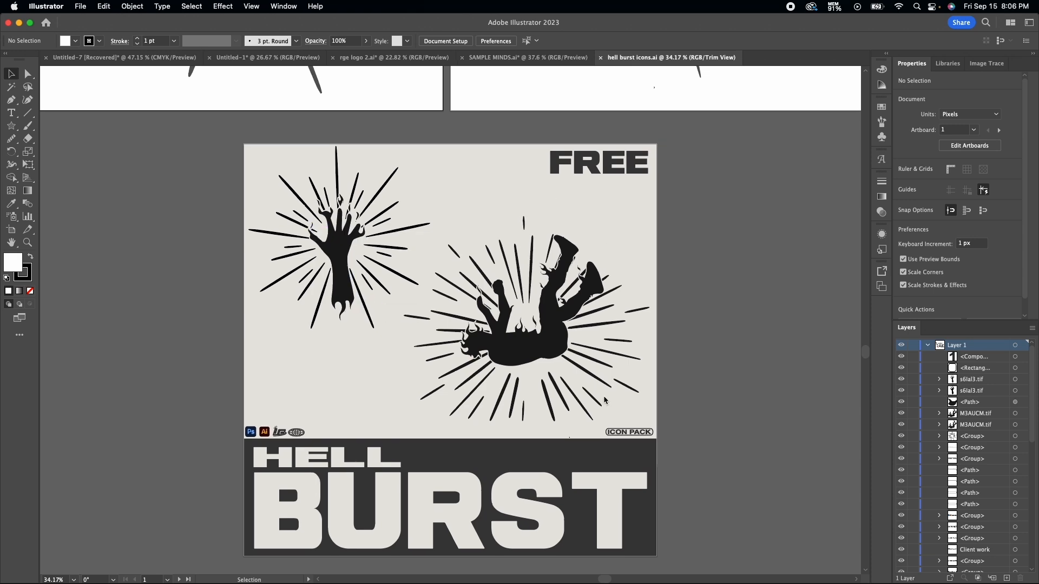
# Copy the dense radial burst from the second artboard of hell burst icons.ai and switch to Photoshop.
pyautogui.scroll(10, 603, 395)
pyautogui.click(622, 216)
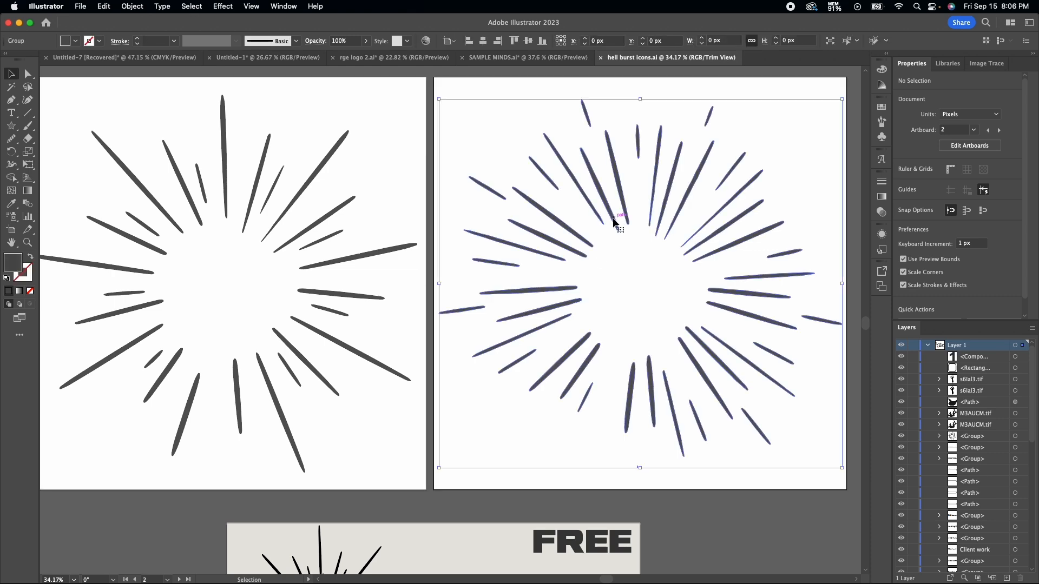
pyautogui.moveTo(571, 580)
pyautogui.click(522, 560)
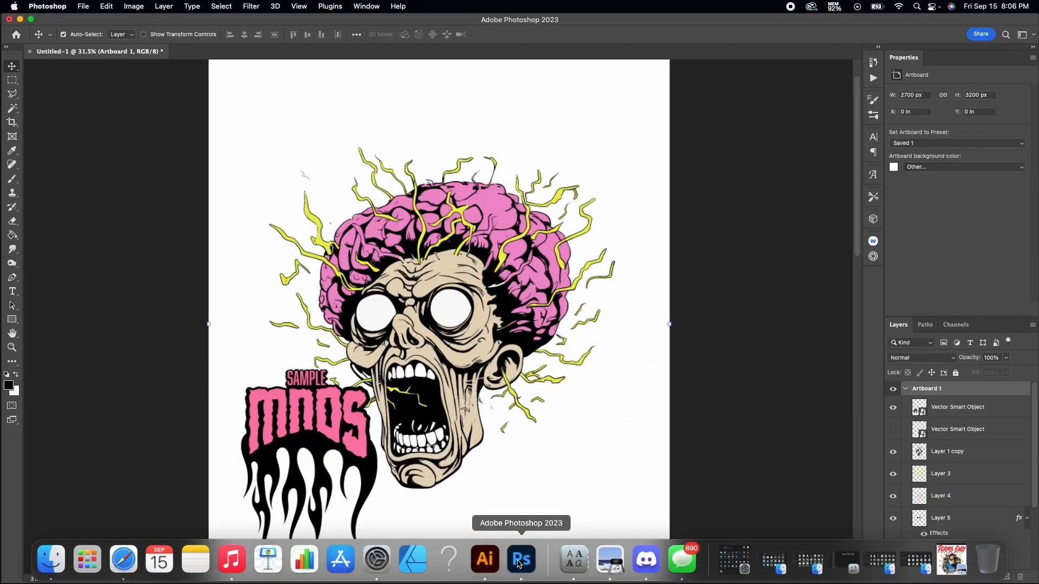
# Paste the burst as a Smart Object above the hidden Vector Smart Object and scale it to about 17.3 x 15.8 in.
pyautogui.click(981, 429)
pyautogui.press('super+v')
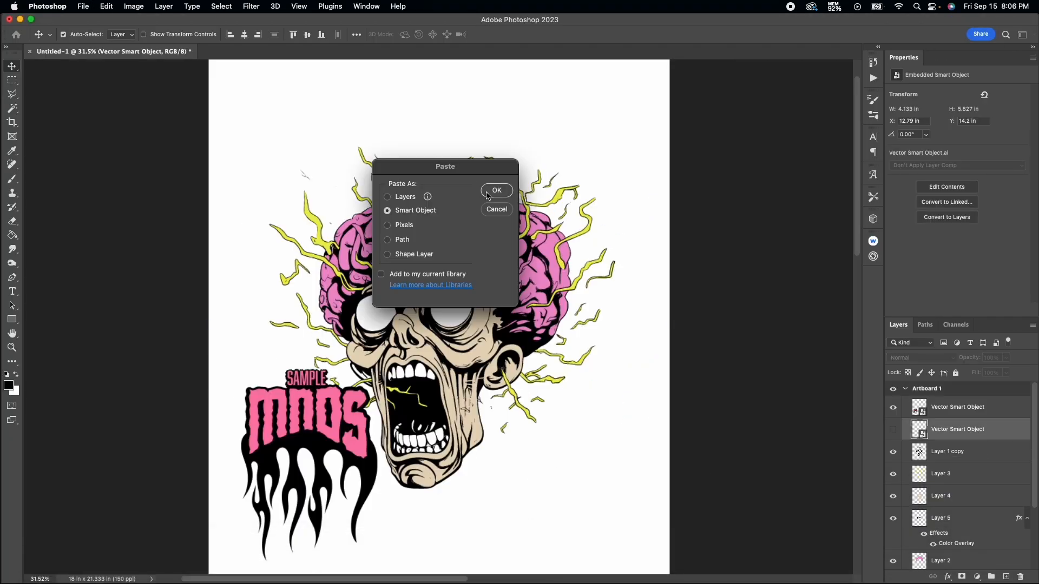
pyautogui.click(488, 193)
pyautogui.moveTo(625, 317); pyautogui.dragTo(662, 324)
pyautogui.press('Return')
# Move the burst layer below Layer 1 in the layer stack so it sits behind the head artwork.
pyautogui.moveTo(958, 441); pyautogui.dragTo(961, 560)
pyautogui.scroll(-3, 962, 555)
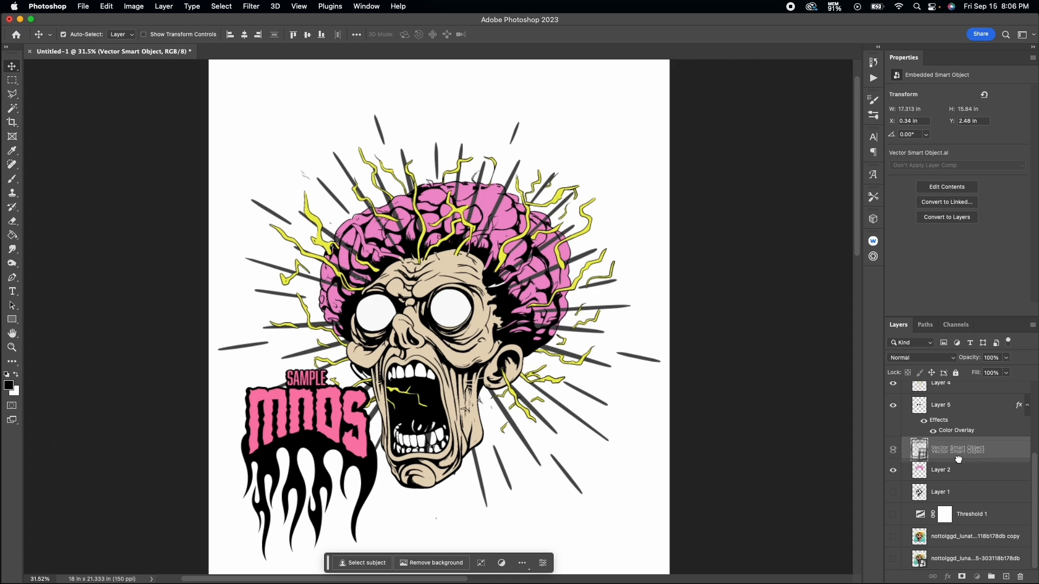
pyautogui.moveTo(960, 451); pyautogui.dragTo(960, 509)
# Group the head layers from Layer 2 up through Layer 1 copy.
pyautogui.click(949, 451)
pyautogui.scroll(4, 950, 451)
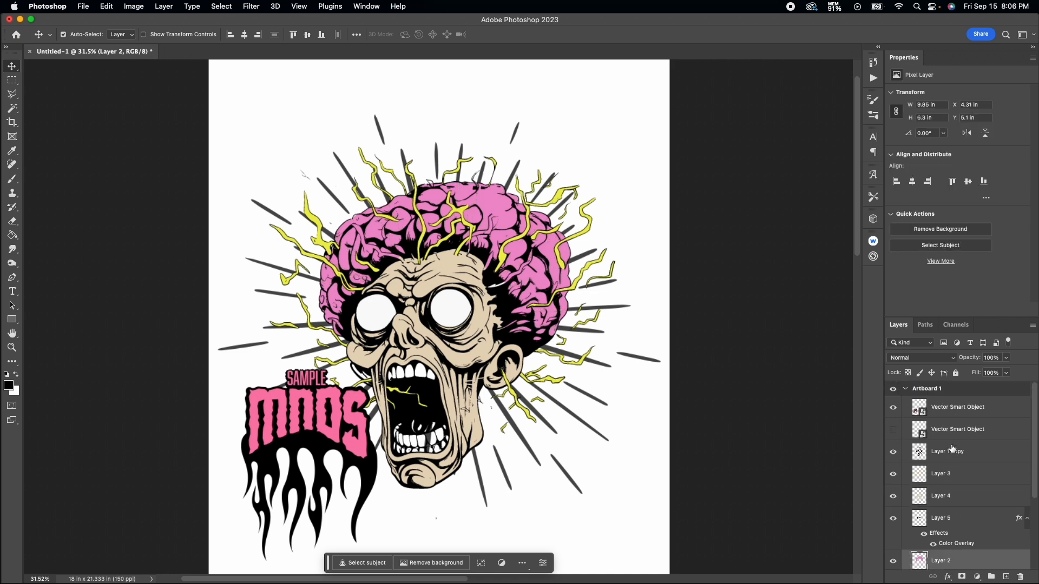
pyautogui.keyDown('shift'); pyautogui.click(956, 455); pyautogui.keyUp('shift')
pyautogui.press('super+g')
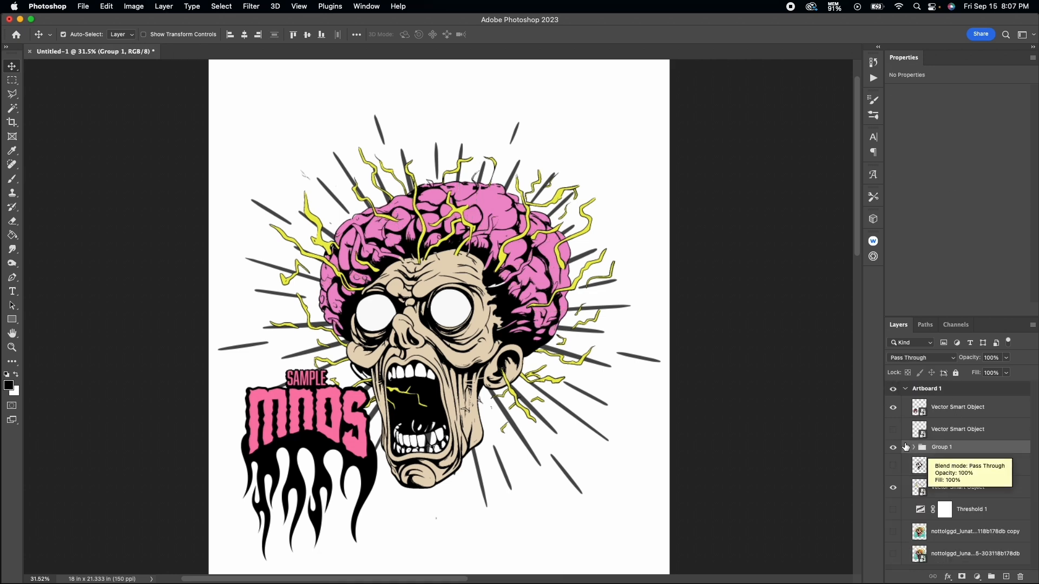
pyautogui.doubleClick(1012, 451)
pyautogui.click(820, 177)
# Apply a black Color Overlay to the radial burst Smart Object.
pyautogui.doubleClick(994, 490)
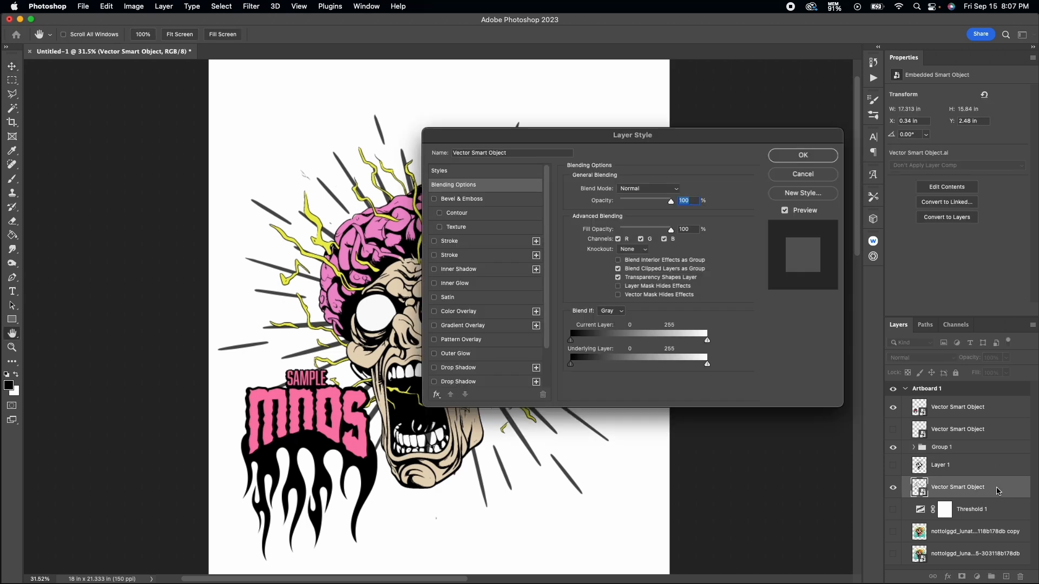
pyautogui.click(463, 313)
pyautogui.click(678, 190)
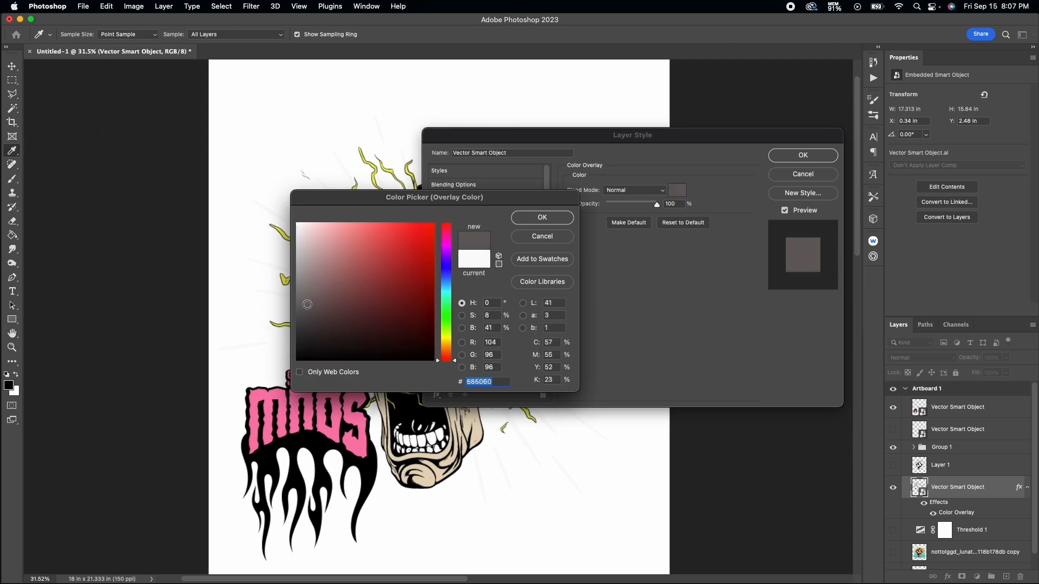
pyautogui.click(530, 237)
pyautogui.click(801, 156)
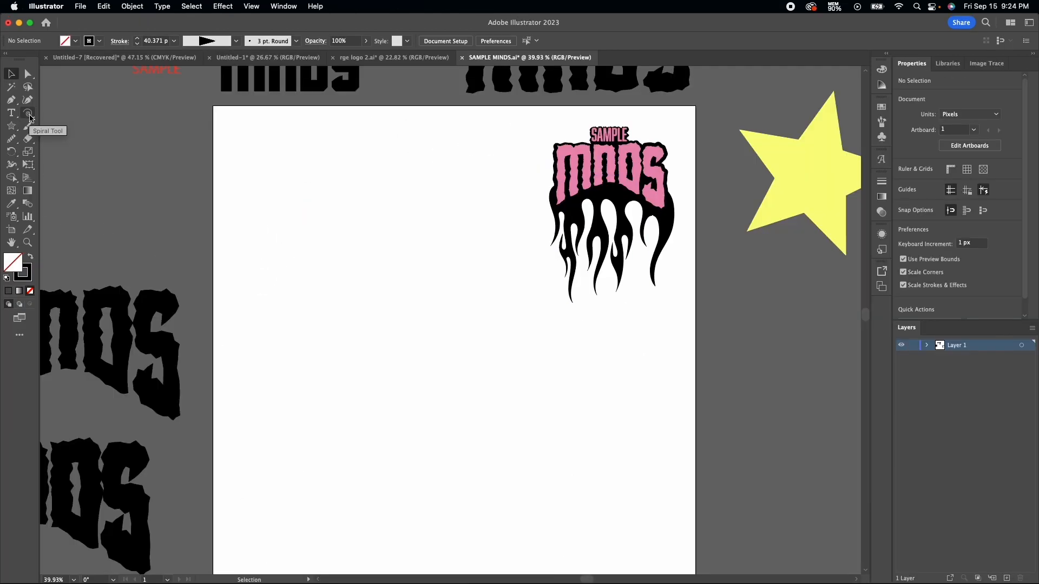
# Draw a spiral on the blank artboard in Illustrator with a 139 px radius, 89% decay and 18 segments.
pyautogui.click(27, 112)
pyautogui.rightClick(375, 317)
pyautogui.click(378, 289)
pyautogui.click(368, 248)
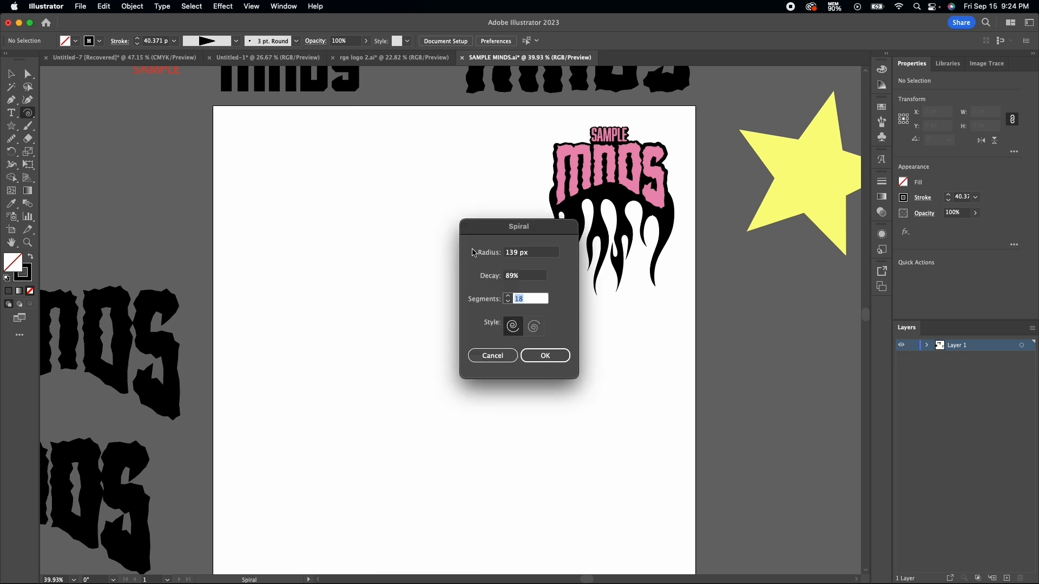
pyautogui.click(545, 355)
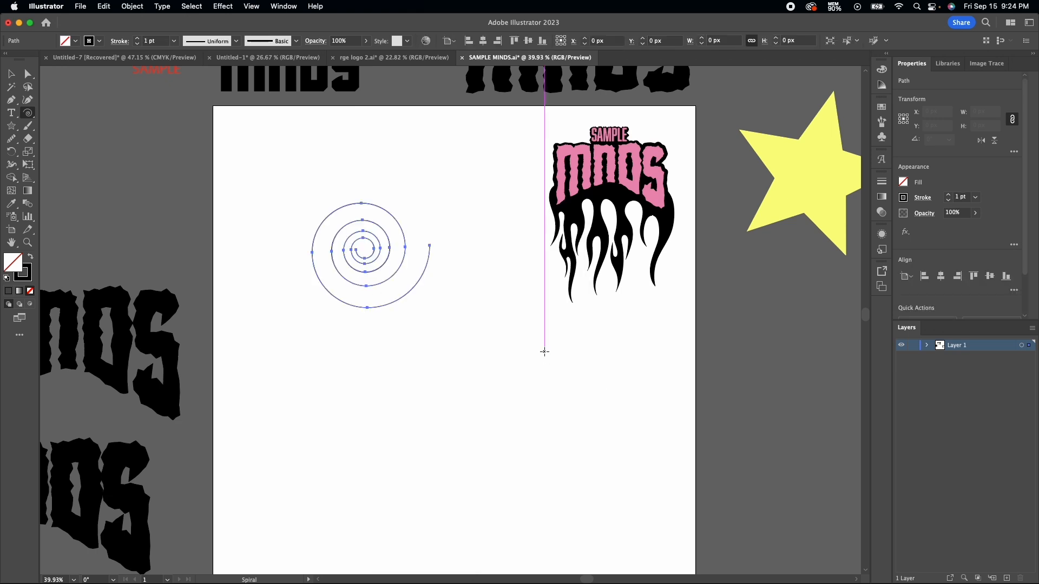
# Widen the spiral's outer end to about 31 pt with the Width tool so its stroke tapers toward the centre.
pyautogui.scroll(5, 364, 252)
pyautogui.click(12, 165)
pyautogui.moveTo(520, 243); pyautogui.dragTo(537, 245)
pyautogui.click(12, 74)
pyautogui.click(271, 276)
pyautogui.press('super+0')
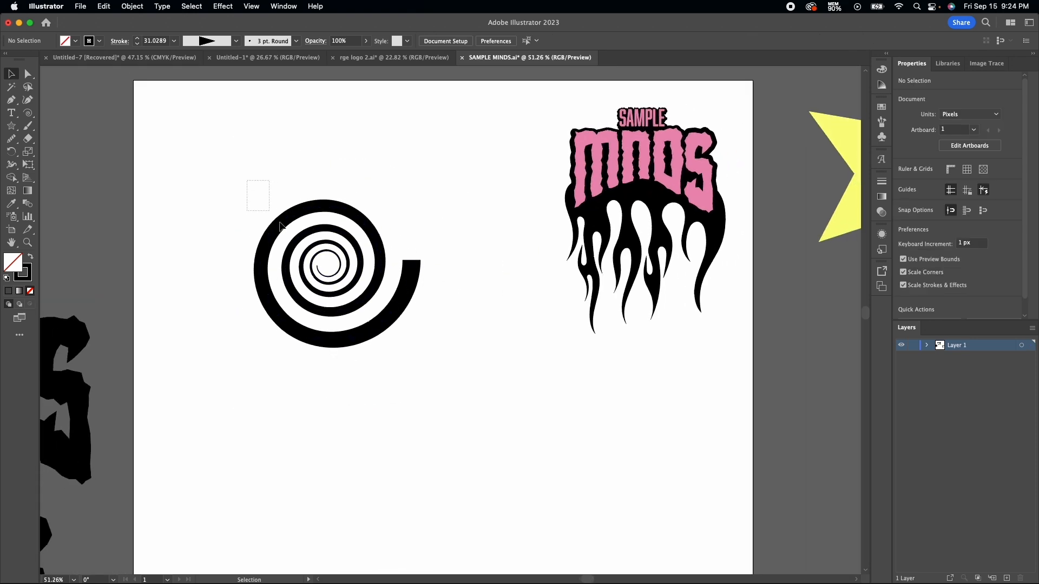
# Select and copy the tapered spiral and switch to Photoshop.
pyautogui.moveTo(248, 183); pyautogui.dragTo(435, 358)
pyautogui.press('a')
pyautogui.press('v')
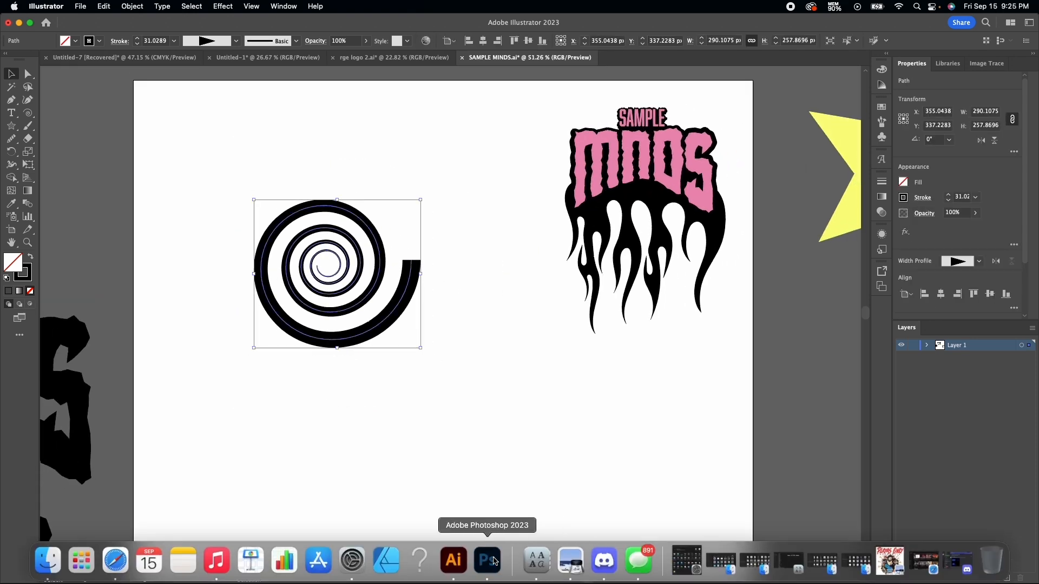
pyautogui.click(487, 563)
# Paste the copied spiral as a Smart Object directly above Group 1.
pyautogui.scroll(5, 1012, 468)
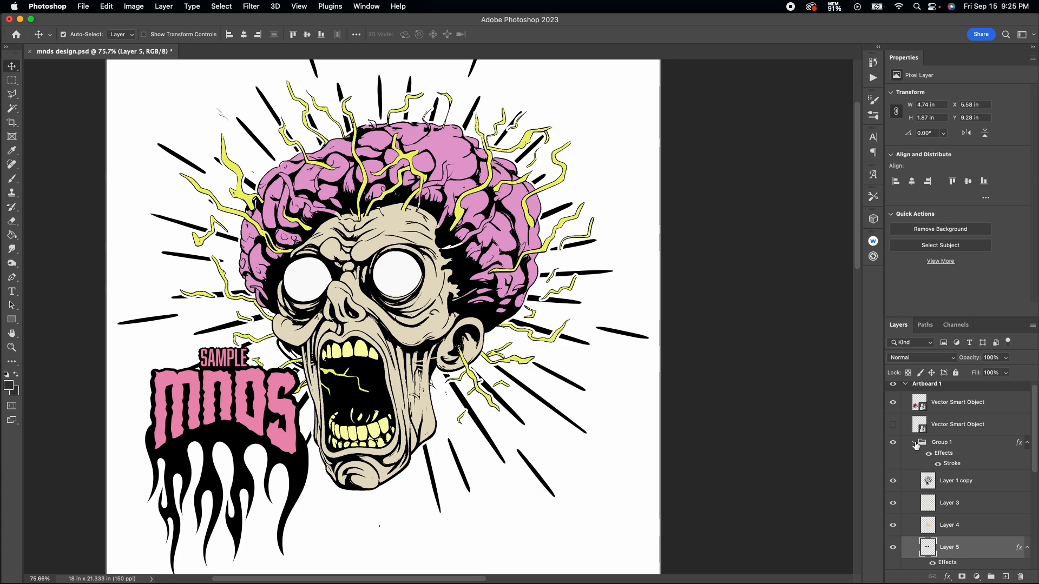
pyautogui.click(913, 443)
pyautogui.press('super+j')
pyautogui.press('super+z')
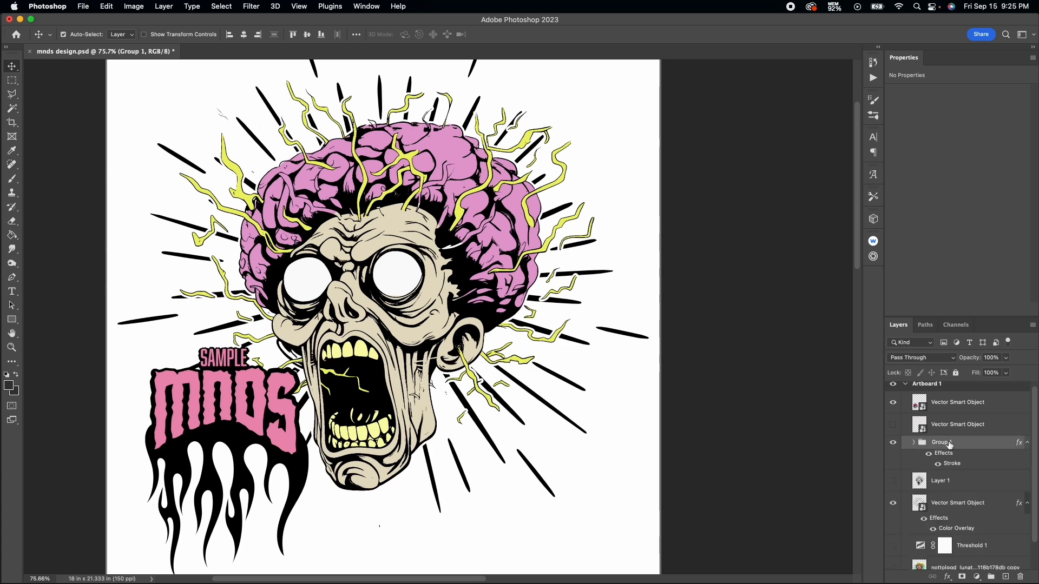
pyautogui.press('super+v')
pyautogui.moveTo(0, 169); pyautogui.dragTo(76, 217)
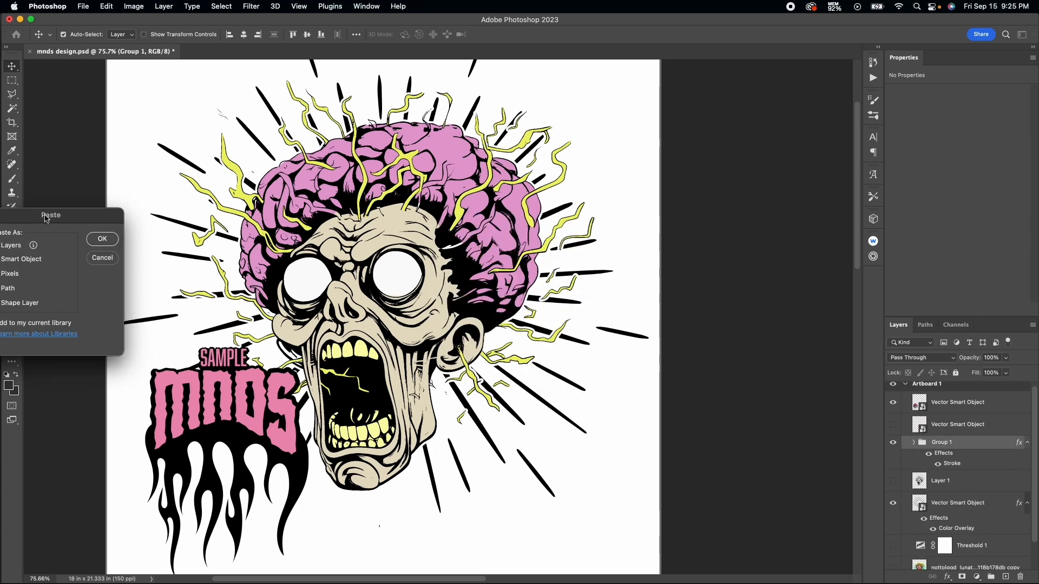
pyautogui.click(97, 239)
pyautogui.scroll(5, 387, 336)
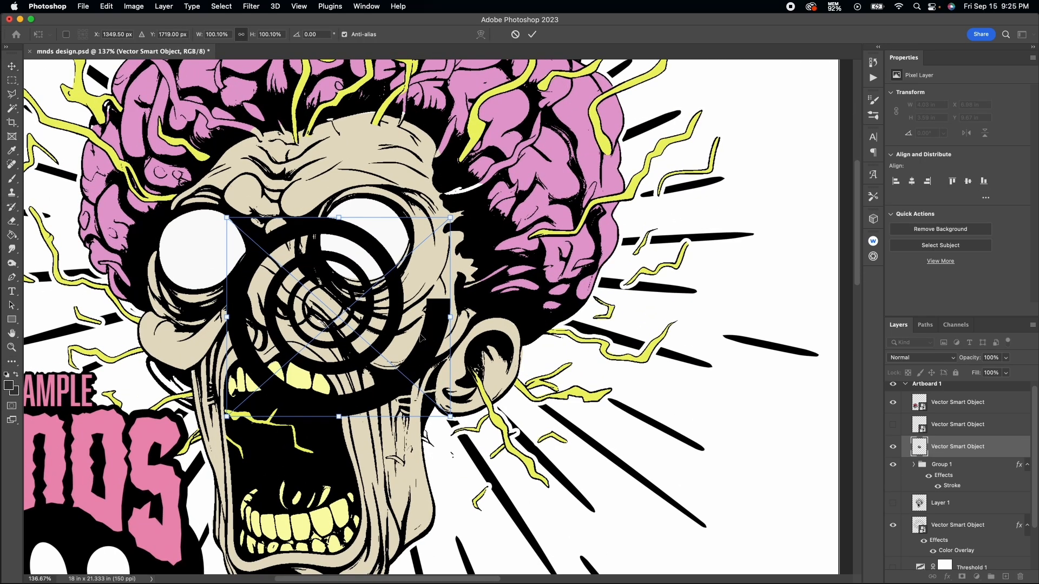
# Shrink the spiral to about 1.65 x 1.46 in and fit it over the eyeball nearest the ear.
pyautogui.click(31, 20)
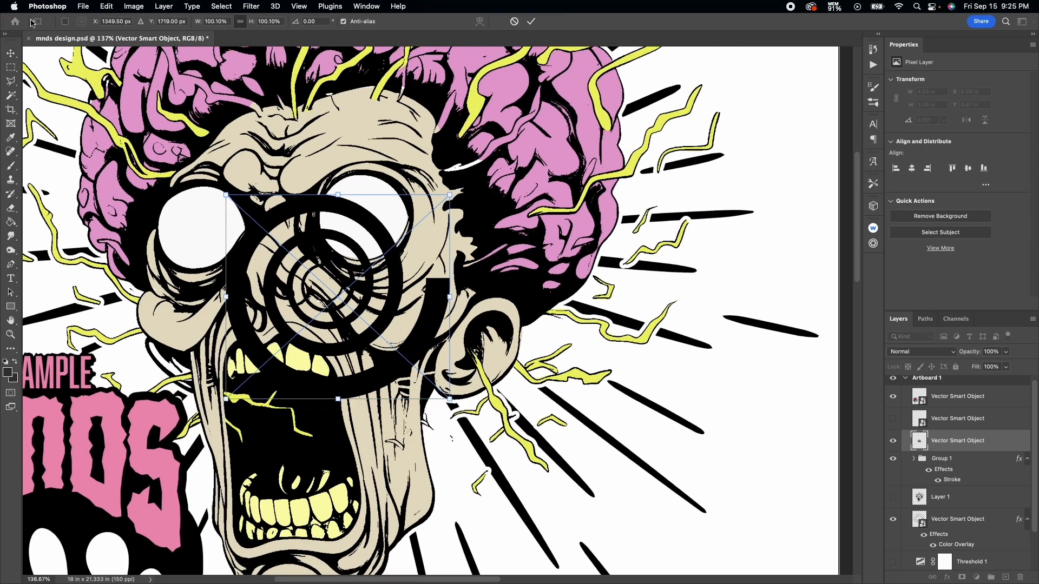
pyautogui.moveTo(450, 298); pyautogui.dragTo(400, 239)
pyautogui.scroll(3, 400, 239)
pyautogui.moveTo(384, 187); pyautogui.dragTo(389, 187)
pyautogui.scroll(3, 390, 187)
pyautogui.scroll(3, 389, 187)
pyautogui.press('Return')
pyautogui.scroll(-3, 485, 296)
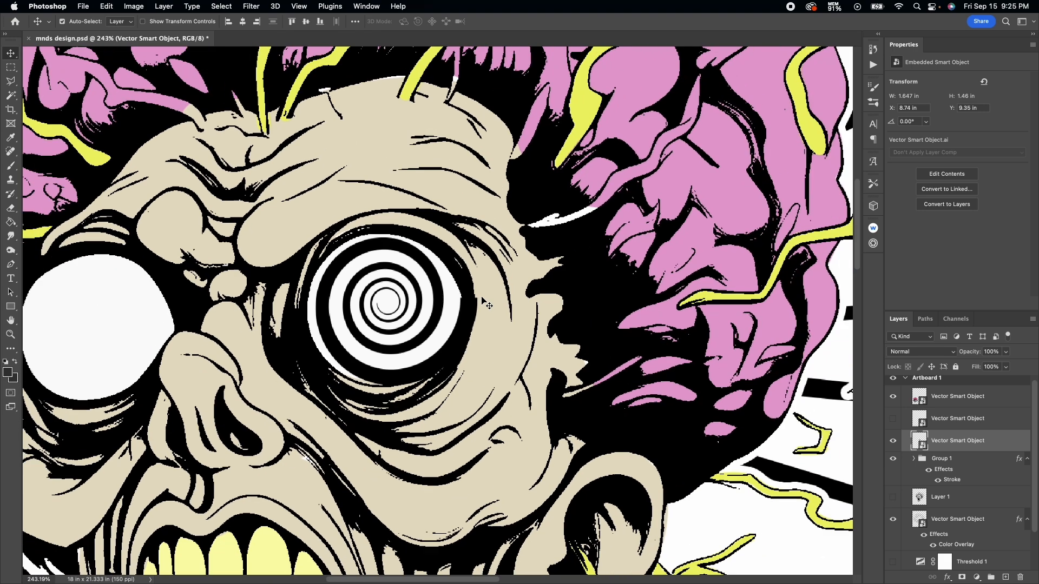
# Duplicate the spiral onto the other eyeball, scale the copy to about 38.7% and rotate it -30 degrees.
pyautogui.keyDown('alt'); pyautogui.moveTo(460, 323); pyautogui.dragTo(232, 323); pyautogui.keyUp('alt')
pyautogui.hotkey('ctrl', 't')
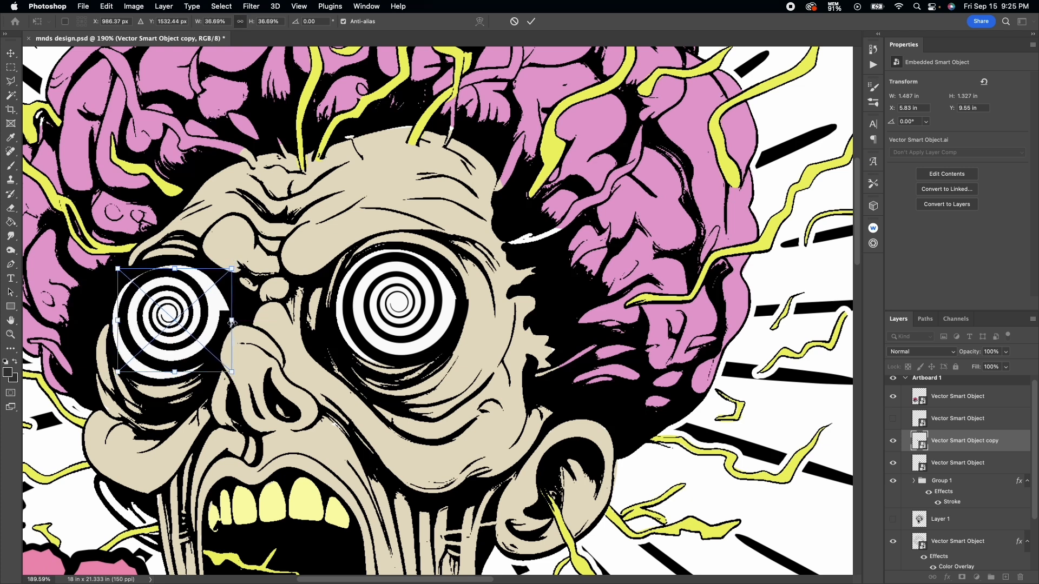
pyautogui.moveTo(233, 268); pyautogui.dragTo(225, 301)
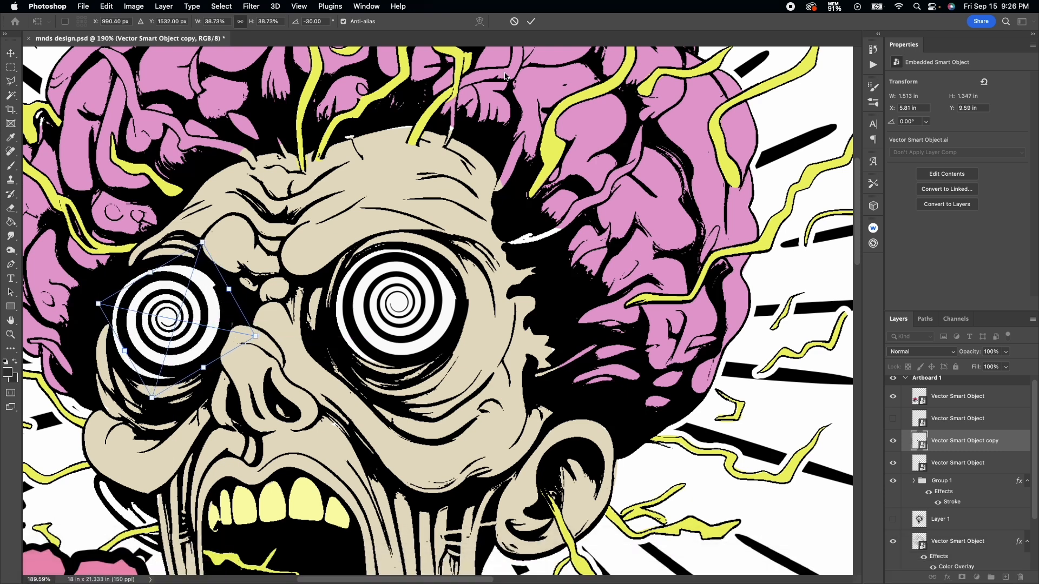
pyautogui.click(531, 21)
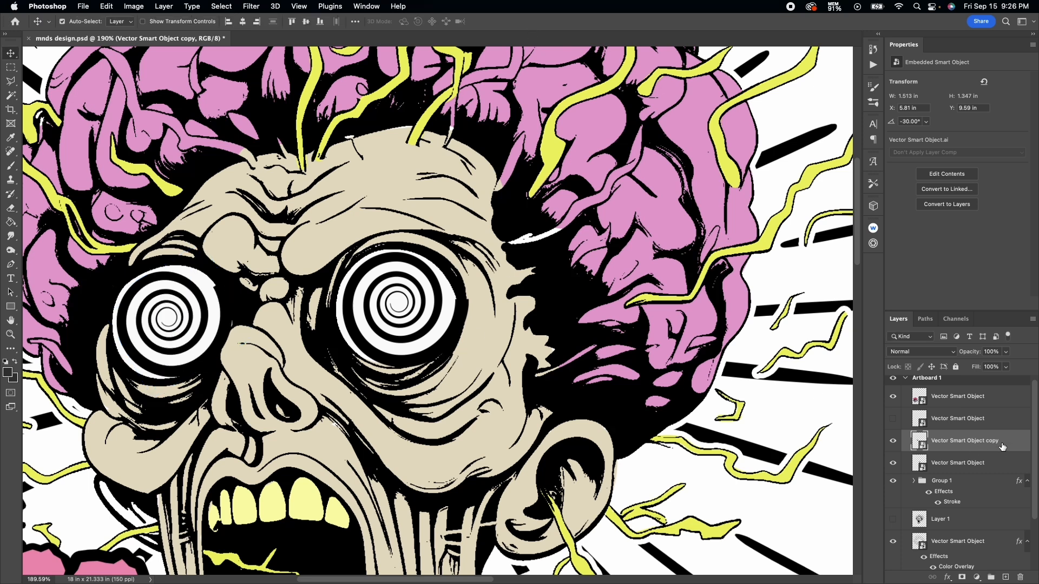
# Rasterize both the spiral Smart Object and its copy.
pyautogui.click(199, 293)
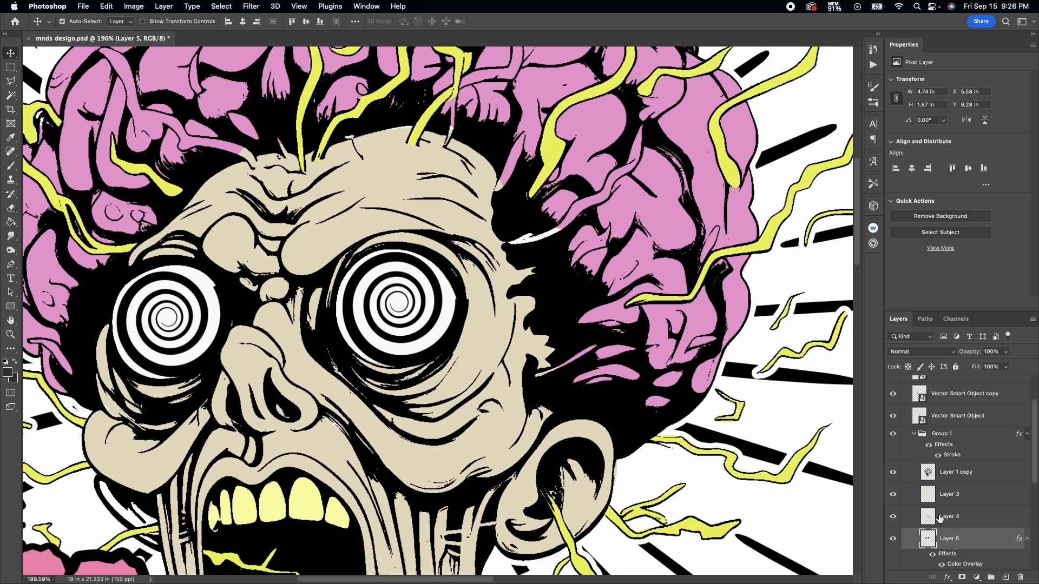
pyautogui.scroll(2, 939, 519)
pyautogui.click(958, 468)
pyautogui.rightClick(958, 468)
pyautogui.click(913, 299)
pyautogui.rightClick(954, 446)
pyautogui.click(910, 298)
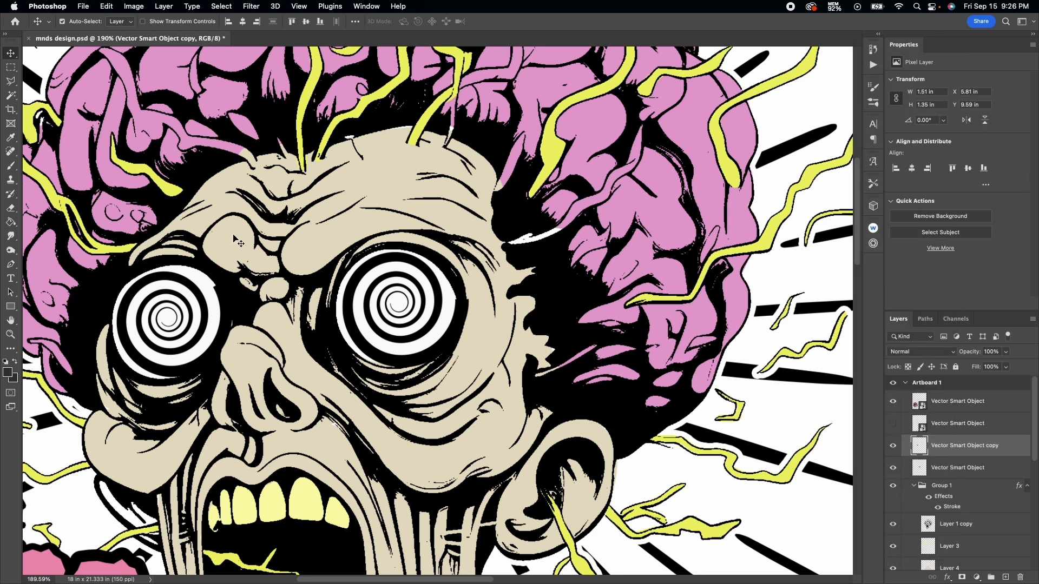
# Erase the spirals' outer ends at the edges of both eyeballs with a 22 px eraser.
pyautogui.click(10, 208)
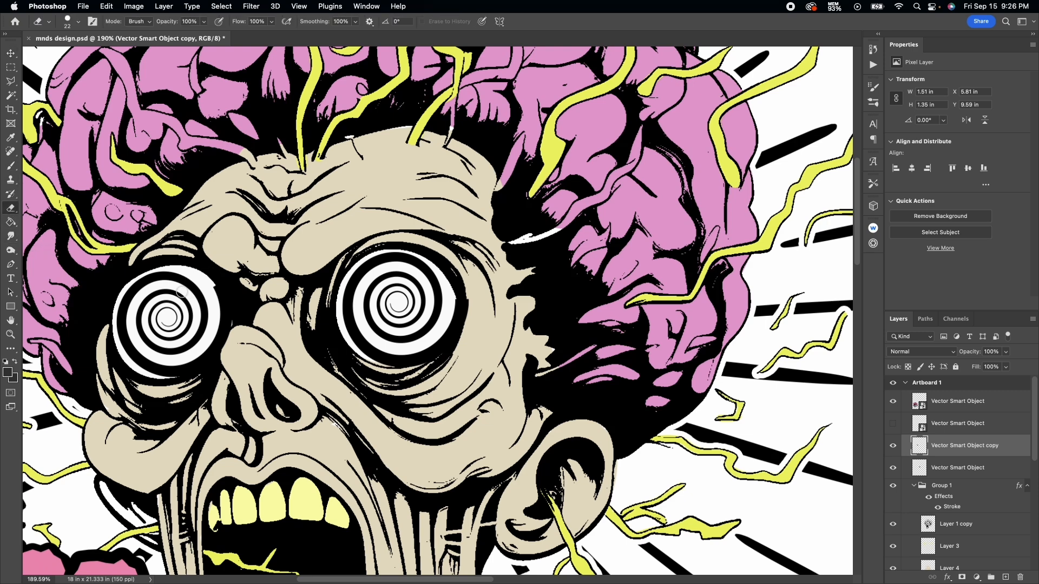
pyautogui.scroll(3, 183, 291)
pyautogui.moveTo(228, 242); pyautogui.dragTo(227, 300)
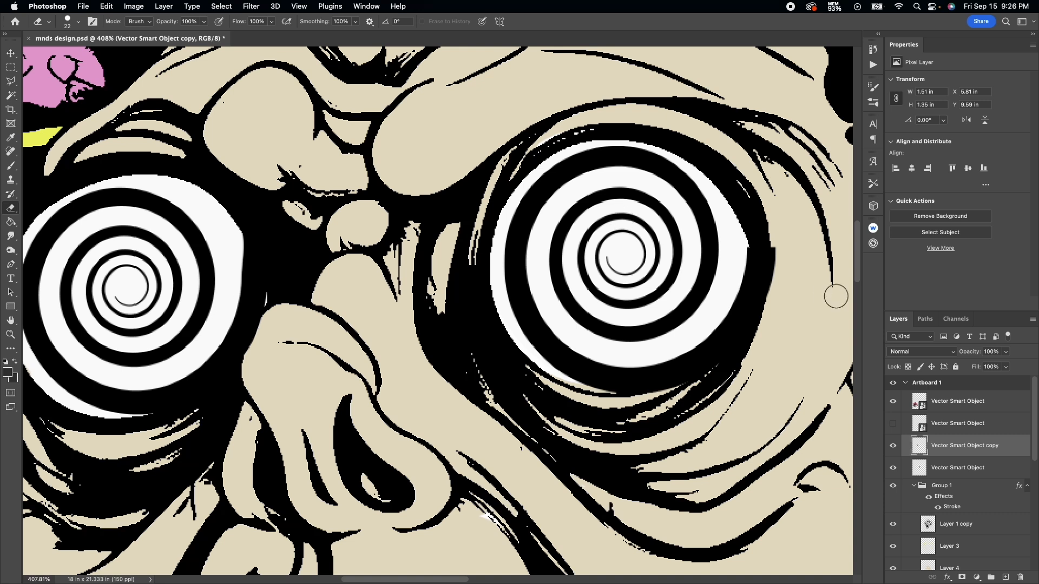
pyautogui.click(959, 467)
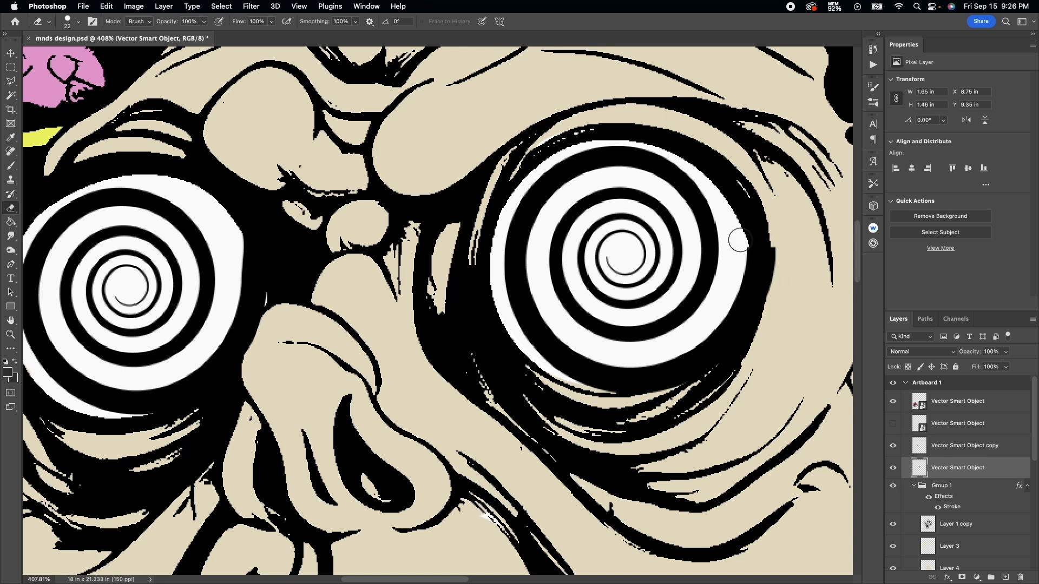
pyautogui.moveTo(738, 263); pyautogui.dragTo(717, 315)
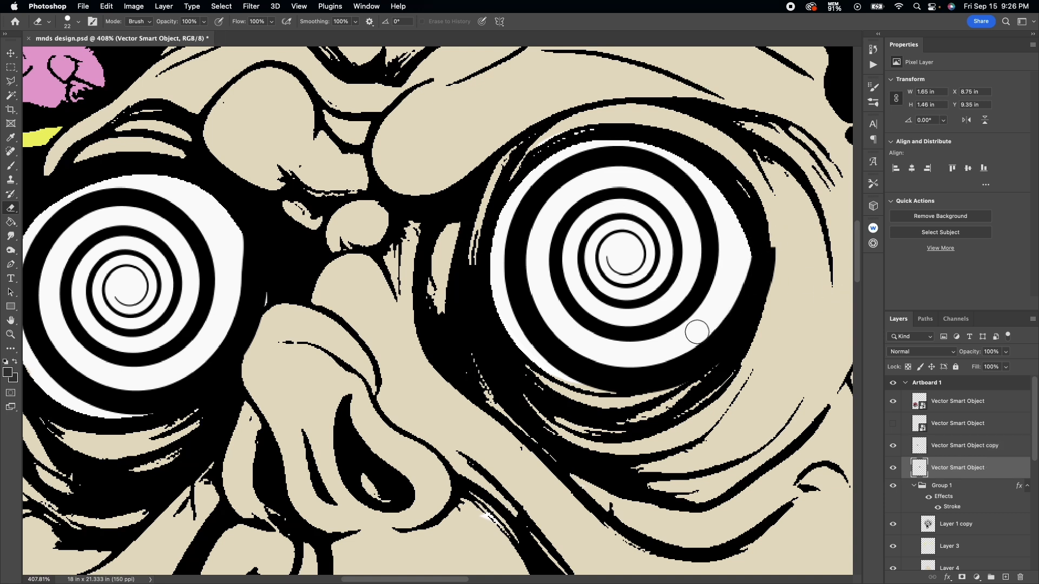
pyautogui.moveTo(779, 275); pyautogui.dragTo(766, 328)
pyautogui.press('super+0')
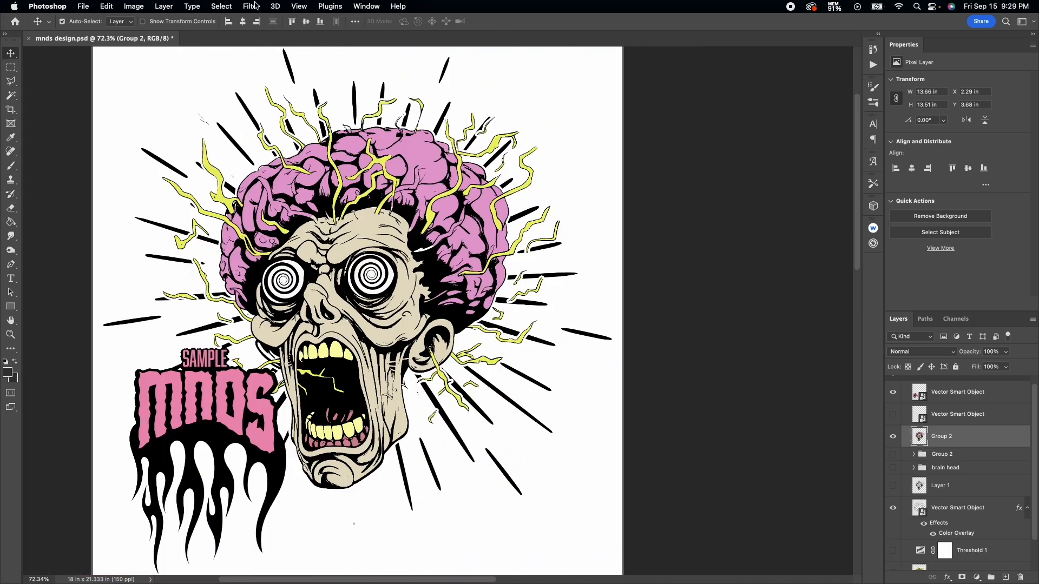
pyautogui.click(255, 6)
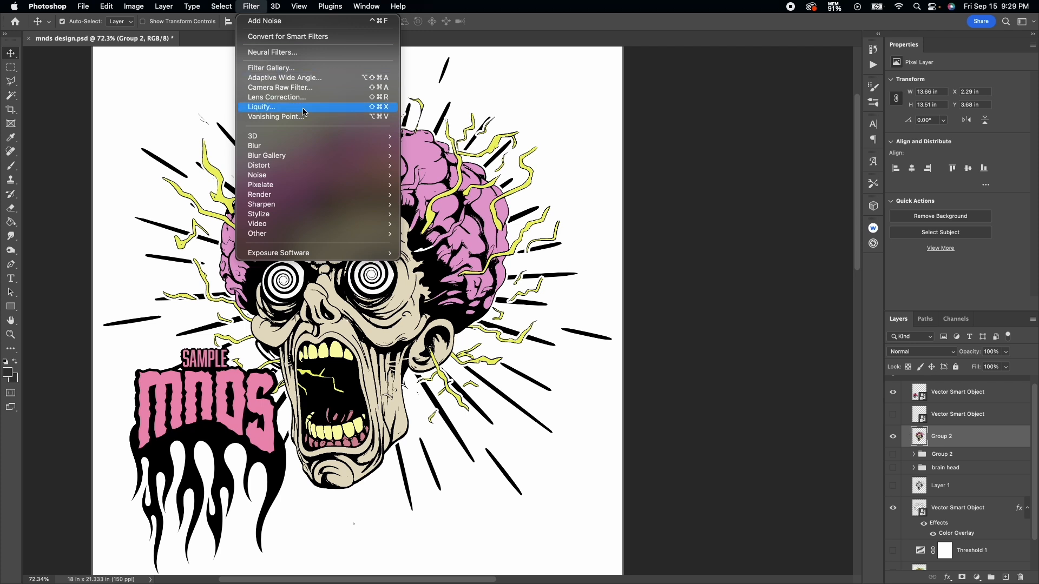
pyautogui.moveTo(365, 138)
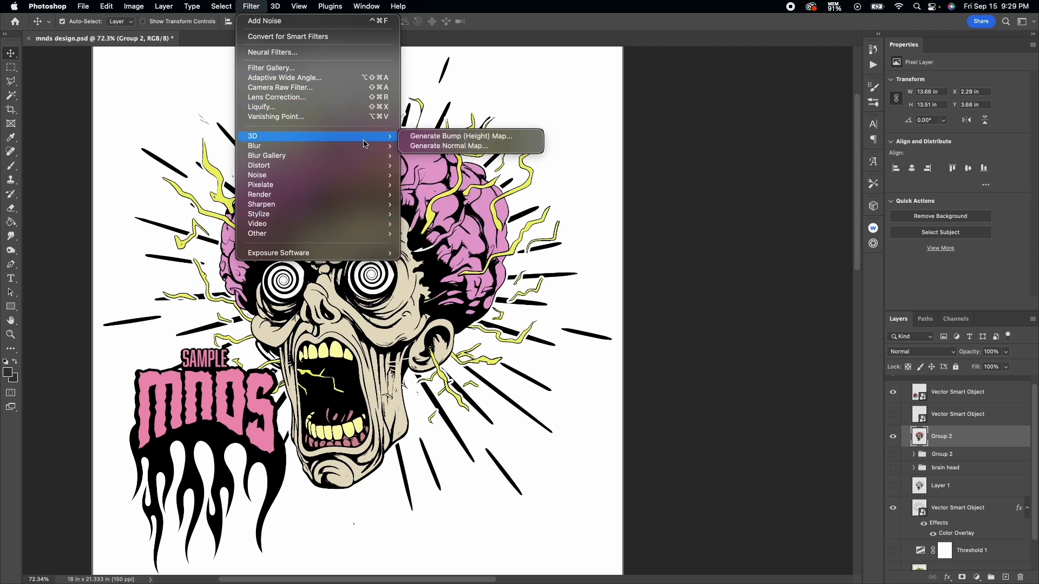
pyautogui.moveTo(372, 167)
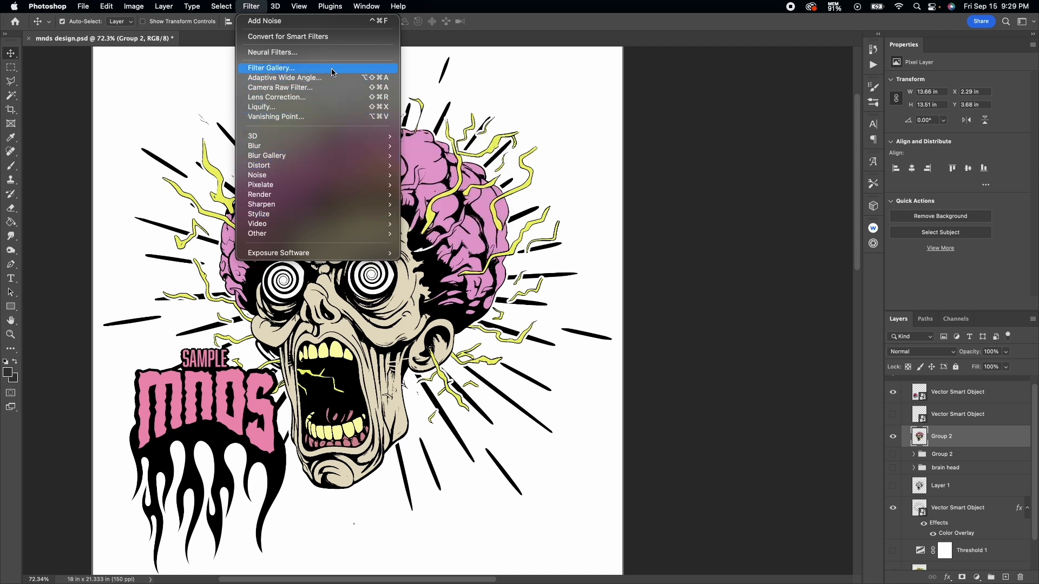
pyautogui.click(6, 365)
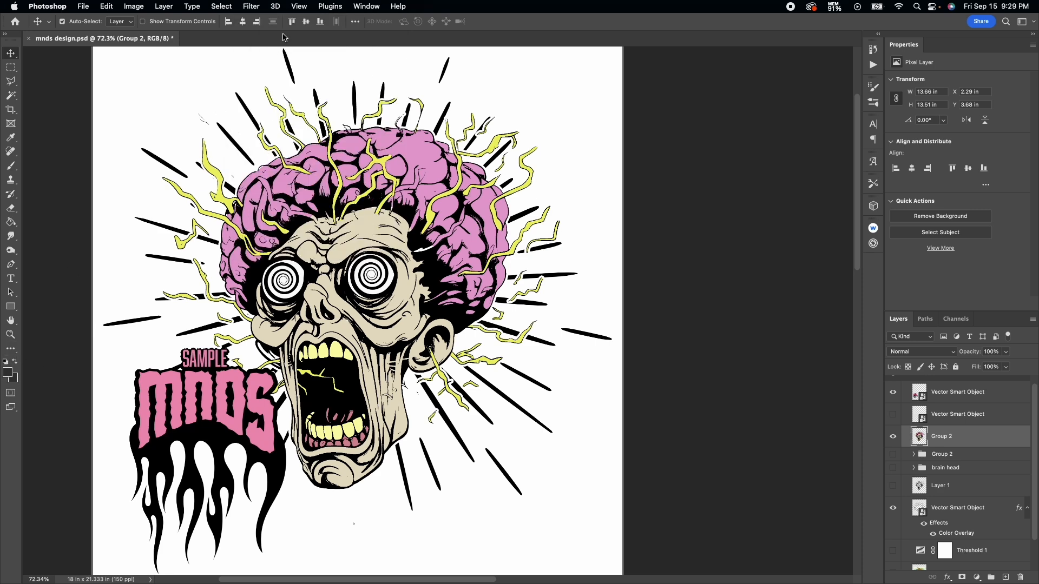
# Apply the Filter Gallery's Stamp effect stack to the merged head layer with Light/Dark Balance 27 and Smoothness 3.
pyautogui.click(258, 6)
pyautogui.click(263, 69)
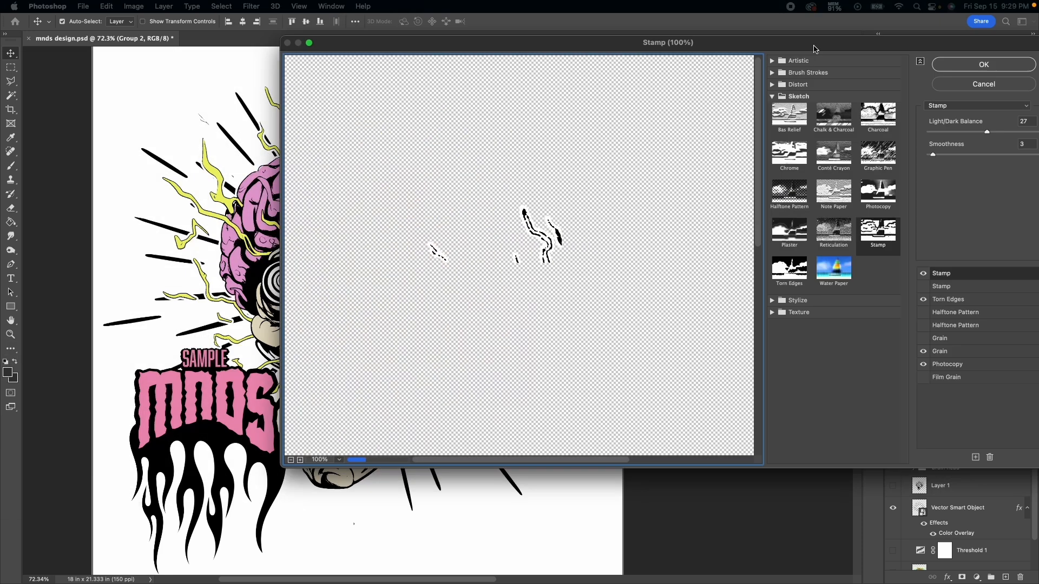
pyautogui.moveTo(814, 47); pyautogui.dragTo(628, 66)
pyautogui.scroll(-10, 398, 331)
pyautogui.hscroll(4, 398, 330)
pyautogui.scroll(8, 397, 330)
pyautogui.hscroll(-8, 398, 330)
pyautogui.hscroll(9, 397, 330)
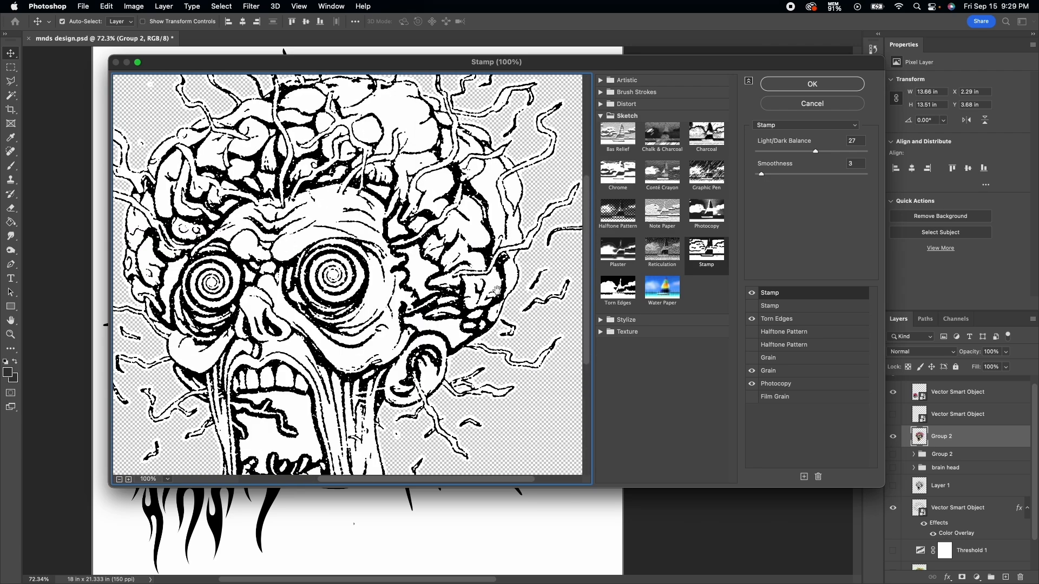
pyautogui.scroll(-5, 401, 406)
pyautogui.scroll(5, 401, 407)
pyautogui.hscroll(-1, 401, 407)
pyautogui.click(814, 89)
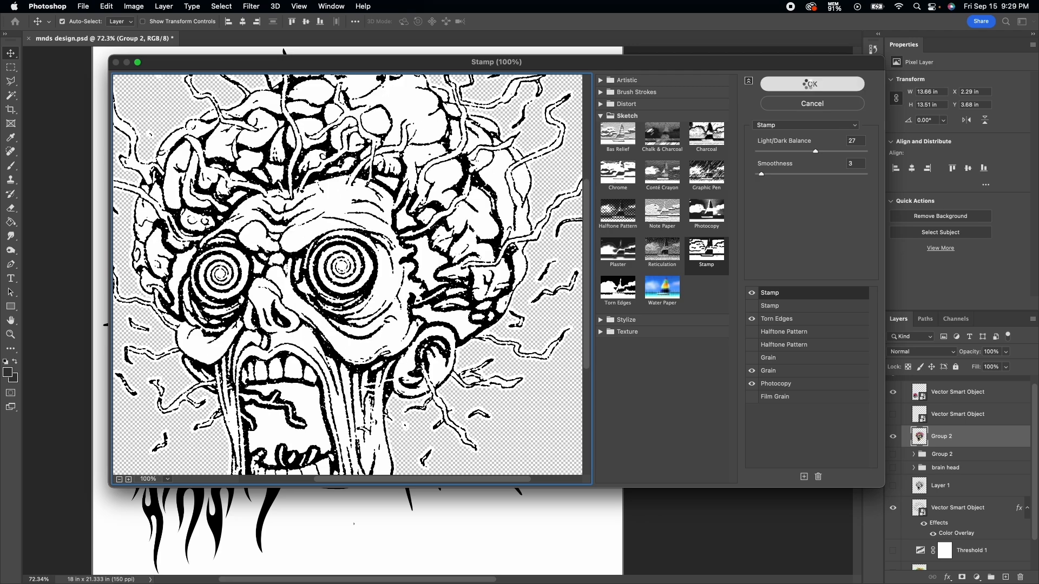
pyautogui.scroll(4, 253, 351)
pyautogui.scroll(-5, 253, 352)
pyautogui.scroll(-2, 253, 351)
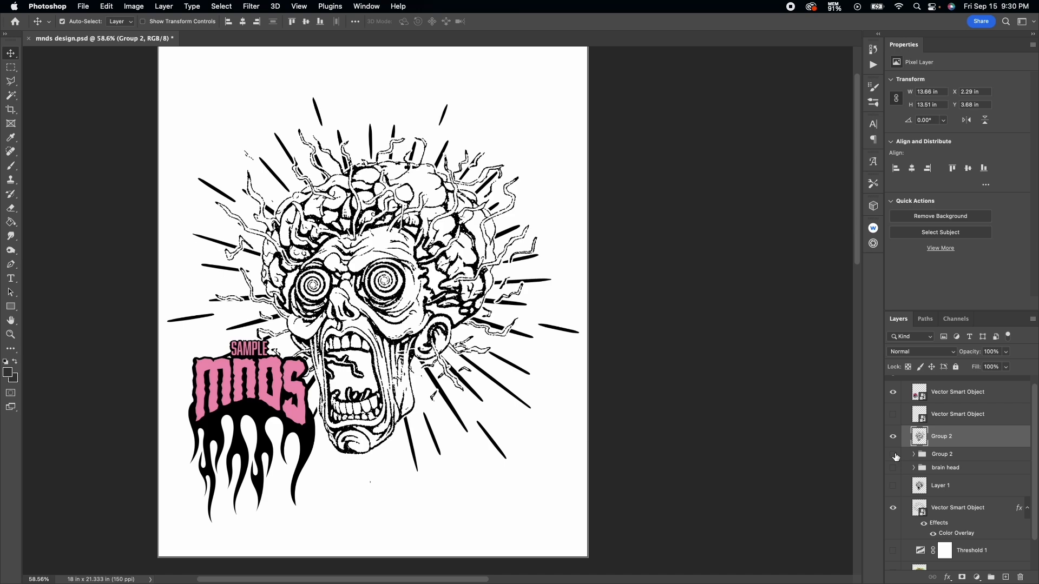
pyautogui.scroll(5, 501, 388)
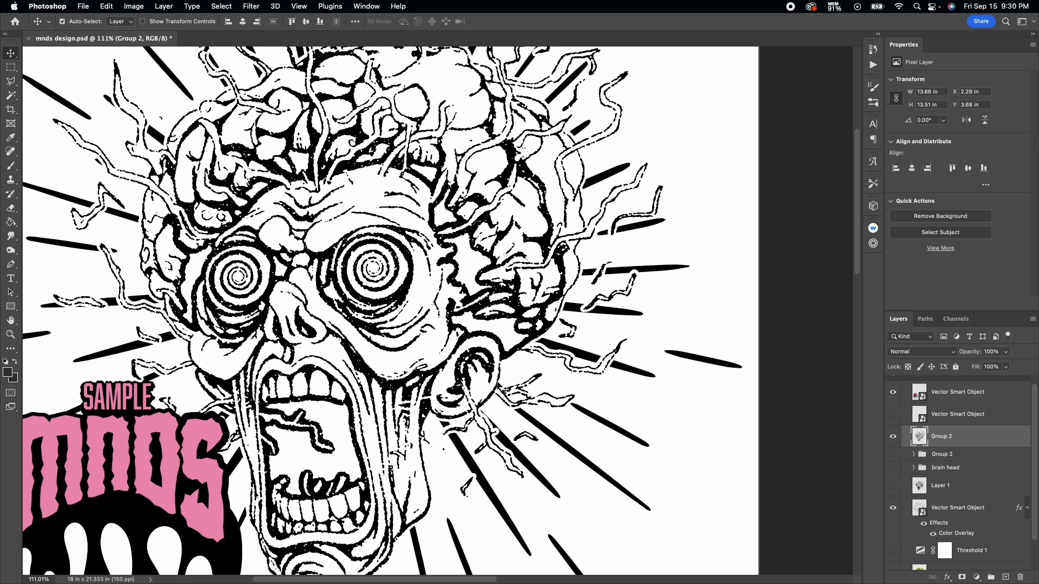
pyautogui.scroll(-5, 504, 390)
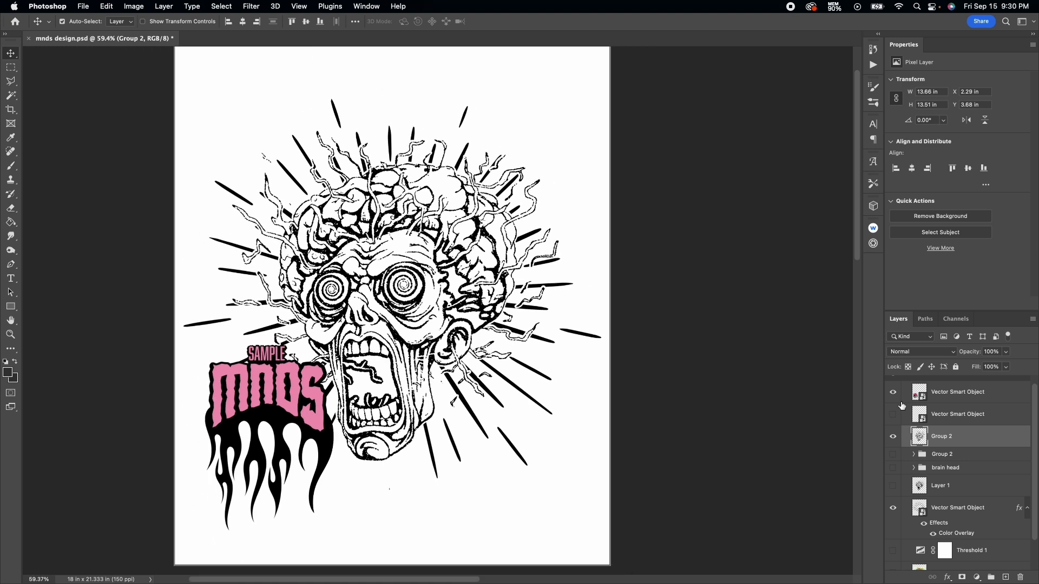
# Hide the radial burst layer and the pink SAMPLE MNDS logo layer, leaving the stamped head layer switched on.
pyautogui.click(896, 439)
pyautogui.click(892, 510)
pyautogui.click(893, 438)
pyautogui.click(894, 438)
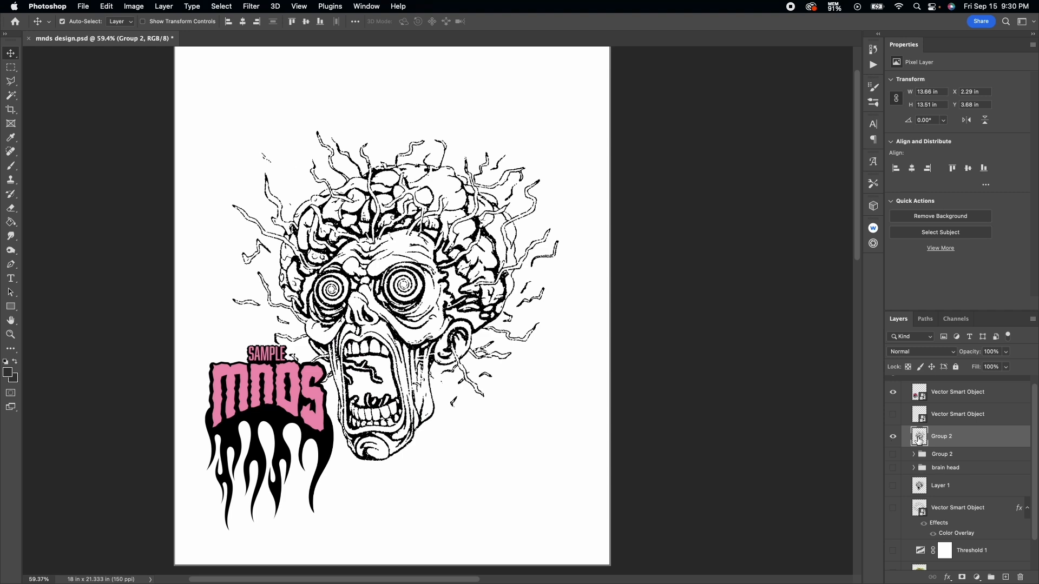
pyautogui.click(894, 392)
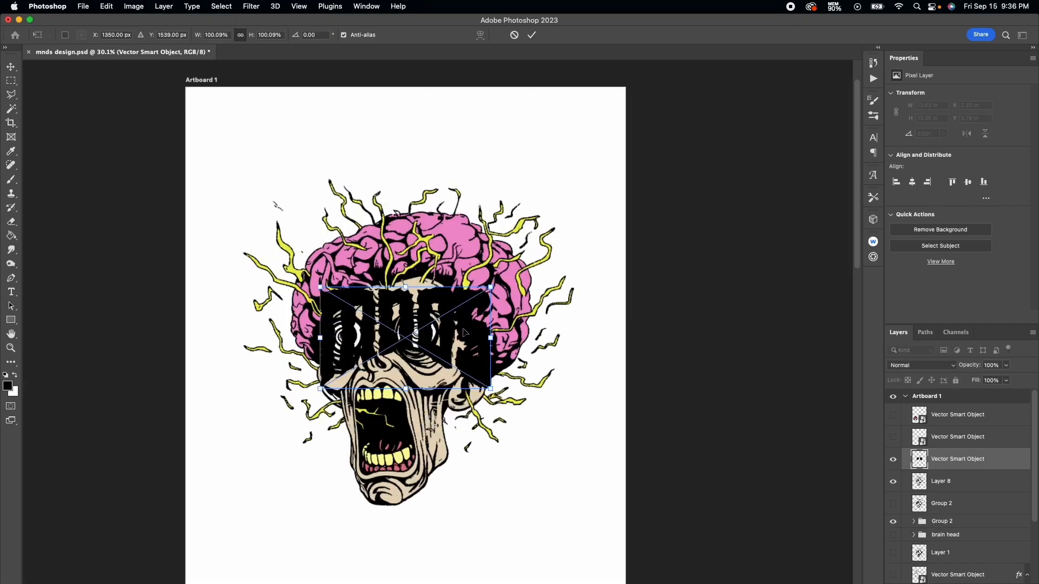
# Position the placed black MNDS lettering above the brain and rasterize its layer.
pyautogui.moveTo(482, 326); pyautogui.dragTo(500, 156)
pyautogui.click(487, 239)
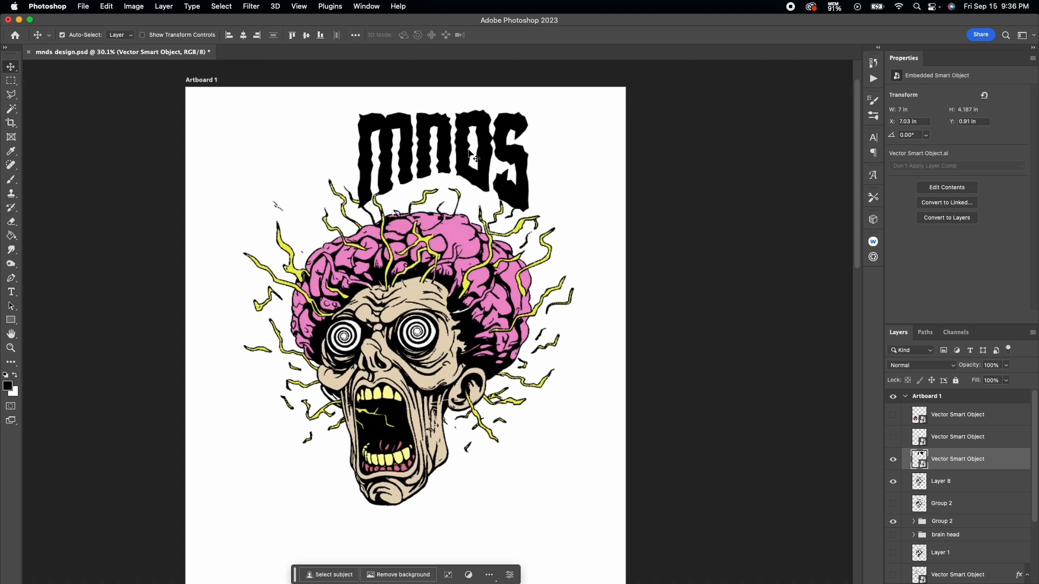
pyautogui.press('super+t')
pyautogui.click(487, 238)
pyautogui.rightClick(982, 464)
pyautogui.click(920, 299)
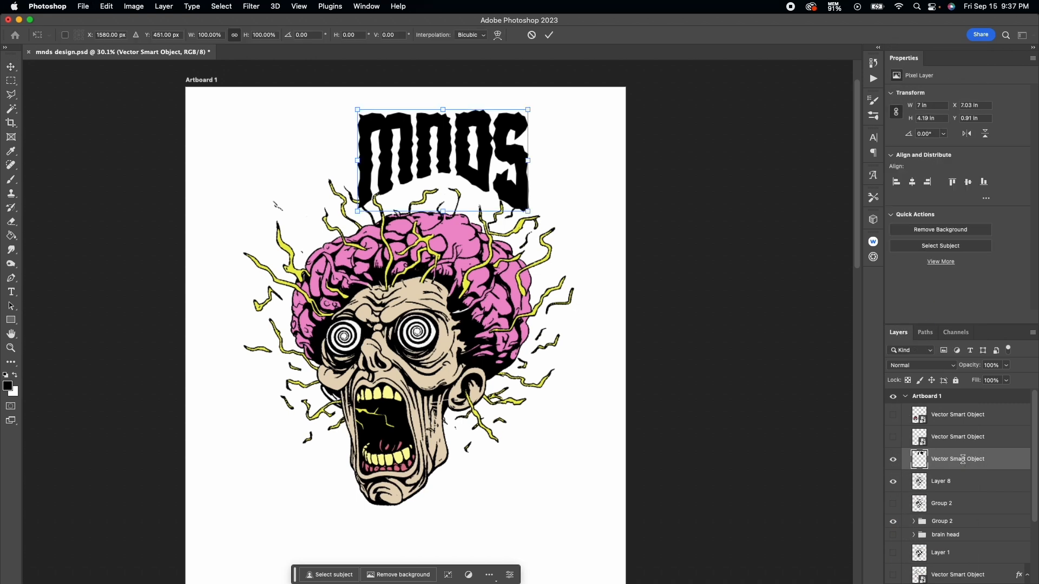
# Warp the MNDS lettering into an arch, flaring its lower corners outward and down around both sides of the brain.
pyautogui.press('super+t')
pyautogui.click(497, 35)
pyautogui.moveTo(529, 212); pyautogui.dragTo(578, 265)
pyautogui.moveTo(357, 212)
pyautogui.mouseDown()
pyautogui.moveTo(303, 219)
pyautogui.moveTo(263, 276)
pyautogui.mouseUp()
pyautogui.moveTo(311, 178); pyautogui.dragTo(306, 179)
pyautogui.moveTo(357, 144); pyautogui.dragTo(334, 146)
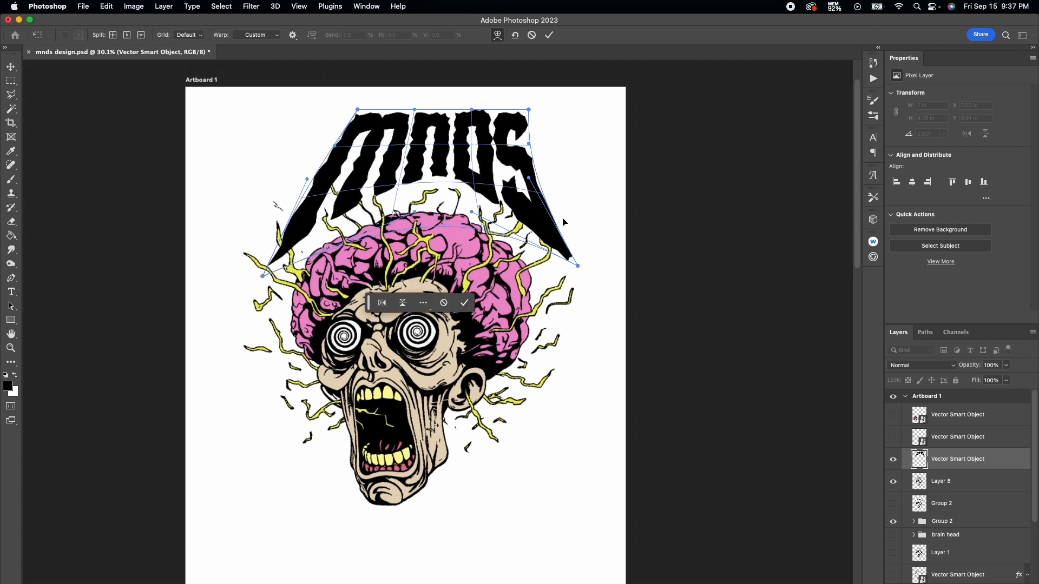
pyautogui.moveTo(444, 184); pyautogui.dragTo(446, 194)
pyautogui.moveTo(528, 178); pyautogui.dragTo(554, 179)
pyautogui.moveTo(529, 144); pyautogui.dragTo(543, 145)
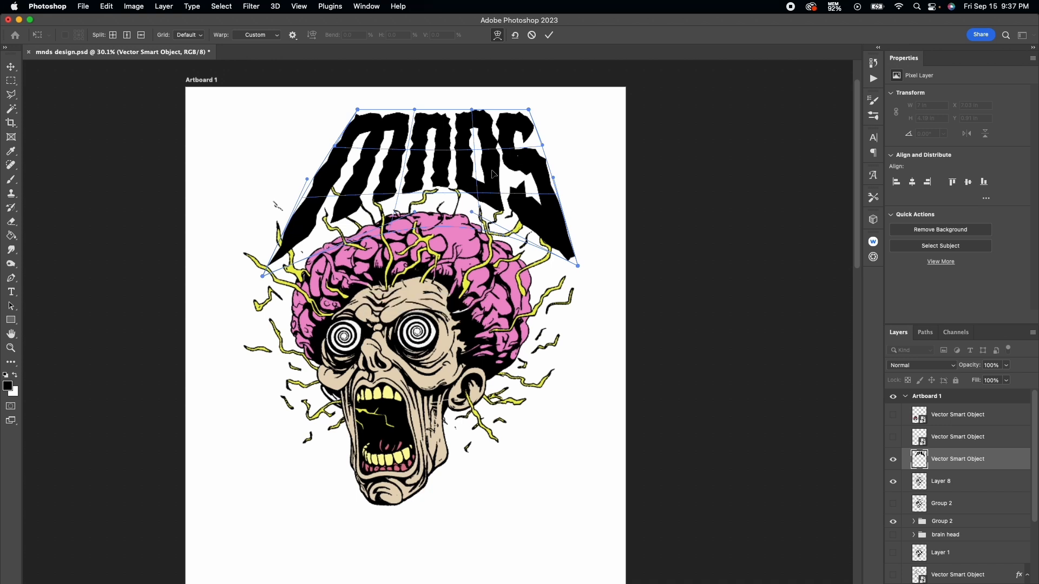
pyautogui.moveTo(438, 195)
pyautogui.mouseDown()
pyautogui.moveTo(433, 132)
pyautogui.moveTo(435, 174)
pyautogui.mouseUp()
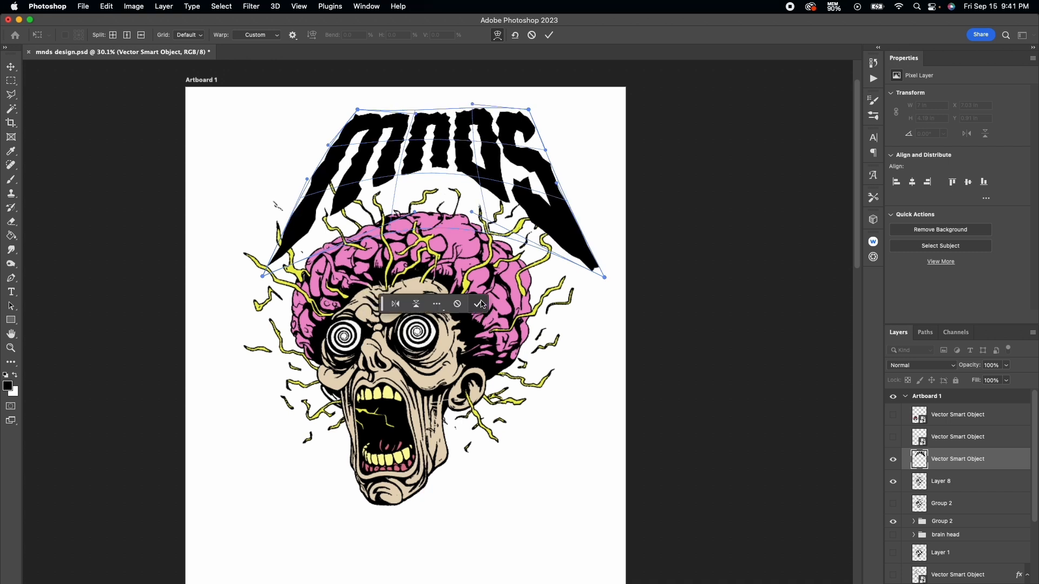
pyautogui.press('Return')
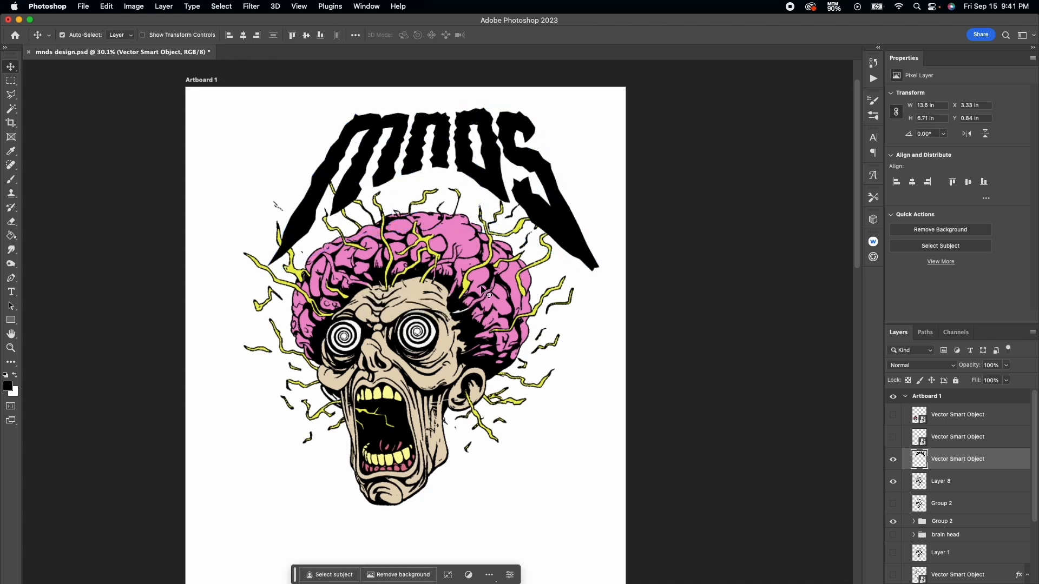
# Lower the warped lettering onto the top of the brain and rotate it about 10.4 degrees clockwise.
pyautogui.moveTo(479, 183); pyautogui.dragTo(470, 203)
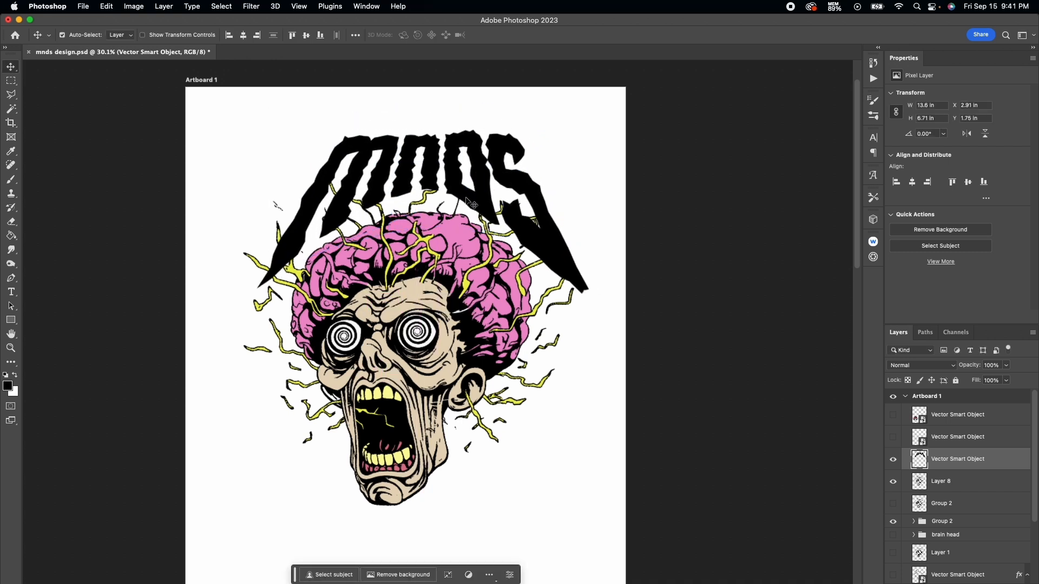
pyautogui.press('super+t')
pyautogui.moveTo(602, 137); pyautogui.dragTo(625, 167)
pyautogui.moveTo(523, 188); pyautogui.dragTo(546, 193)
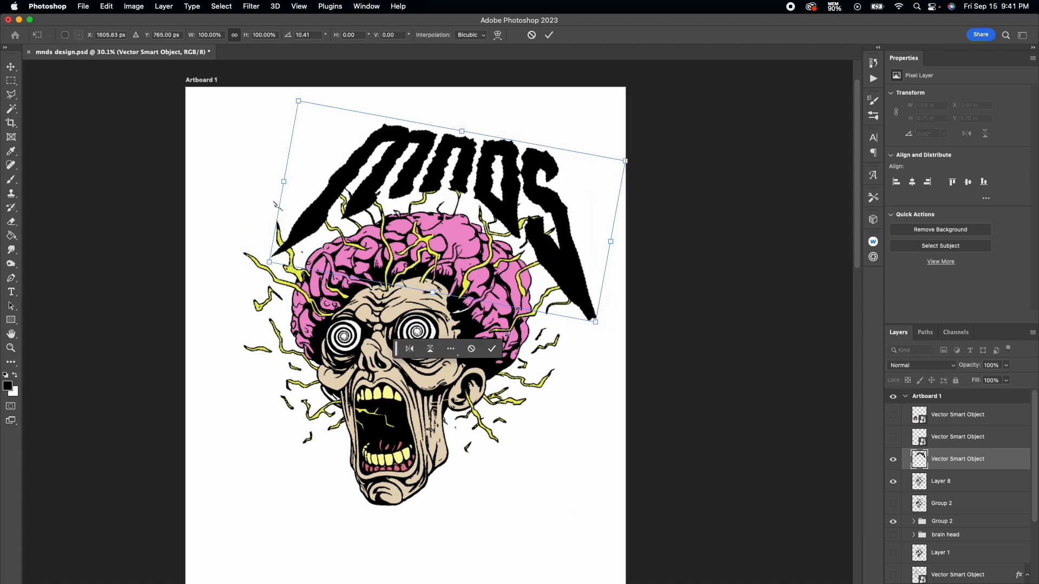
pyautogui.click(492, 349)
# Duplicate the warped MNDS lettering layer as a working copy for cutting out the lightning, clearing the active selection.
pyautogui.scroll(5, 441, 314)
pyautogui.scroll(4, 441, 314)
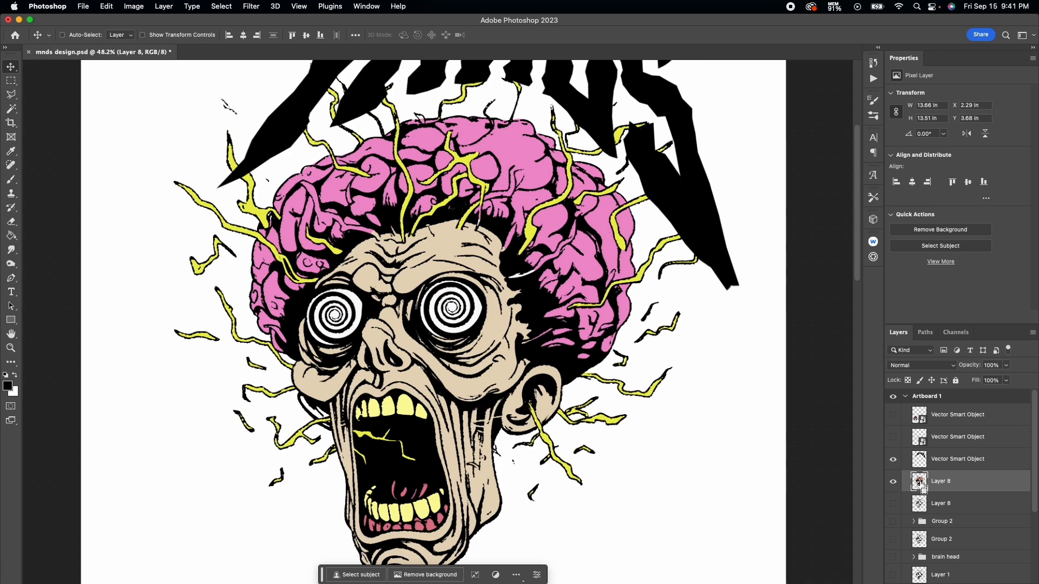
pyautogui.click(921, 461)
pyautogui.keyDown('super'); pyautogui.click(920, 479); pyautogui.keyUp('super')
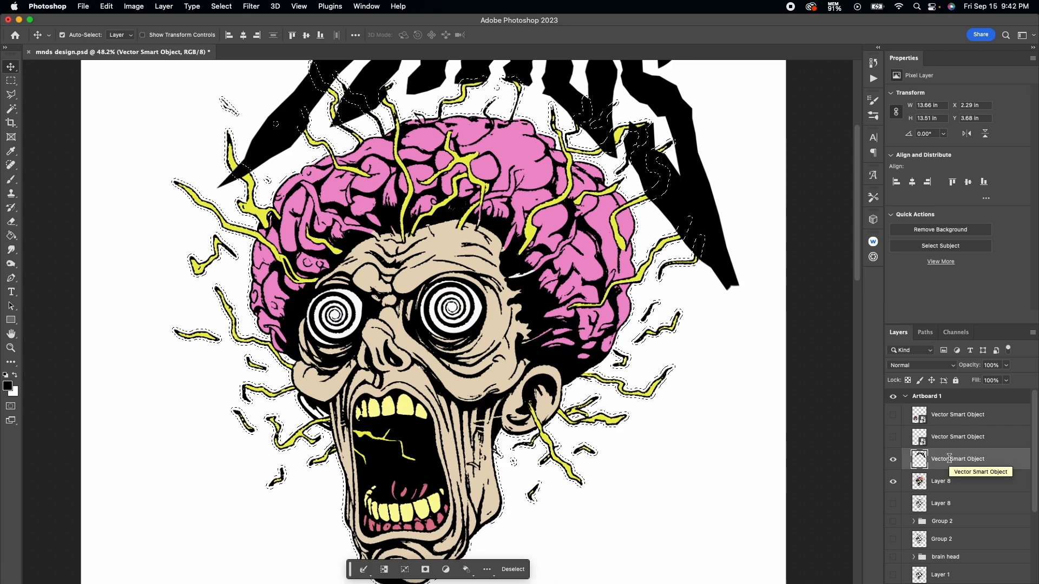
pyautogui.press('m')
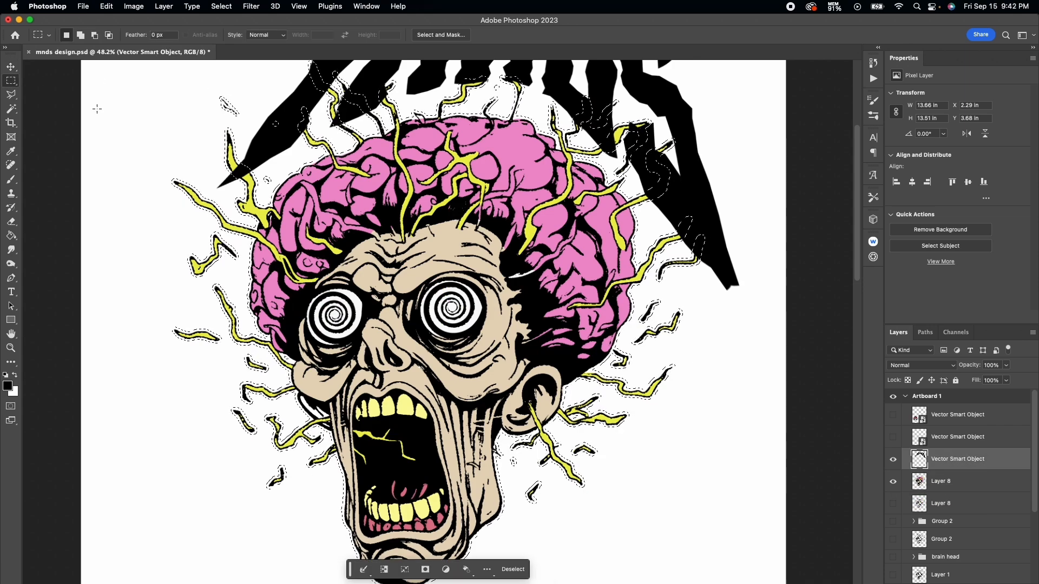
pyautogui.press('super+d')
pyautogui.press('super+j')
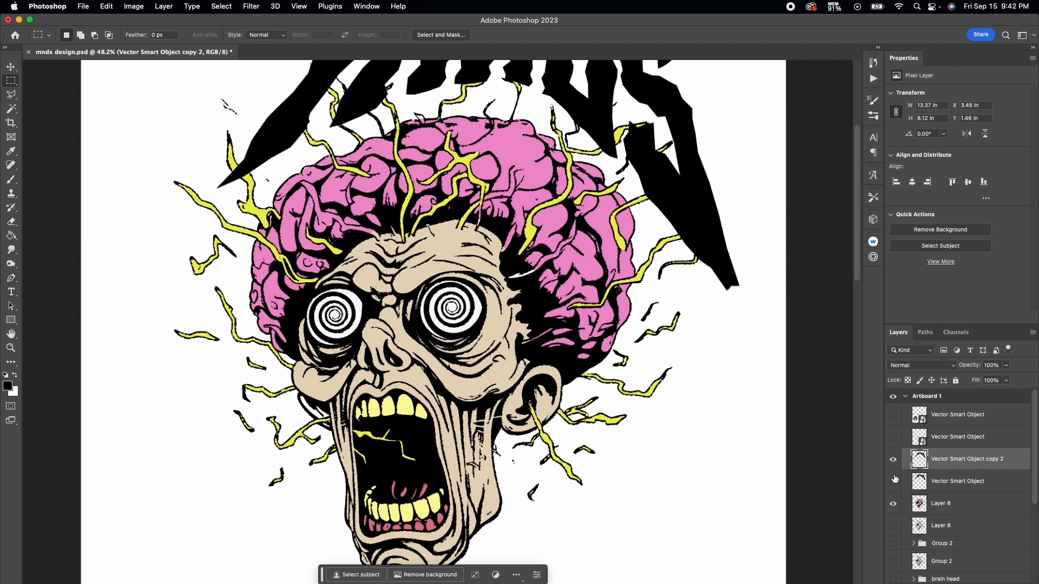
# Load the head layer's outline as a selection and erase the M where lightning crosses it, using a 79 px eraser.
pyautogui.keyDown('super'); pyautogui.click(919, 505); pyautogui.keyUp('super')
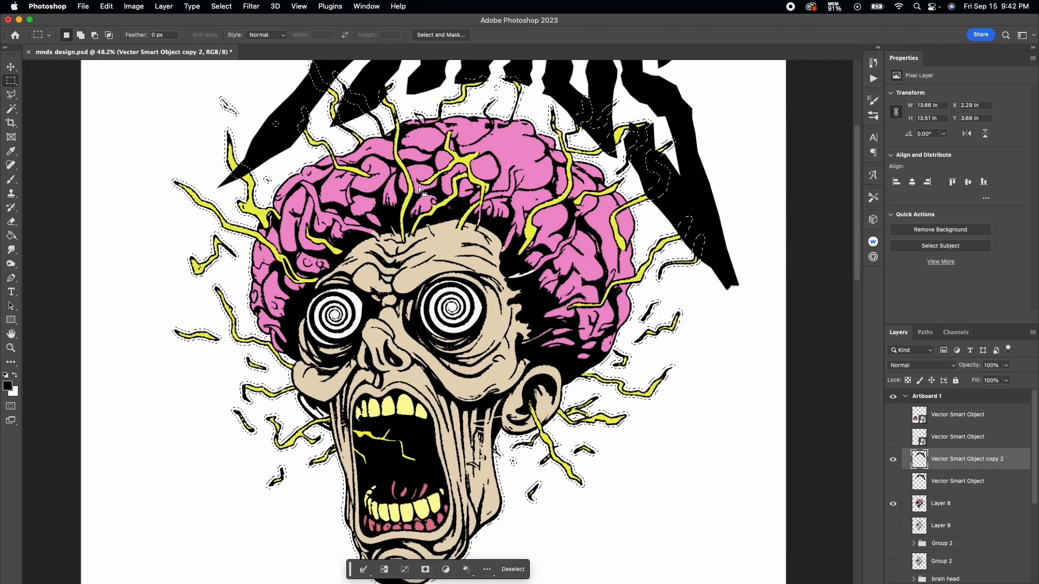
pyautogui.scroll(5, 418, 186)
pyautogui.scroll(5, 418, 186)
pyautogui.click(11, 221)
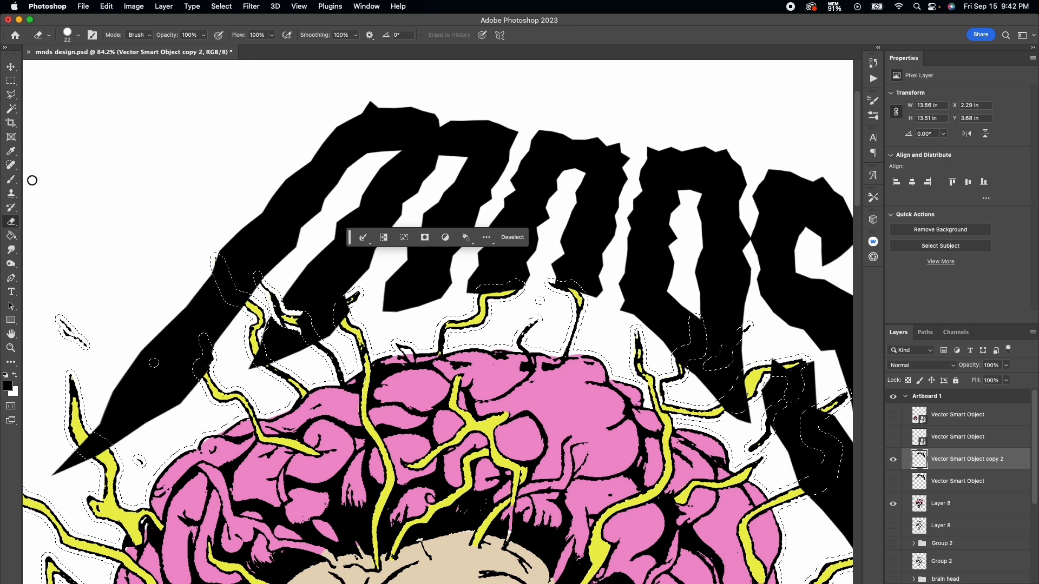
pyautogui.click(78, 36)
pyautogui.moveTo(68, 70); pyautogui.dragTo(87, 69)
pyautogui.moveTo(279, 318)
pyautogui.mouseDown()
pyautogui.moveTo(325, 363)
pyautogui.moveTo(244, 302)
pyautogui.mouseUp()
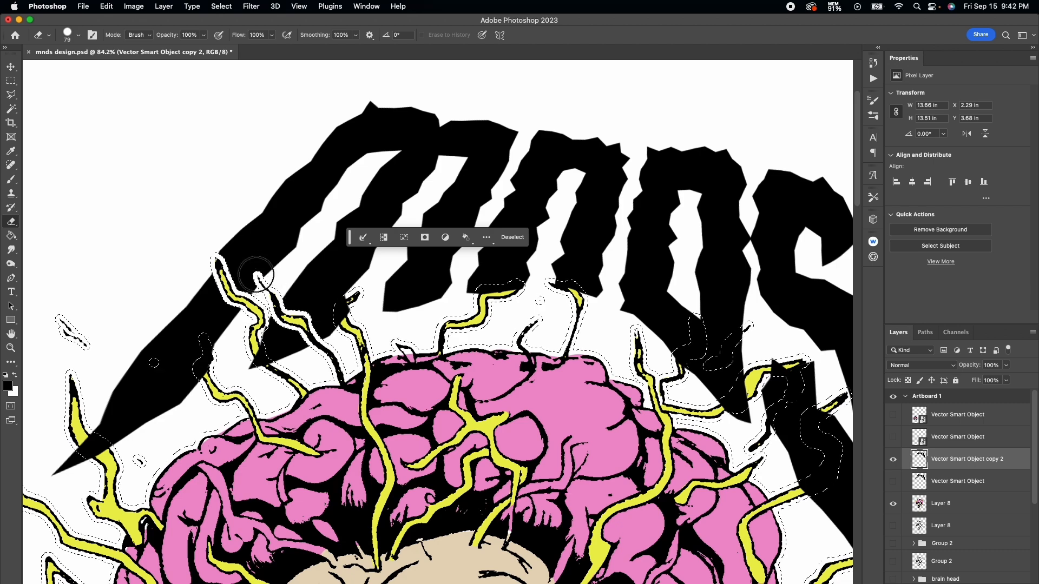
# Erase the D and S inside the selection where the lightning bolts overlap them, and clear the selection.
pyautogui.hscroll(5, 200, 379)
pyautogui.scroll(-2, 200, 378)
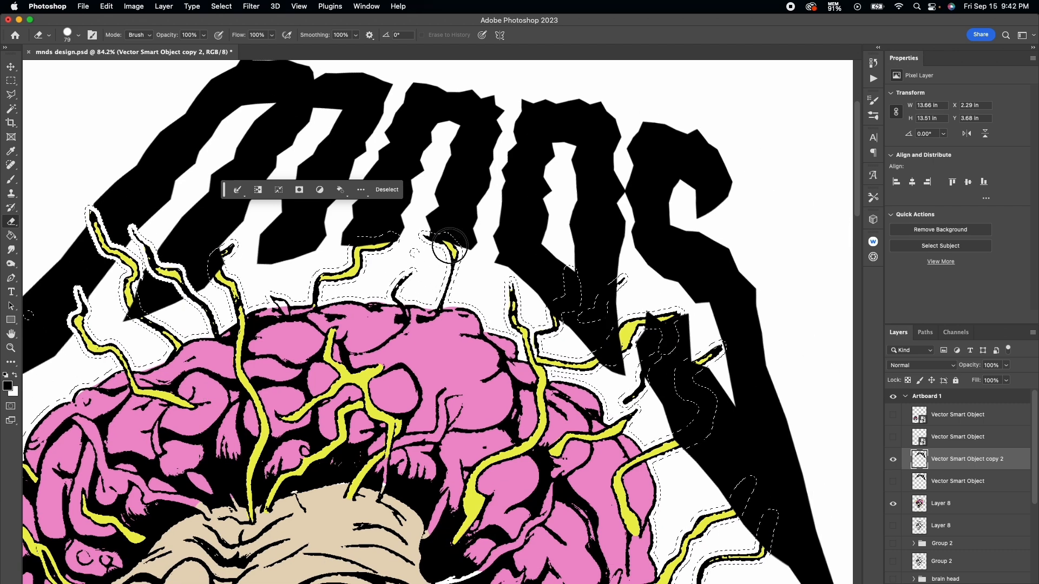
pyautogui.hscroll(5, 433, 233)
pyautogui.scroll(-2, 433, 233)
pyautogui.moveTo(413, 262); pyautogui.dragTo(459, 298)
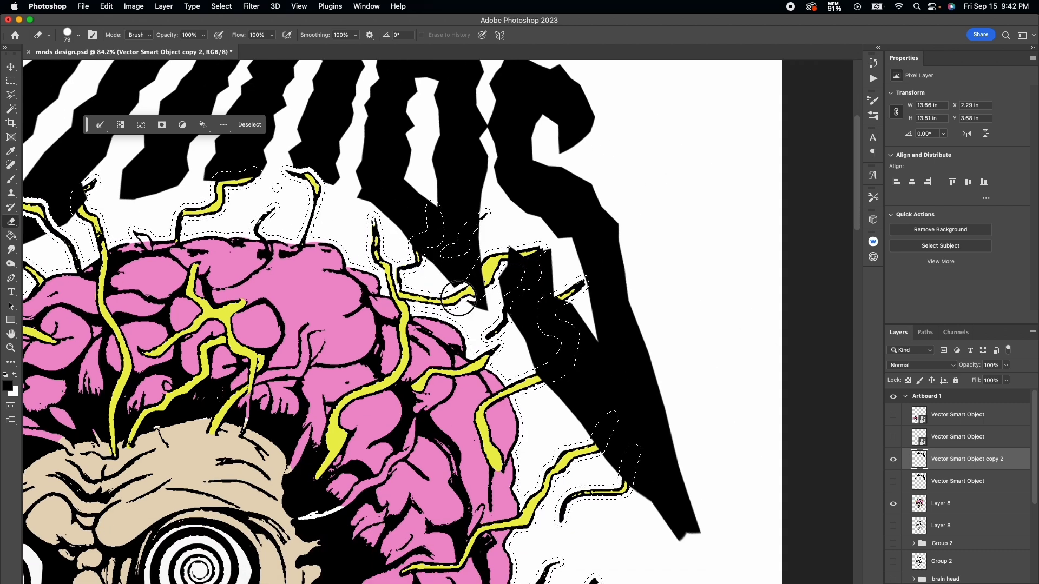
pyautogui.moveTo(545, 237); pyautogui.dragTo(523, 274)
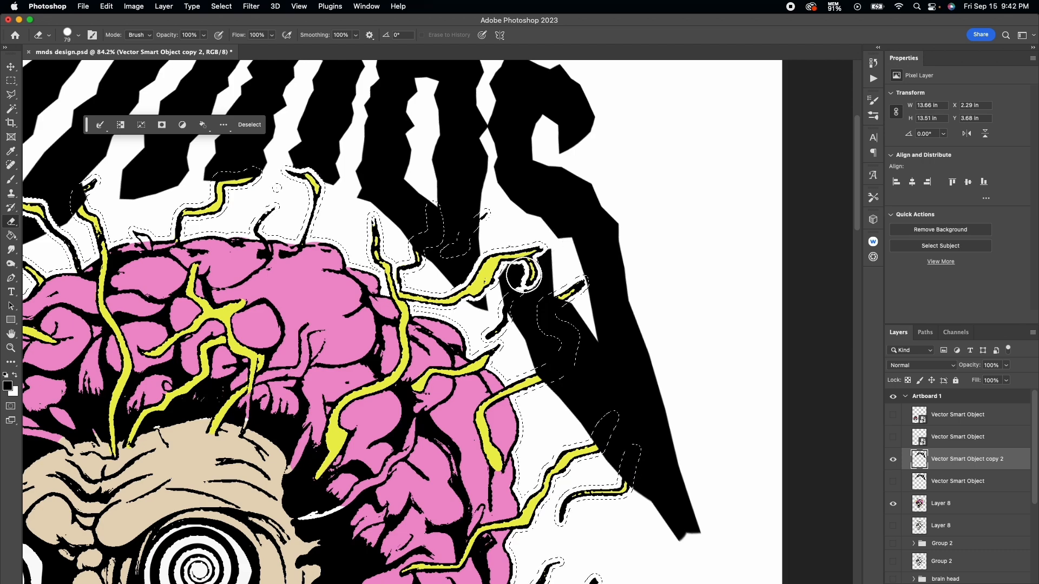
pyautogui.moveTo(636, 486); pyautogui.dragTo(643, 440)
pyautogui.scroll(-5, 649, 427)
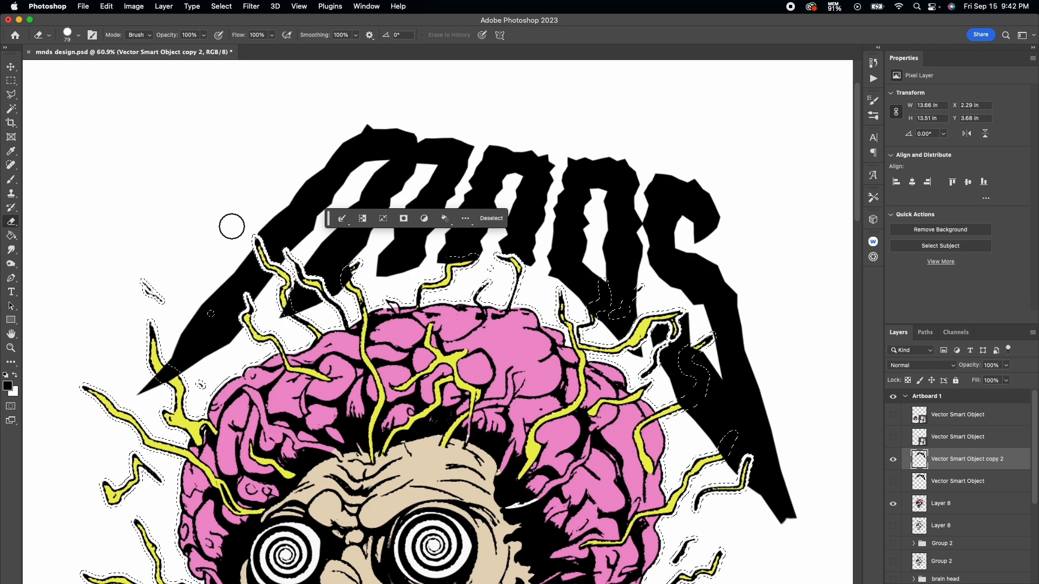
pyautogui.press('m')
pyautogui.press('super+d')
pyautogui.scroll(-3, 197, 171)
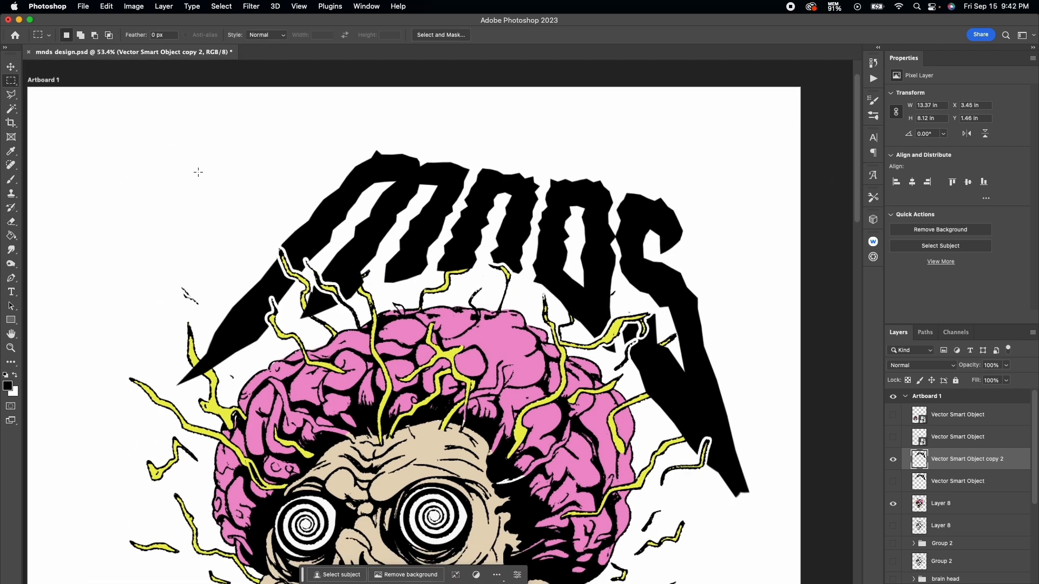
pyautogui.scroll(-4, 198, 172)
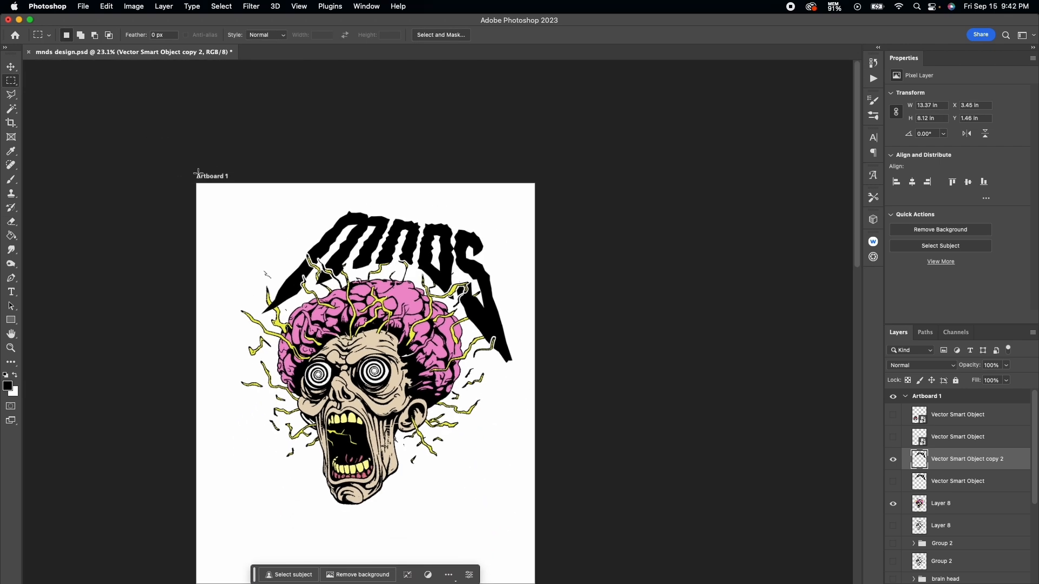
pyautogui.scroll(2, 307, 258)
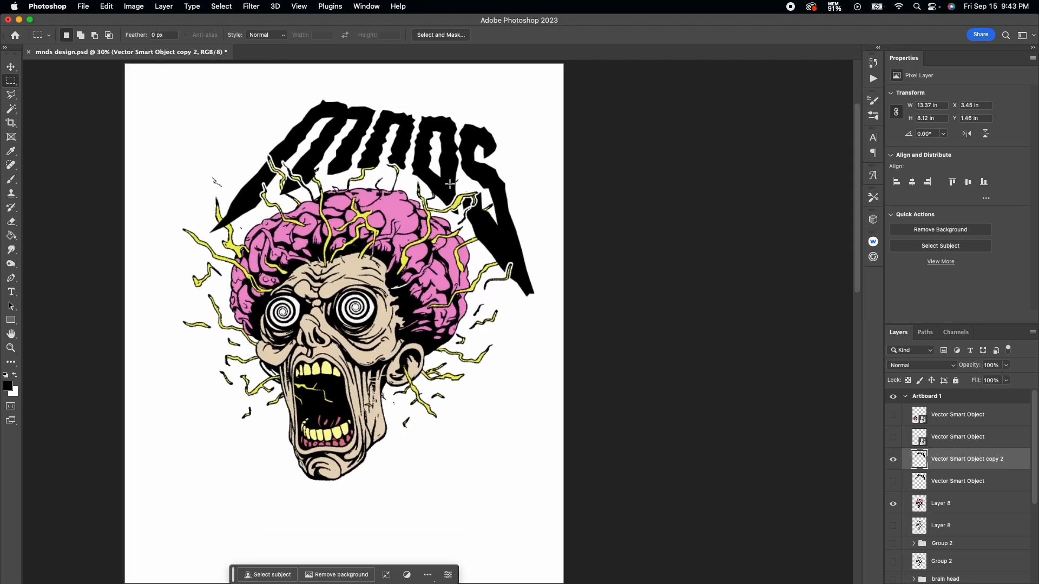
# Enable a Color Overlay on the cut-out MNDS lettering and open the overlay colour for editing.
pyautogui.click(16, 65)
pyautogui.click(278, 124)
pyautogui.click(400, 127)
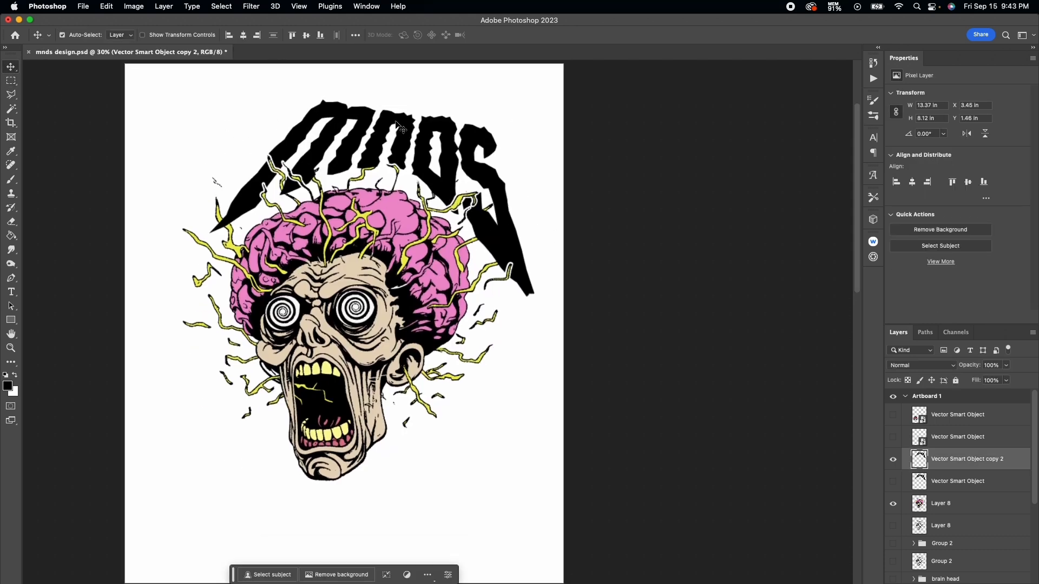
pyautogui.press('space')
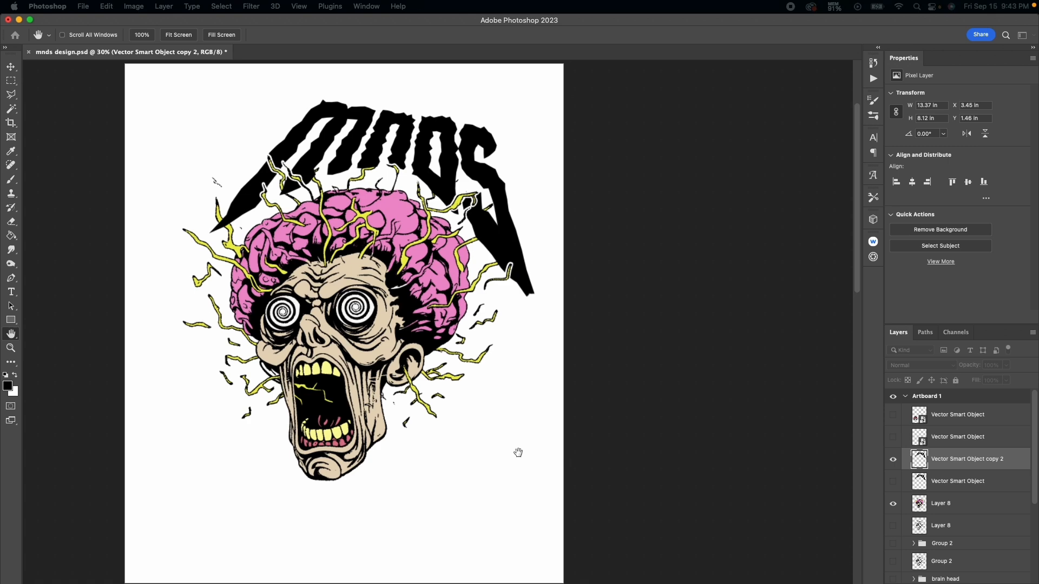
pyautogui.moveTo(650, 200); pyautogui.dragTo(384, 288)
pyautogui.scroll(-3, 282, 366)
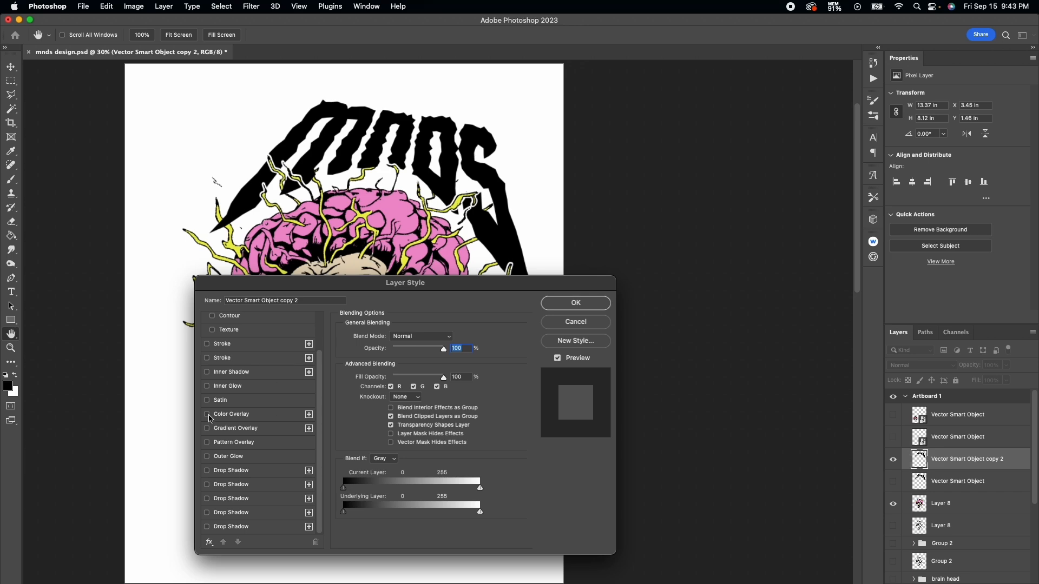
pyautogui.click(207, 415)
pyautogui.click(238, 415)
pyautogui.click(448, 347)
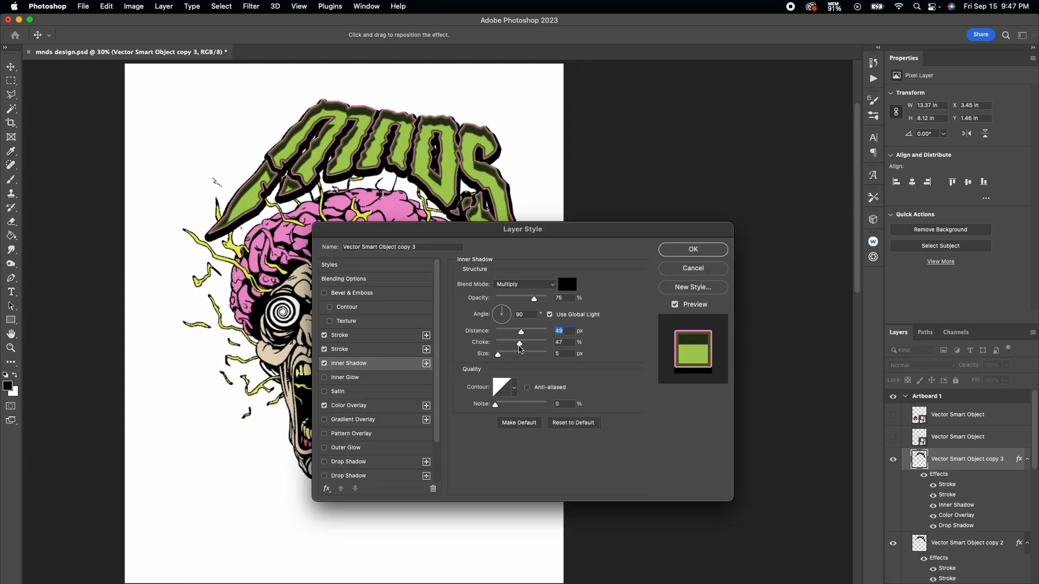
# Adjust the Inner Shadow on the topmost MNDS lettering copy to a softer, wider edge and apply the layer style.
pyautogui.moveTo(520, 345)
pyautogui.mouseDown()
pyautogui.moveTo(495, 343)
pyautogui.moveTo(506, 356)
pyautogui.mouseUp()
pyautogui.click(685, 249)
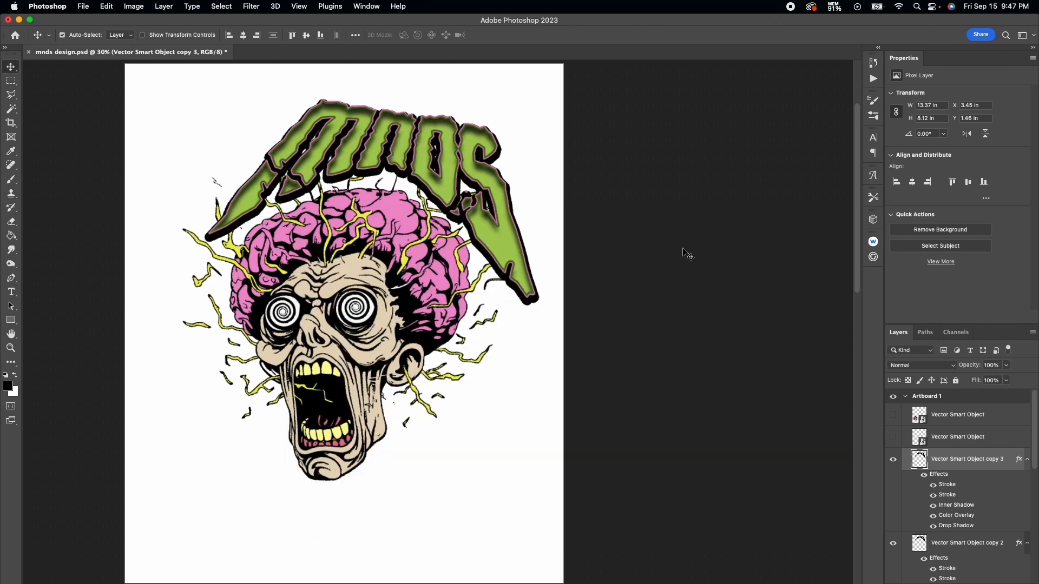
# Apply a Filter Gallery stack of Stamp, Torn Edges, Grain and Photocopy to the rasterized MNDS copy, with Stamp balance 27 and smoothness 3.
pyautogui.click(252, 6)
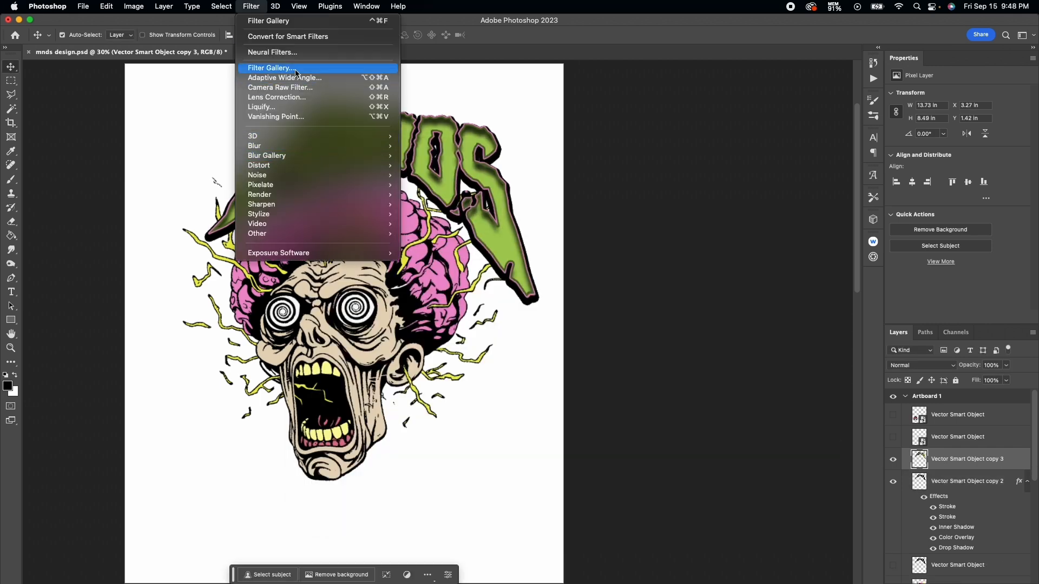
pyautogui.click(325, 70)
pyautogui.click(120, 479)
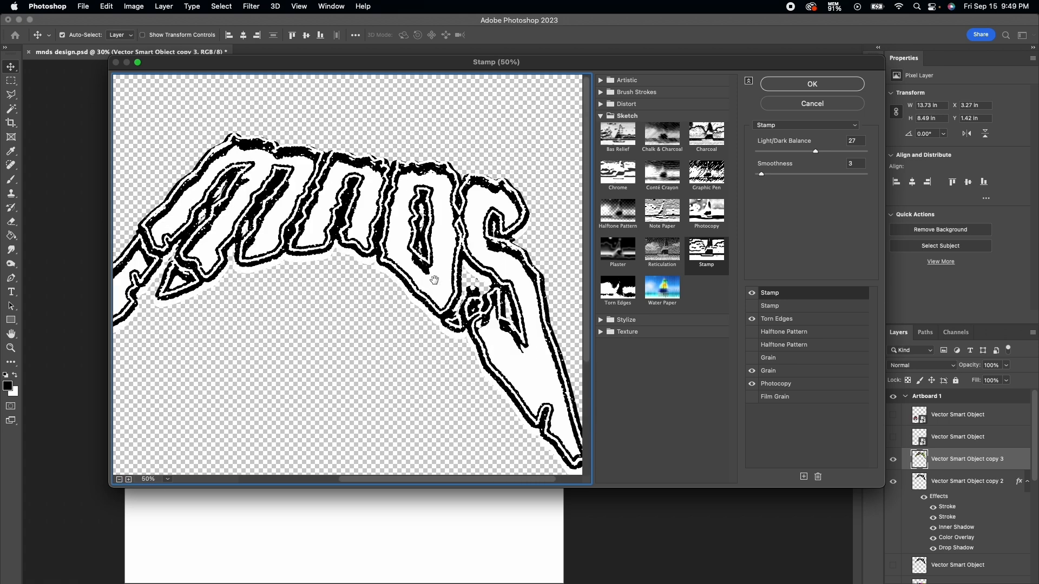
pyautogui.hscroll(-5, 434, 279)
pyautogui.click(812, 83)
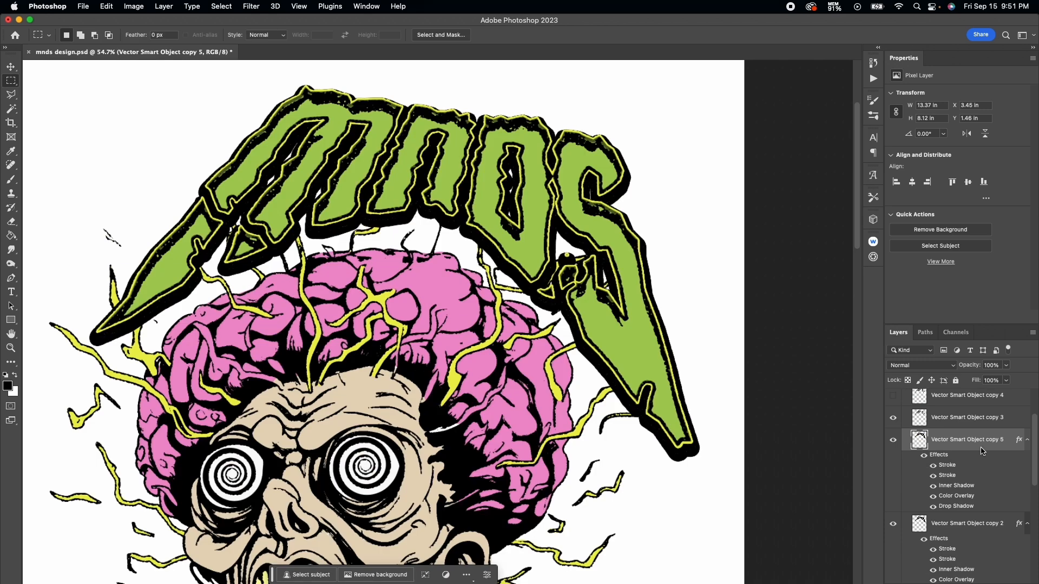
# Rasterize the layer style of Vector Smart Object copy 5 and hide the styled Vector Smart Object copy 2 beneath it.
pyautogui.rightClick(981, 450)
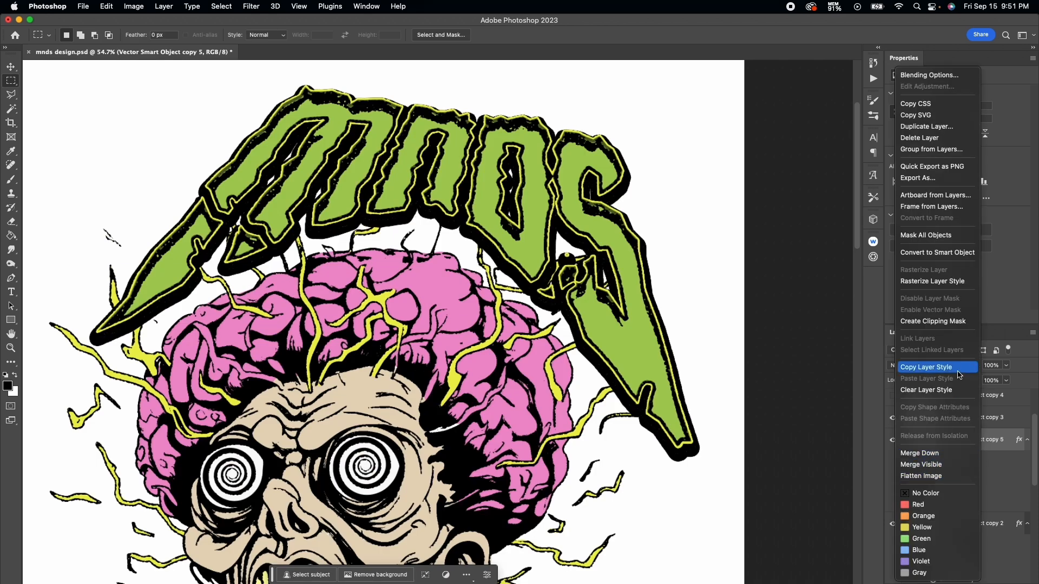
pyautogui.click(932, 281)
pyautogui.scroll(-1, 914, 479)
pyautogui.click(893, 445)
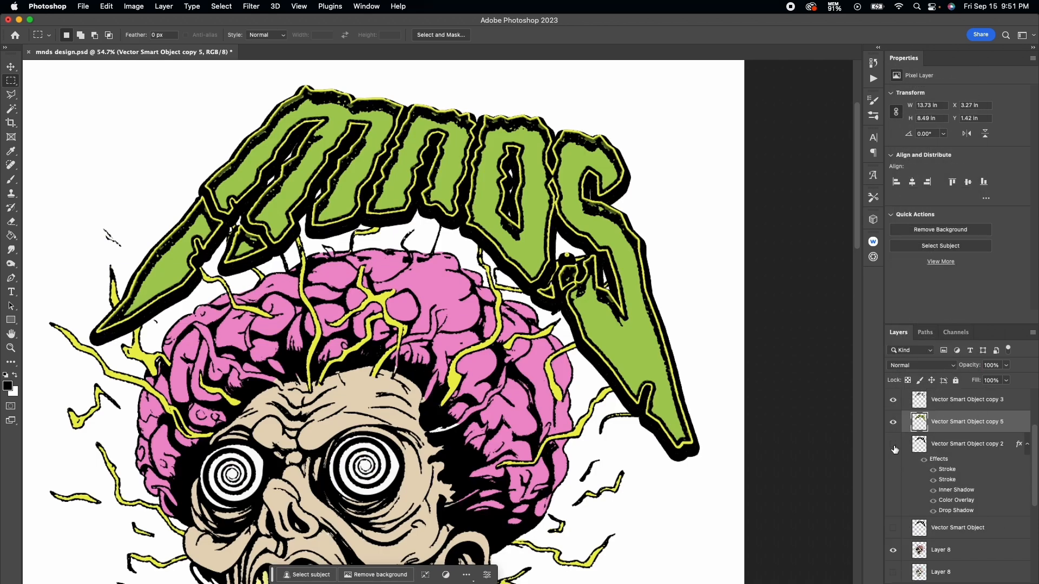
# Load the head layer's outline as a selection and erase the M on Vector Smart Object copy 5 where the lightning crosses it.
pyautogui.keyDown('super'); pyautogui.click(921, 550); pyautogui.keyUp('super')
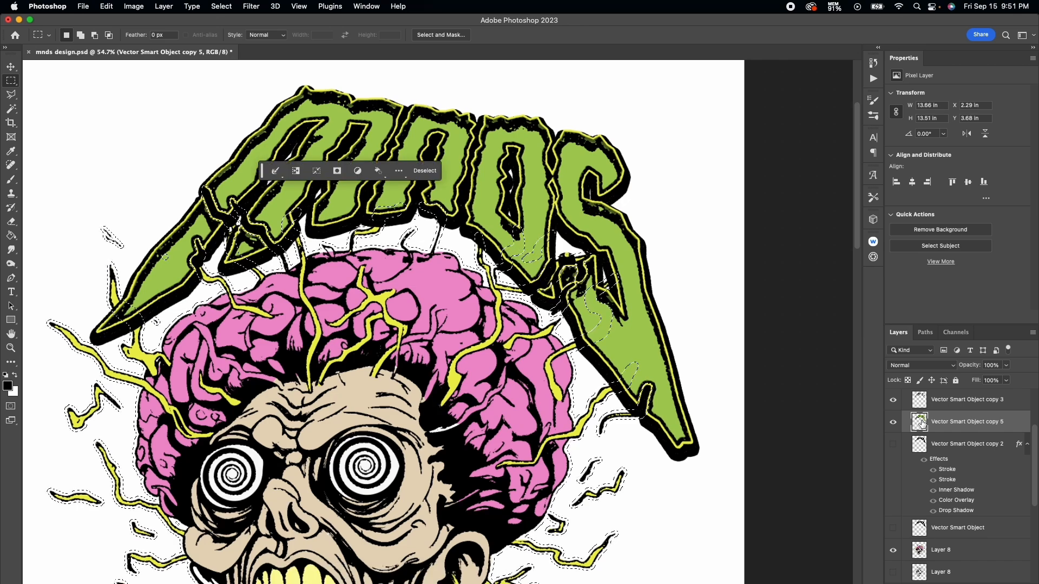
pyautogui.click(11, 222)
pyautogui.scroll(5, 228, 109)
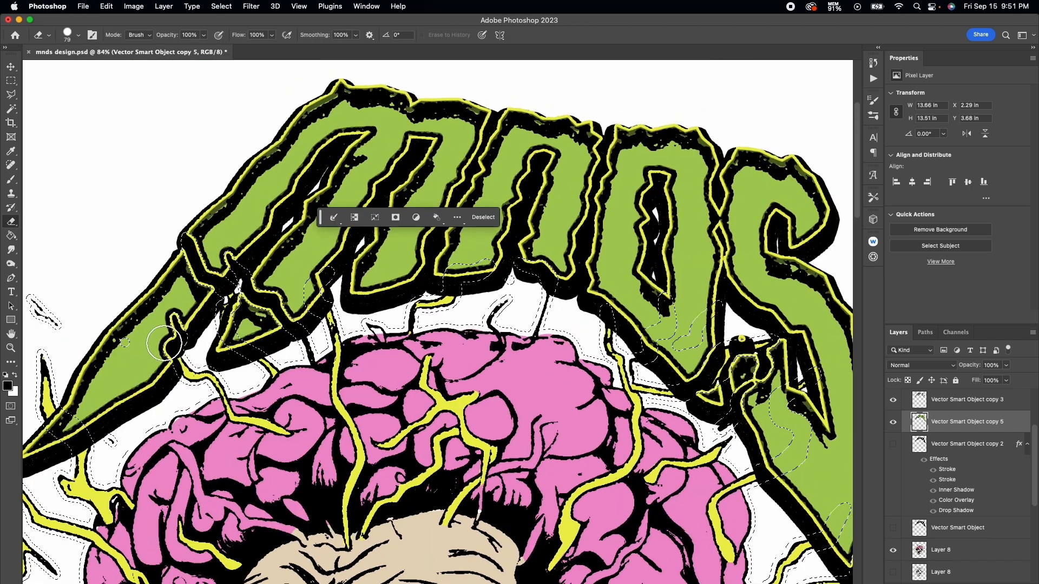
pyautogui.moveTo(186, 237); pyautogui.dragTo(218, 283)
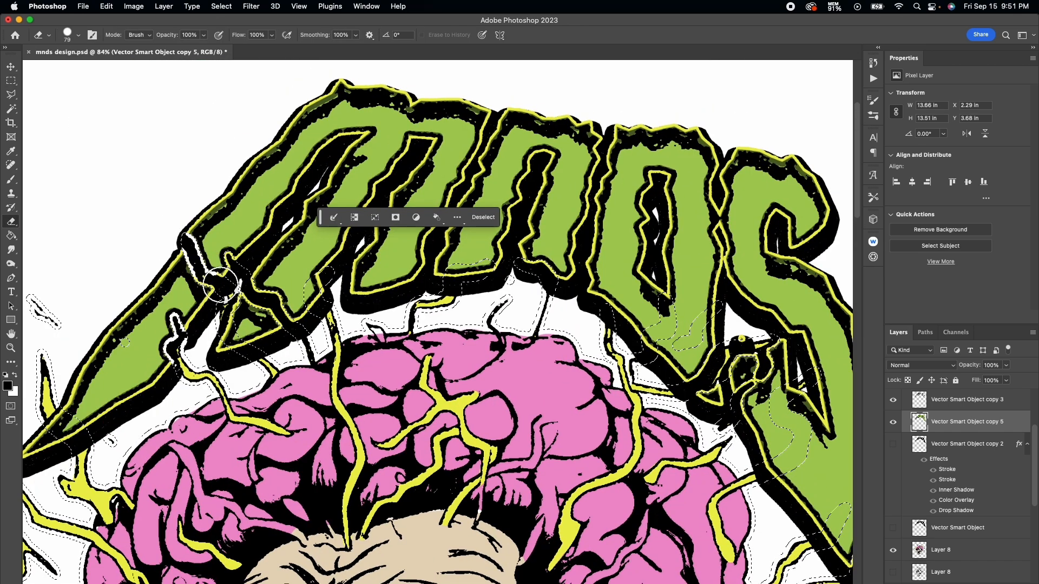
pyautogui.moveTo(232, 332)
pyautogui.mouseDown()
pyautogui.moveTo(229, 280)
pyautogui.moveTo(179, 230)
pyautogui.moveTo(230, 262)
pyautogui.moveTo(286, 322)
pyautogui.mouseUp()
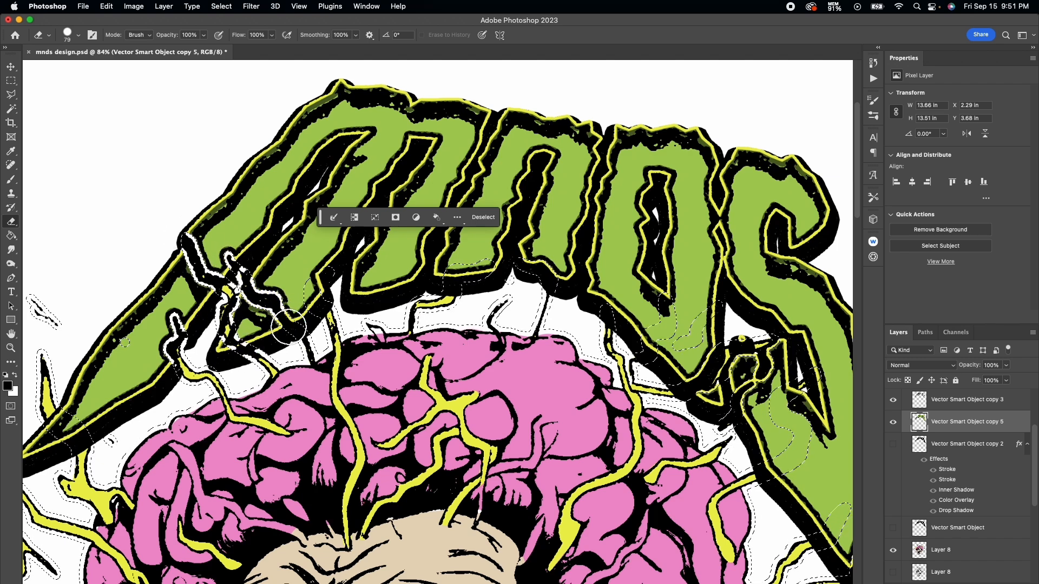
# Erase the green lettering inside the selection where lightning overlaps the junction of the D and S.
pyautogui.hscroll(10, 412, 341)
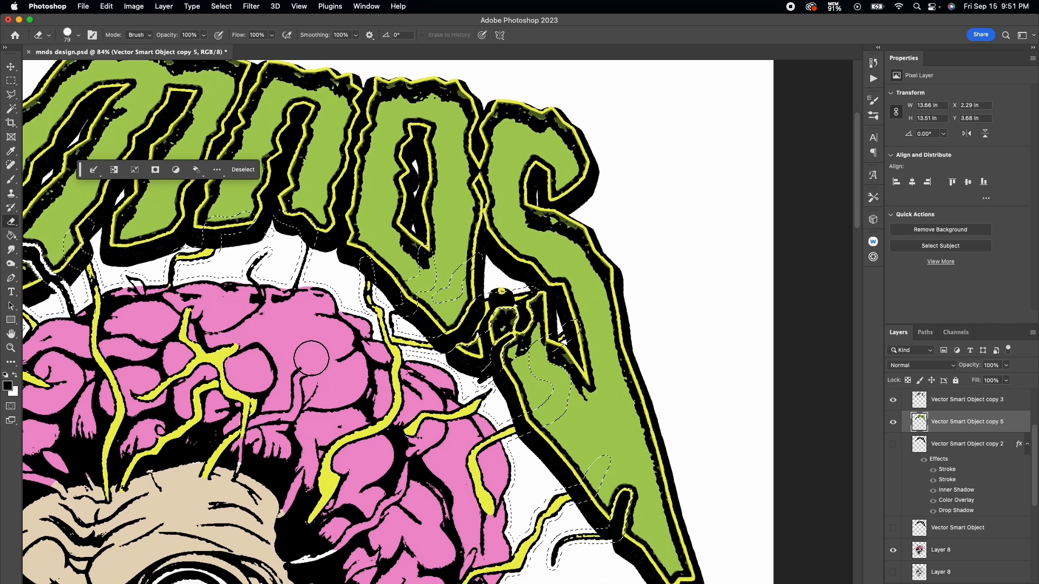
pyautogui.moveTo(527, 311); pyautogui.dragTo(471, 393)
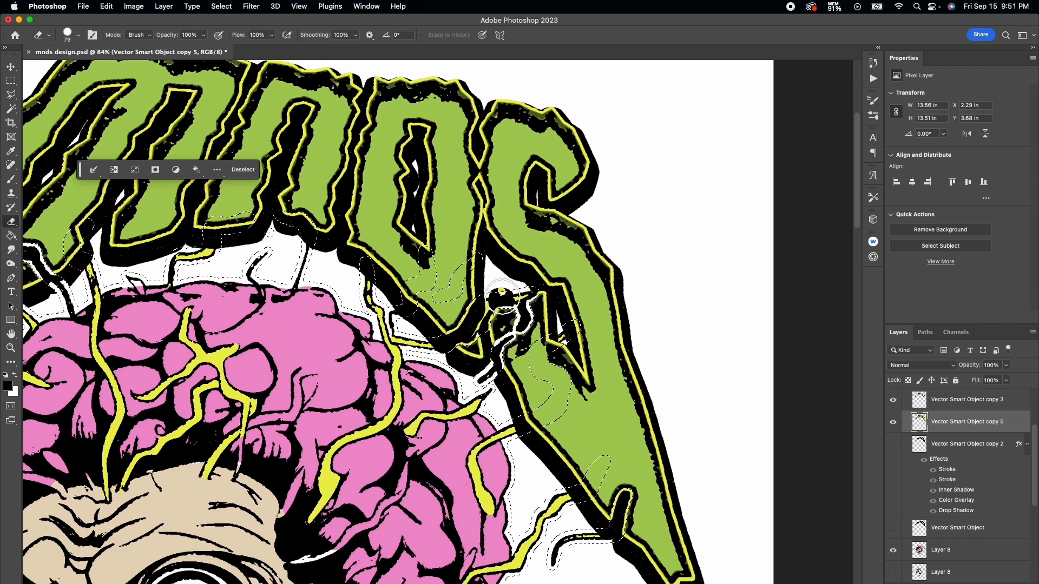
pyautogui.scroll(-7, 411, 354)
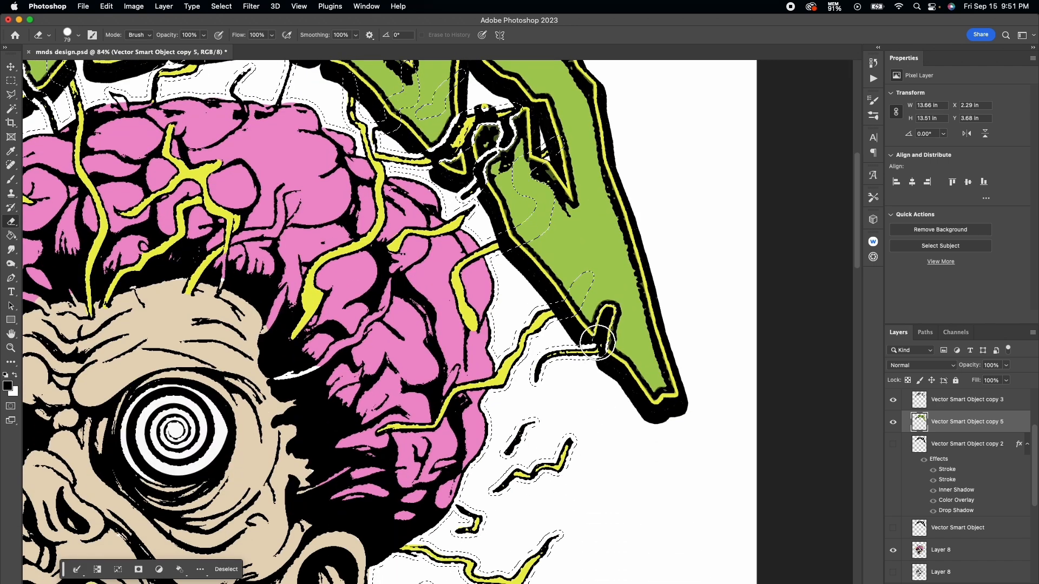
# On Vector Smart Object copy 3, erase the black texture where lightning overlaps the S's long tail and its junction with the D.
pyautogui.scroll(1, 983, 418)
pyautogui.click(974, 430)
pyautogui.moveTo(613, 296); pyautogui.dragTo(586, 366)
pyautogui.scroll(4, 587, 366)
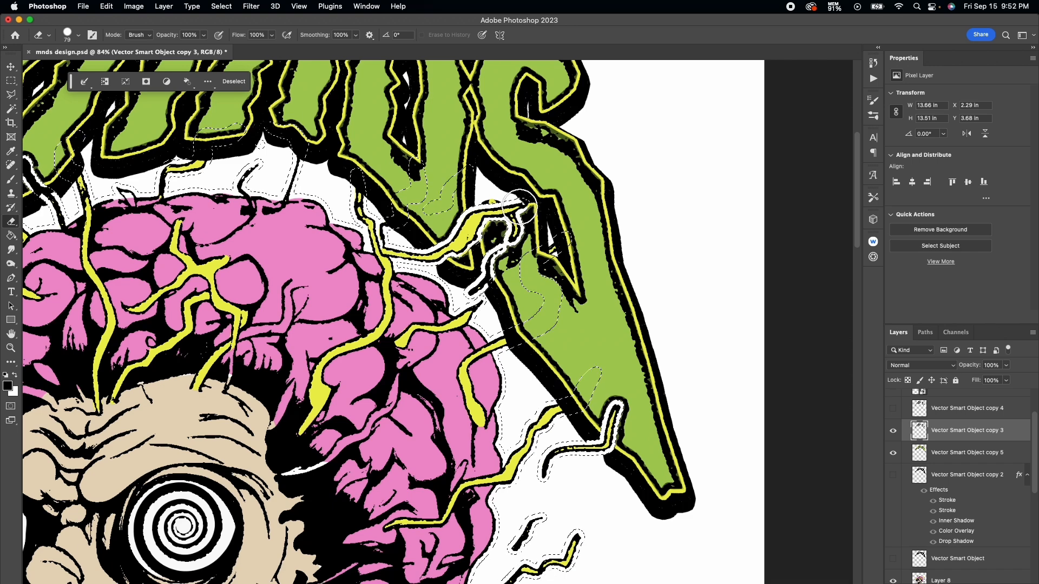
# Erase the texture layer over the lightning bolts crossing the M, and clear the selection.
pyautogui.hscroll(-10, 487, 265)
pyautogui.scroll(5, 487, 265)
pyautogui.hscroll(-5, 512, 192)
pyautogui.scroll(-3, 512, 193)
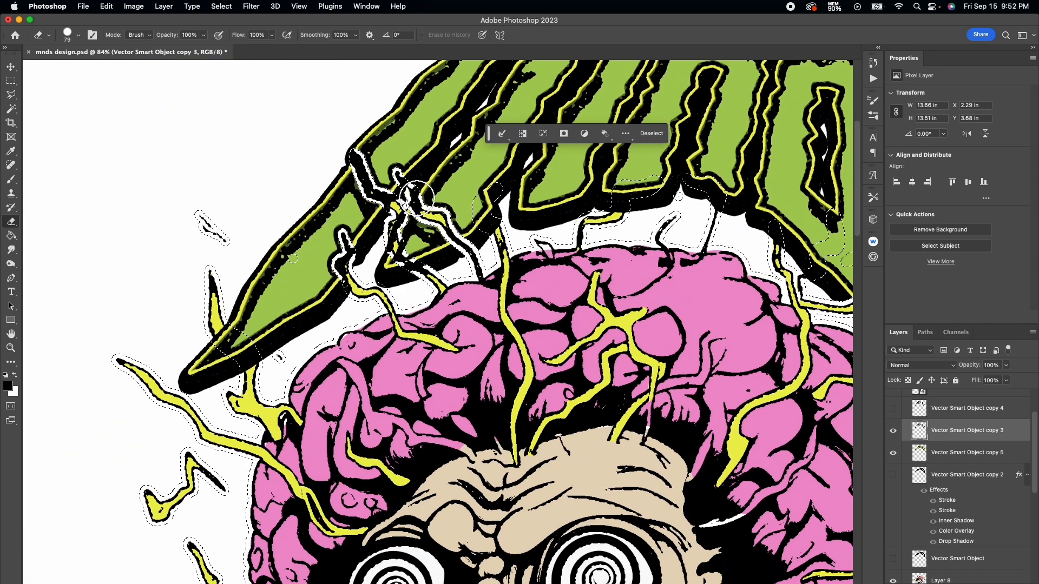
pyautogui.moveTo(399, 173)
pyautogui.mouseDown()
pyautogui.moveTo(361, 153)
pyautogui.moveTo(396, 217)
pyautogui.mouseUp()
pyautogui.moveTo(435, 276)
pyautogui.mouseDown()
pyautogui.moveTo(351, 277)
pyautogui.moveTo(339, 240)
pyautogui.mouseUp()
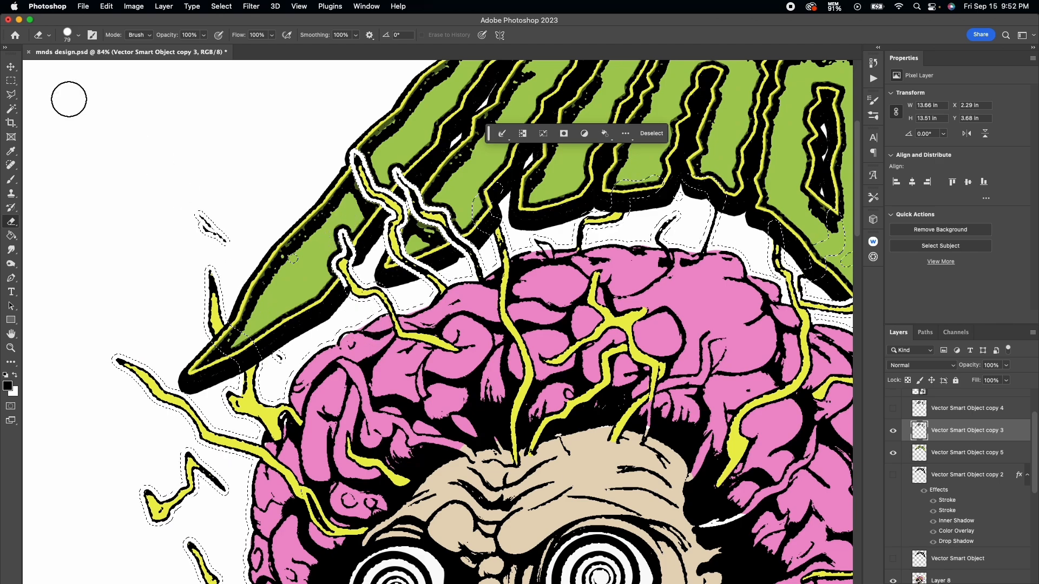
pyautogui.scroll(-5, 129, 142)
pyautogui.press('m')
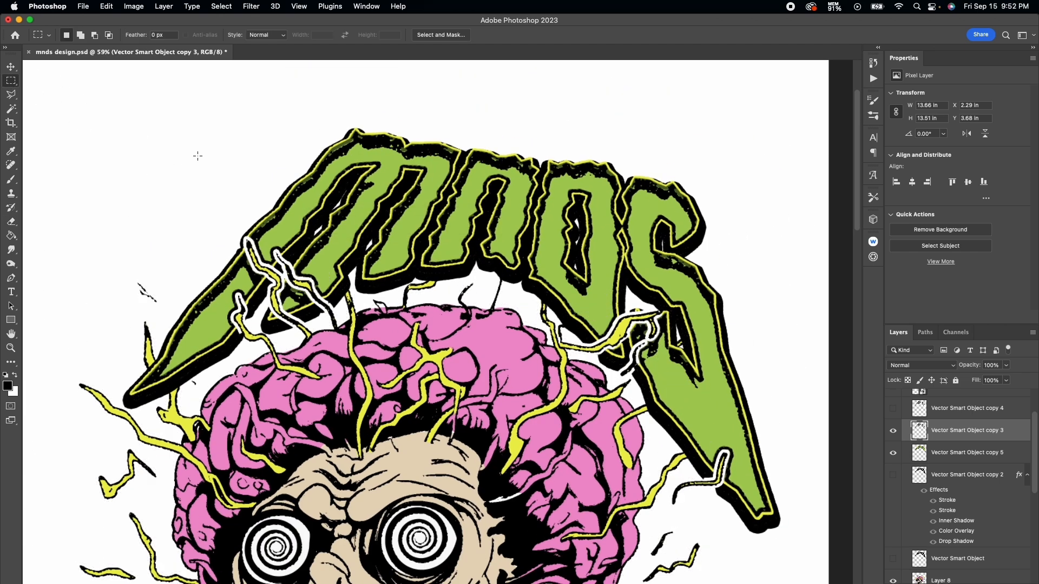
pyautogui.click(198, 155)
pyautogui.scroll(-10, 198, 156)
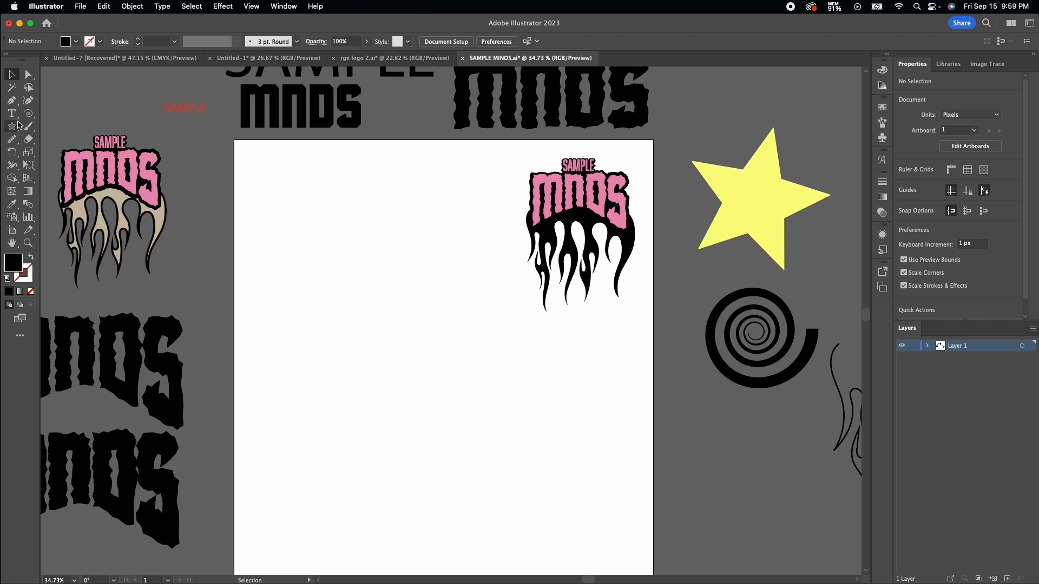
# In Illustrator's SAMPLE MINDS.ai, draw a black polygon on the artboard, give it eight sides and rotate it until its edges sit nearly level.
pyautogui.moveTo(12, 126); pyautogui.dragTo(46, 160)
pyautogui.moveTo(322, 302)
pyautogui.mouseDown()
pyautogui.moveTo(417, 303)
pyautogui.moveTo(396, 293)
pyautogui.mouseUp()
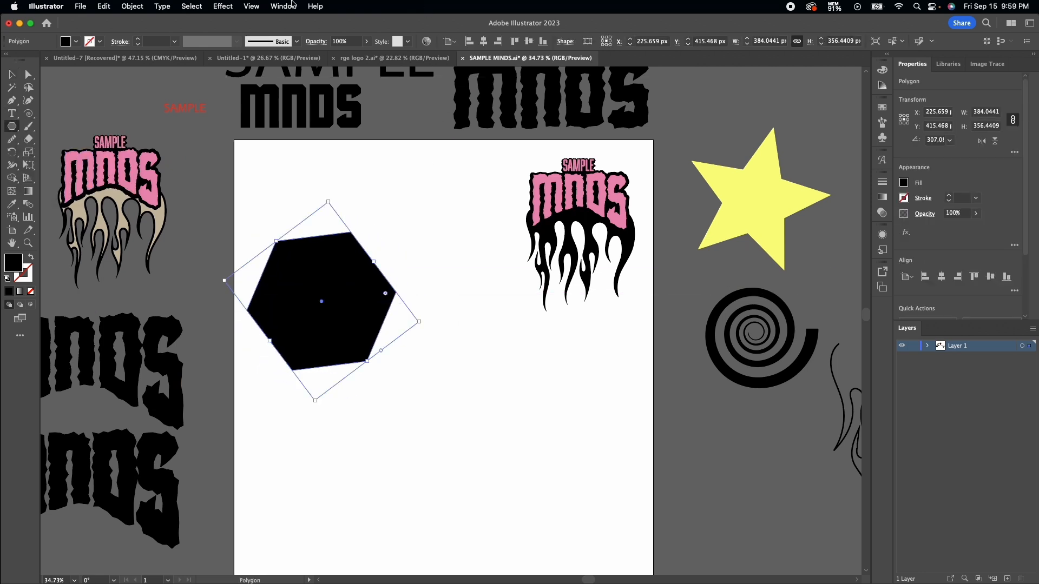
pyautogui.moveTo(381, 351); pyautogui.dragTo(352, 366)
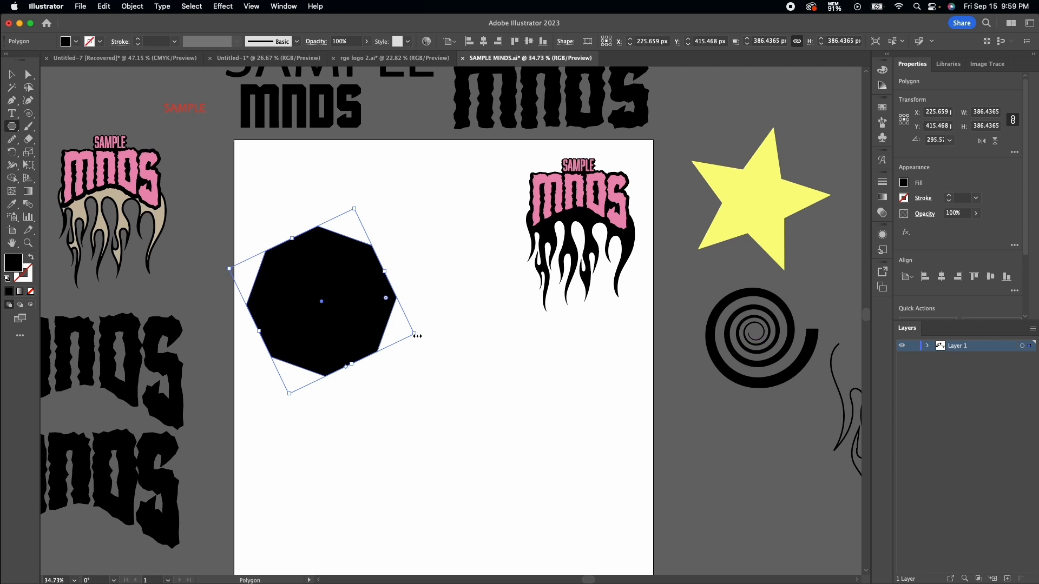
pyautogui.moveTo(419, 334); pyautogui.dragTo(383, 367)
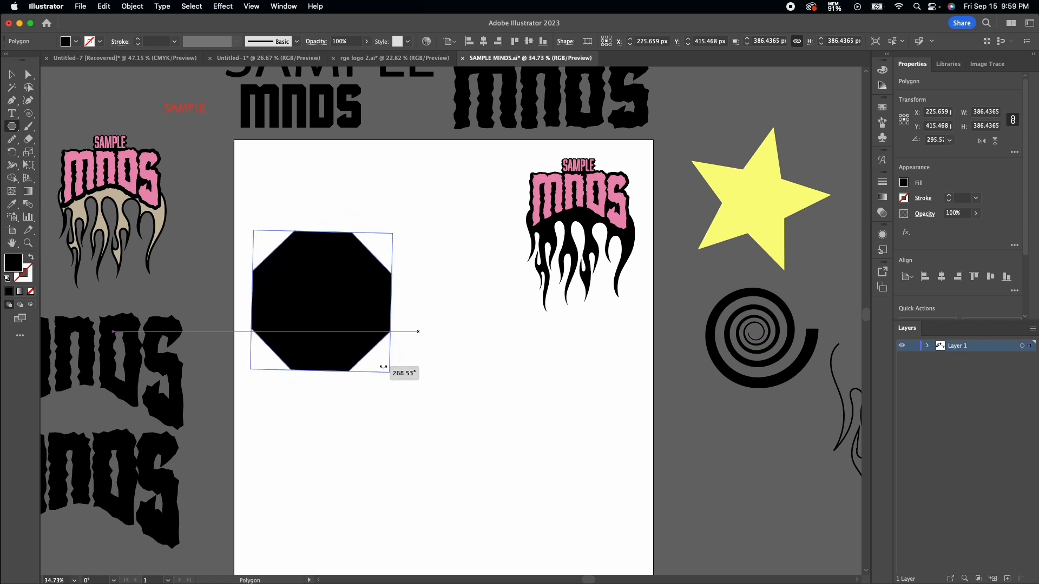
# Apply a Pucker & Bloat effect of -41% to the octagon to make a spiky starburst.
pyautogui.click(222, 6)
pyautogui.moveTo(306, 81)
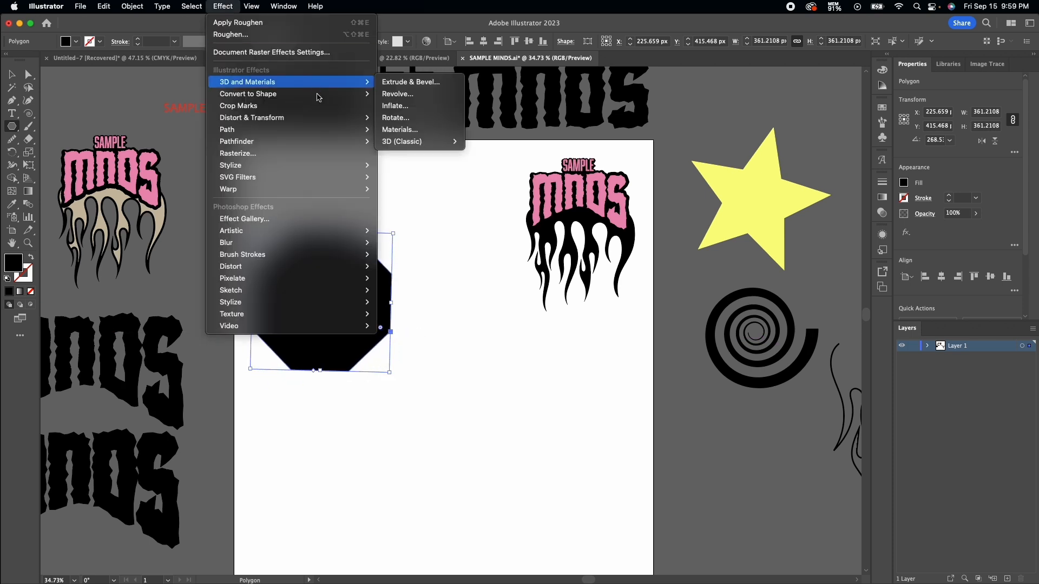
pyautogui.moveTo(303, 117)
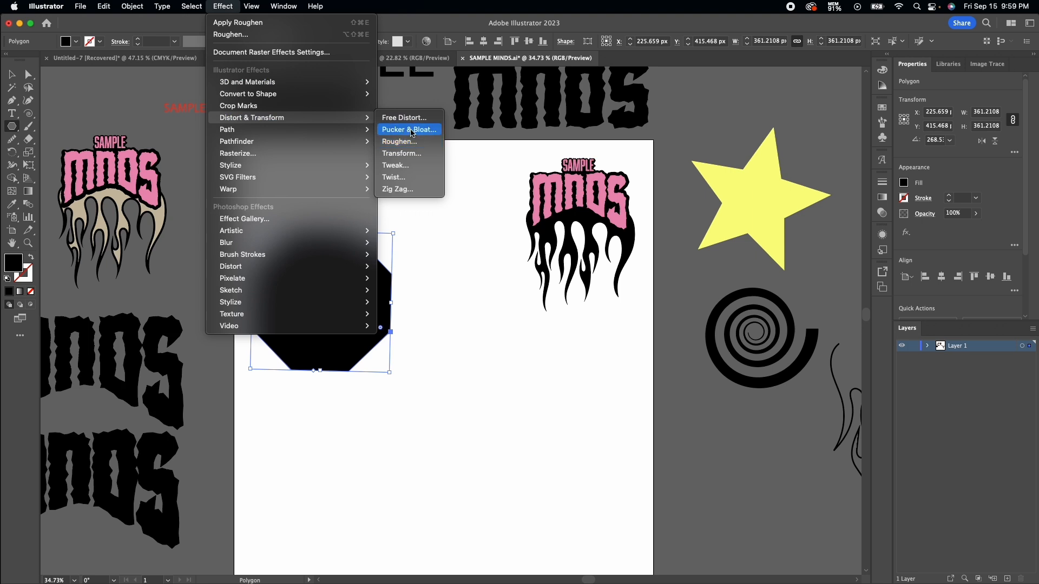
pyautogui.click(410, 130)
pyautogui.moveTo(472, 408); pyautogui.dragTo(479, 408)
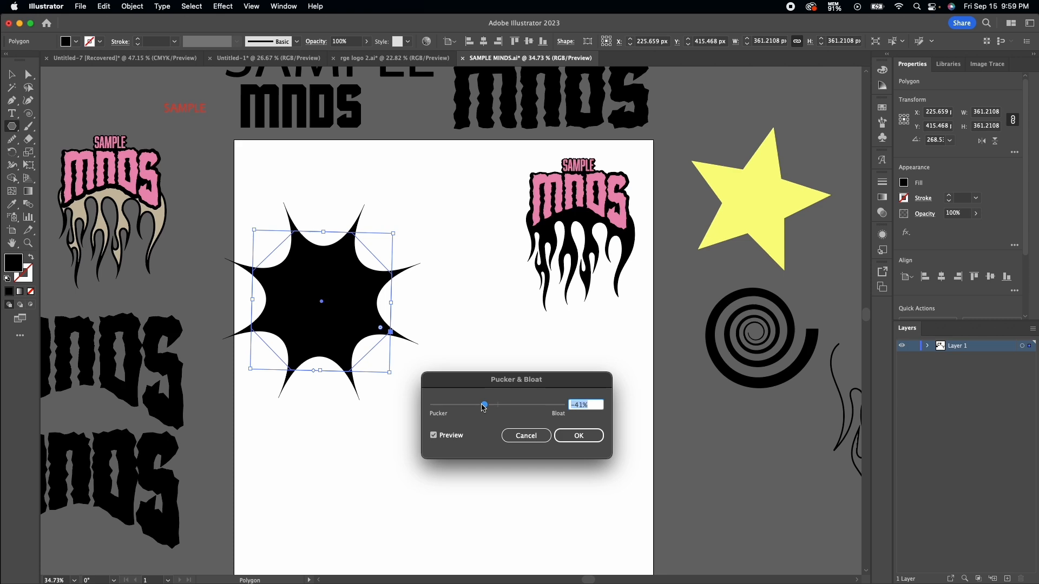
pyautogui.click(575, 438)
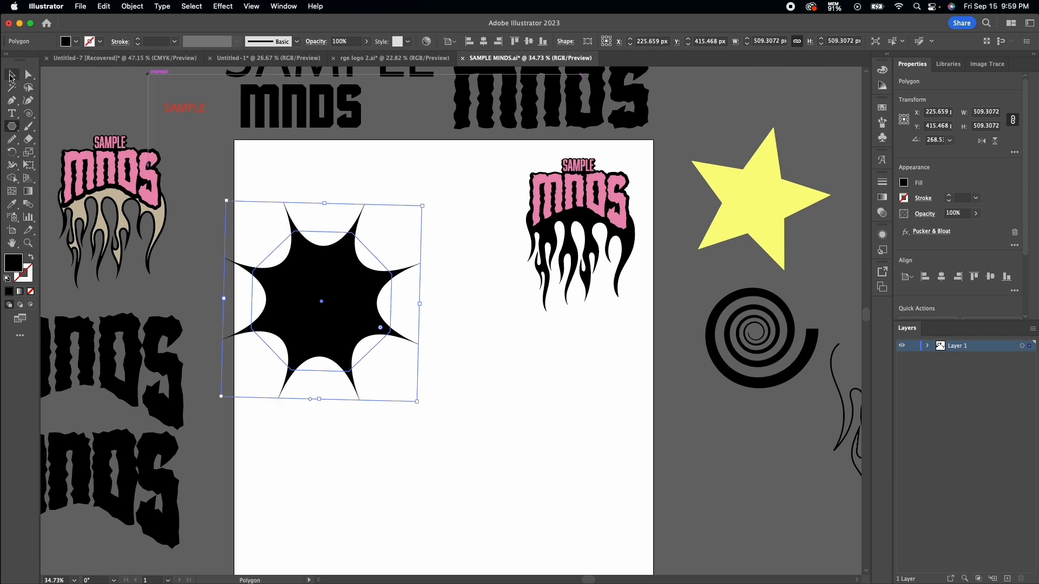
# Move the starburst down and inward to an open area of the artboard.
pyautogui.click(11, 74)
pyautogui.scroll(-5, 262, 235)
pyautogui.moveTo(279, 266); pyautogui.dragTo(306, 315)
pyautogui.scroll(5, 306, 315)
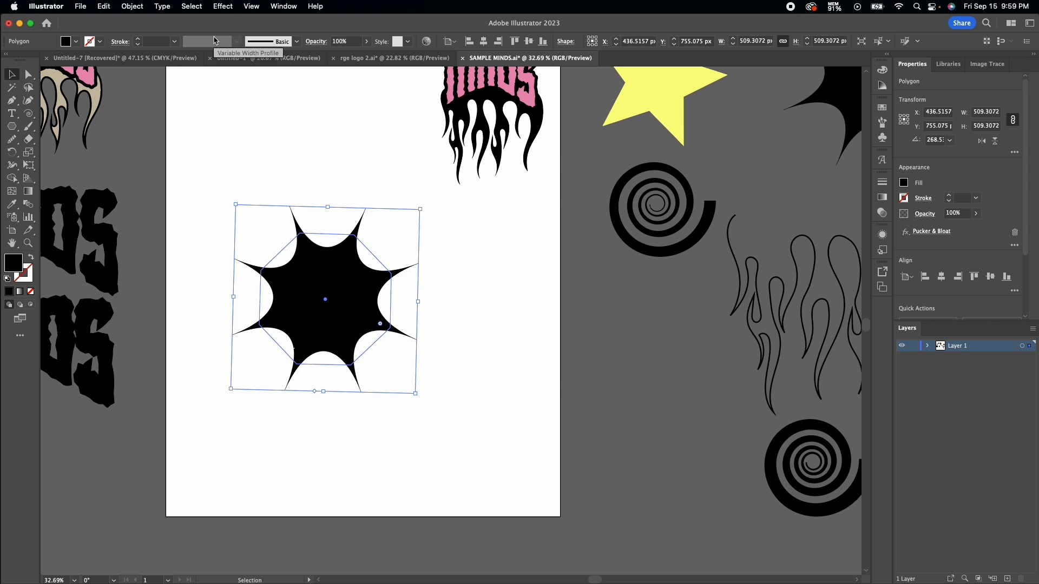
# Expand the starburst's appearance and stretch it horizontally into a wide burst.
pyautogui.click(132, 6)
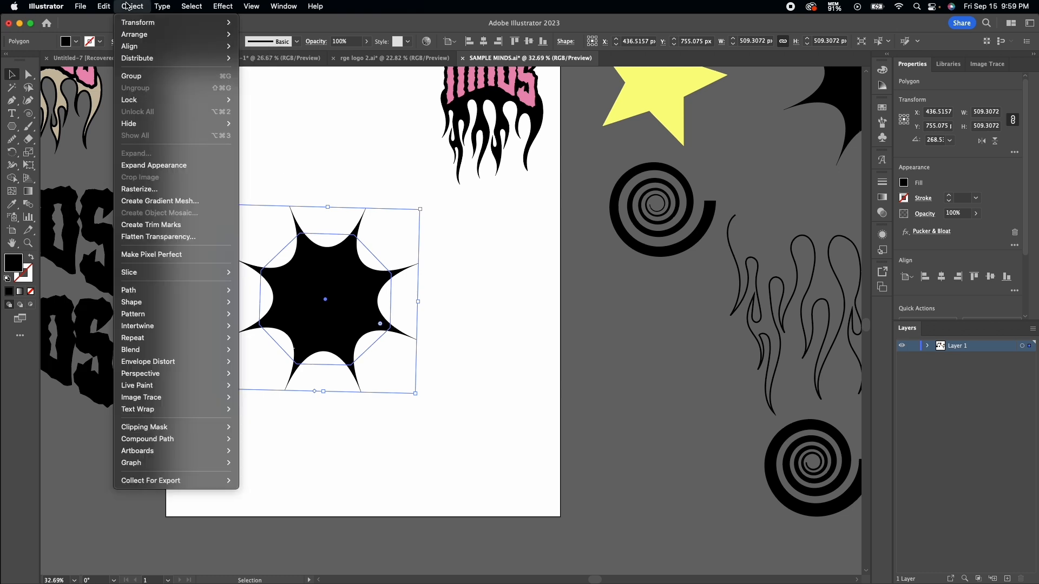
pyautogui.click(162, 165)
pyautogui.moveTo(418, 301); pyautogui.dragTo(534, 300)
pyautogui.click(545, 318)
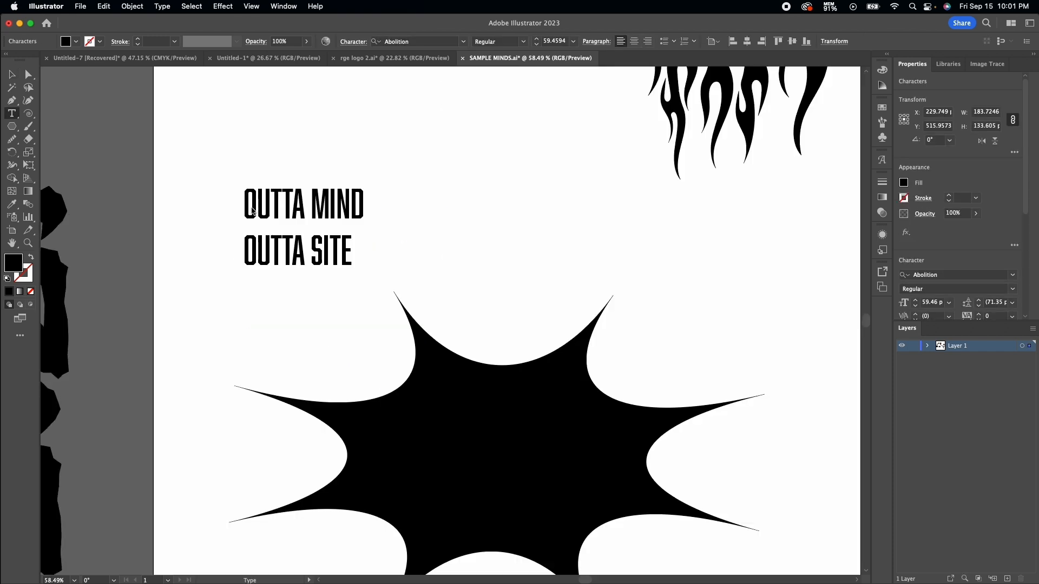
# Center-align the two-line OUTTA MIND / OUTTA SITE text and tighten its leading to 55 pt.
pyautogui.moveTo(245, 187); pyautogui.dragTo(359, 275)
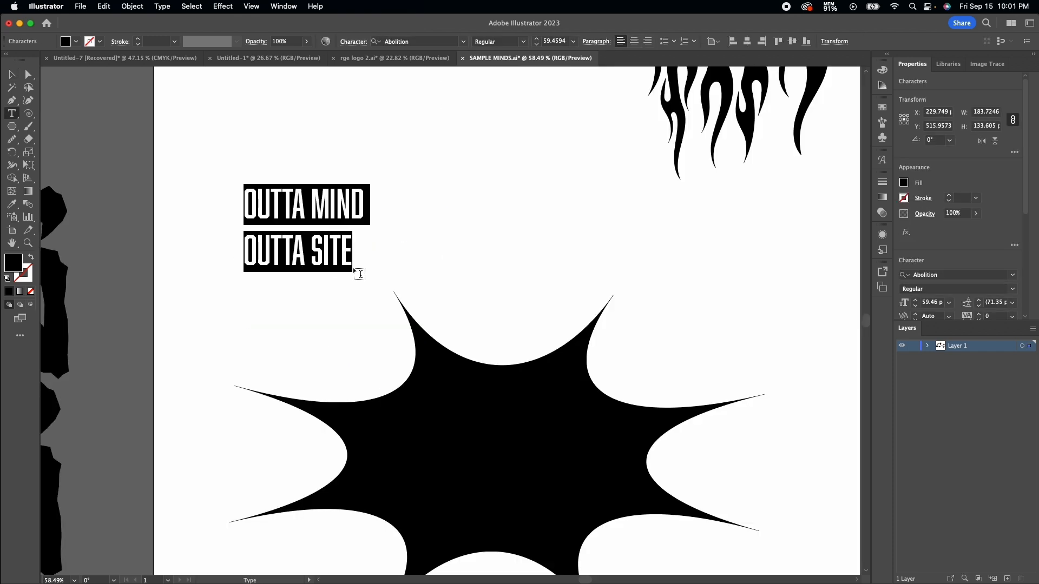
pyautogui.scroll(-4, 917, 241)
pyautogui.click(922, 180)
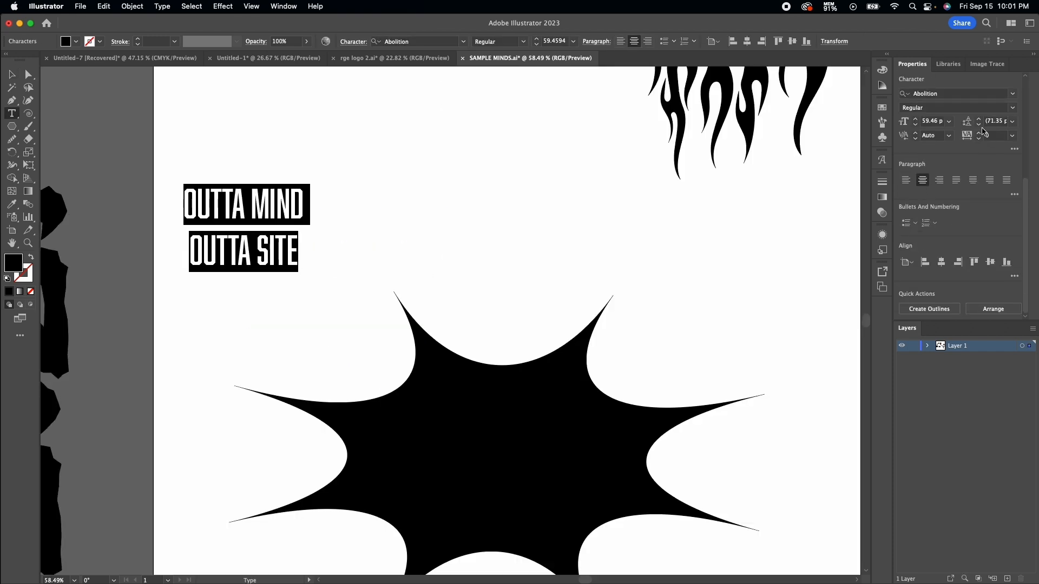
pyautogui.click(979, 124)
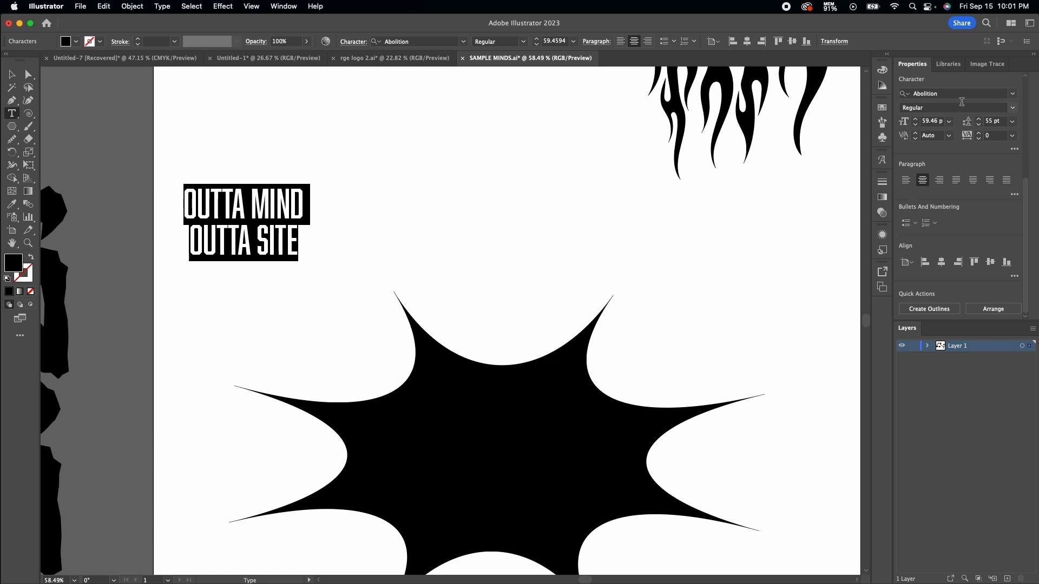
# Change the font of the two-line slogan to Franklin Gothic Condensed.
pyautogui.click(985, 94)
pyautogui.write('fran')
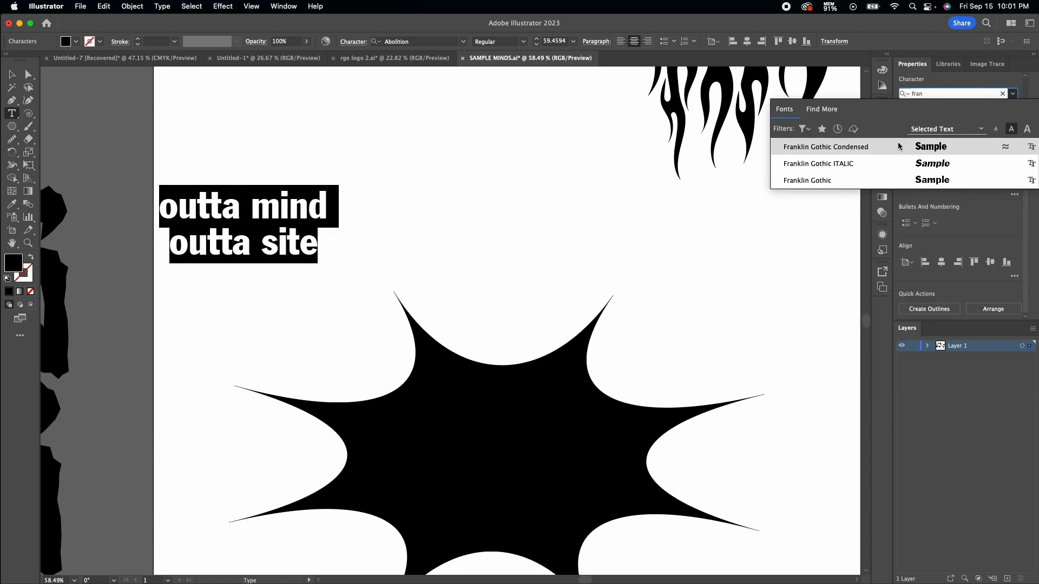
pyautogui.click(898, 146)
pyautogui.scroll(3, 967, 218)
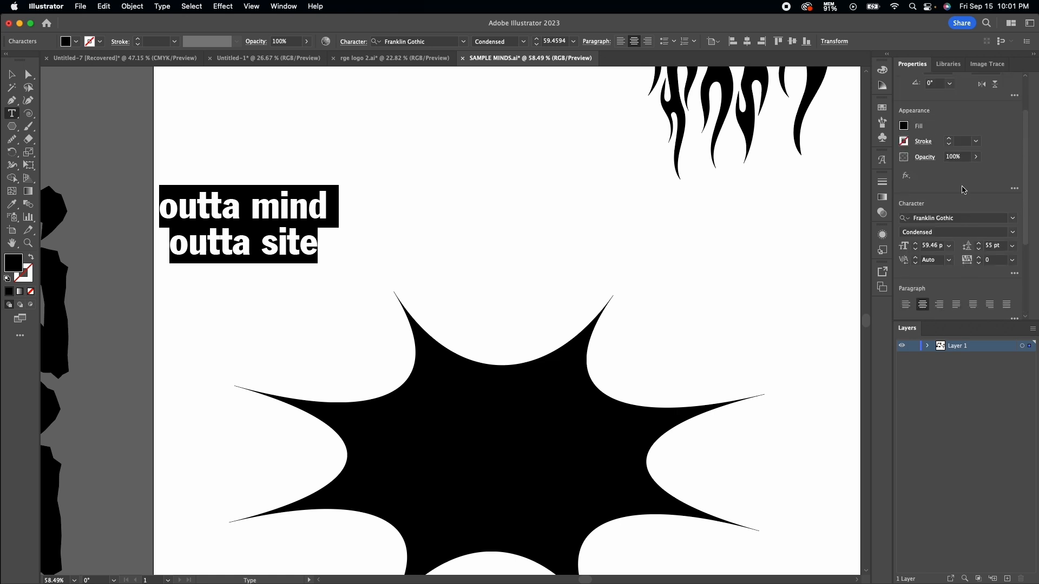
pyautogui.scroll(-3, 967, 196)
# Select the slogan's first line, "outta mind", for editing.
pyautogui.doubleClick(274, 218)
pyautogui.click(169, 210)
pyautogui.moveTo(161, 209); pyautogui.dragTo(327, 206)
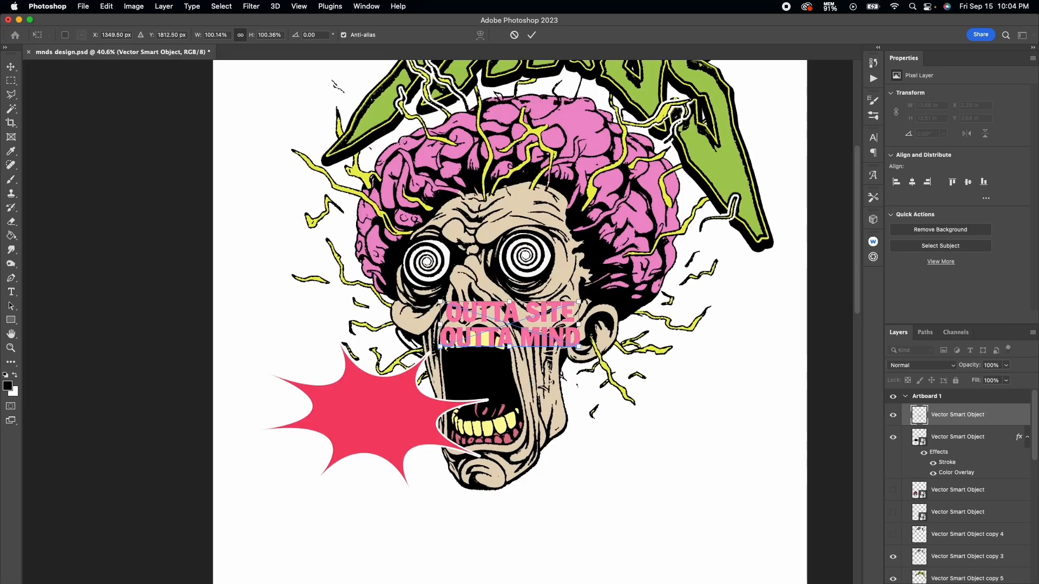
# In Photoshop's mnds design.psd, place the OUTTA SITE OUTTA MIND text over the red burst beside the mouth, rotated 11.37°.
pyautogui.moveTo(563, 316); pyautogui.dragTo(439, 421)
pyautogui.press('Return')
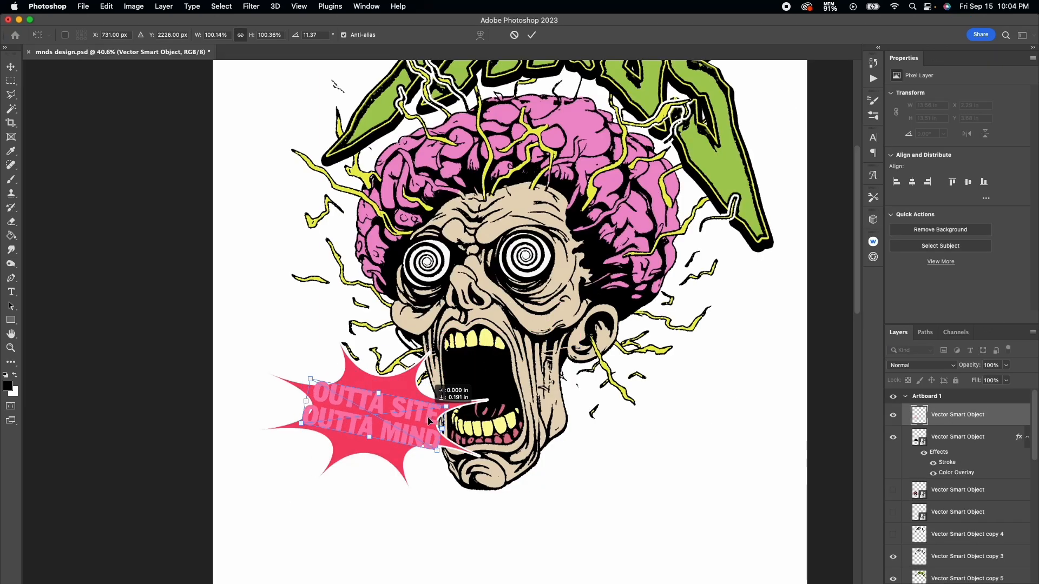
pyautogui.press('h')
# Add a Color Overlay to the OUTTA SITE OUTTA MIND text in green #a7cc56, sampled from the MNDS lettering.
pyautogui.doubleClick(1003, 415)
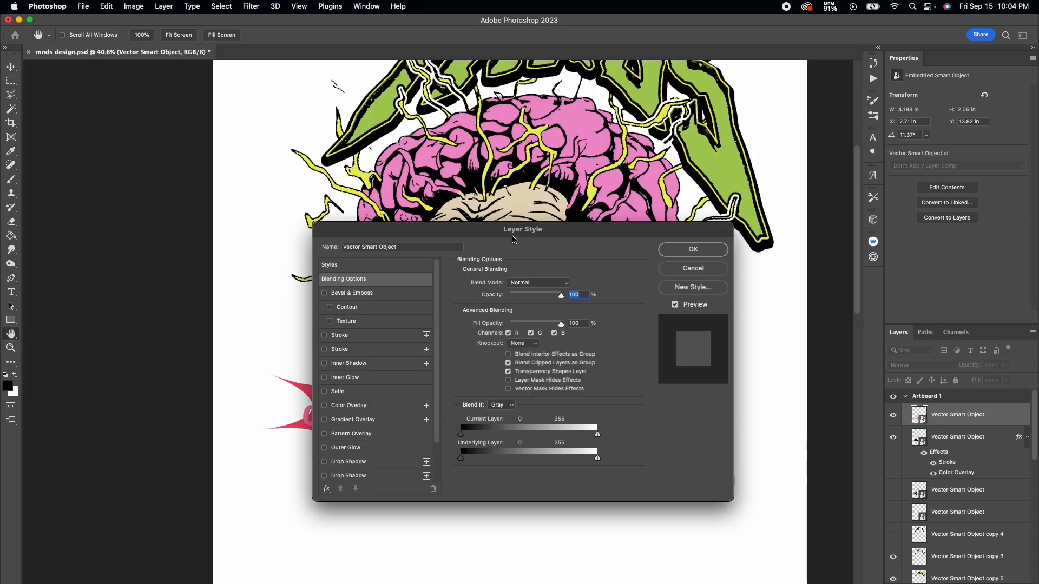
pyautogui.moveTo(511, 235); pyautogui.dragTo(676, 222)
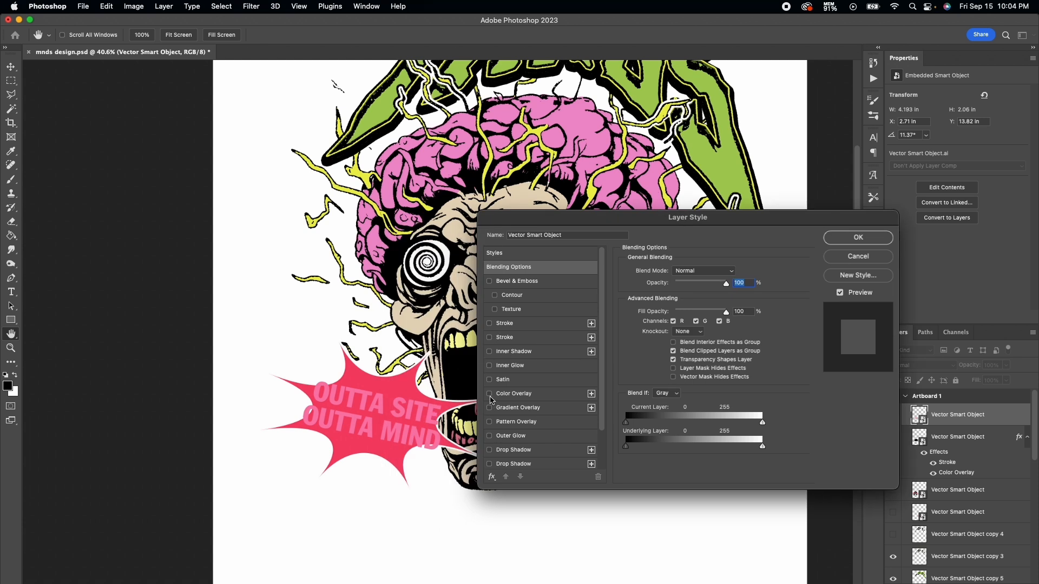
pyautogui.click(490, 395)
pyautogui.click(525, 394)
pyautogui.click(735, 280)
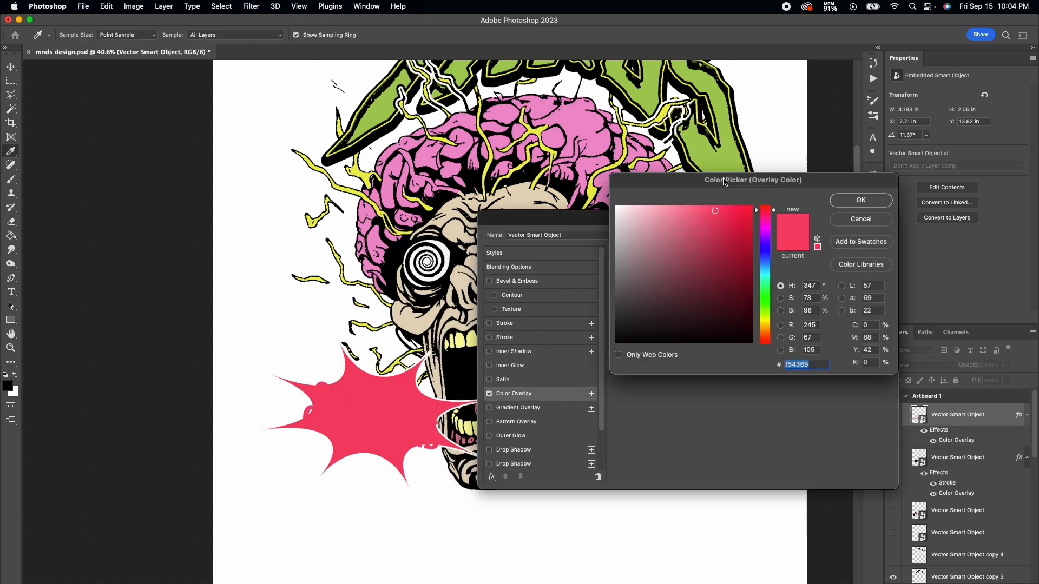
pyautogui.click(719, 155)
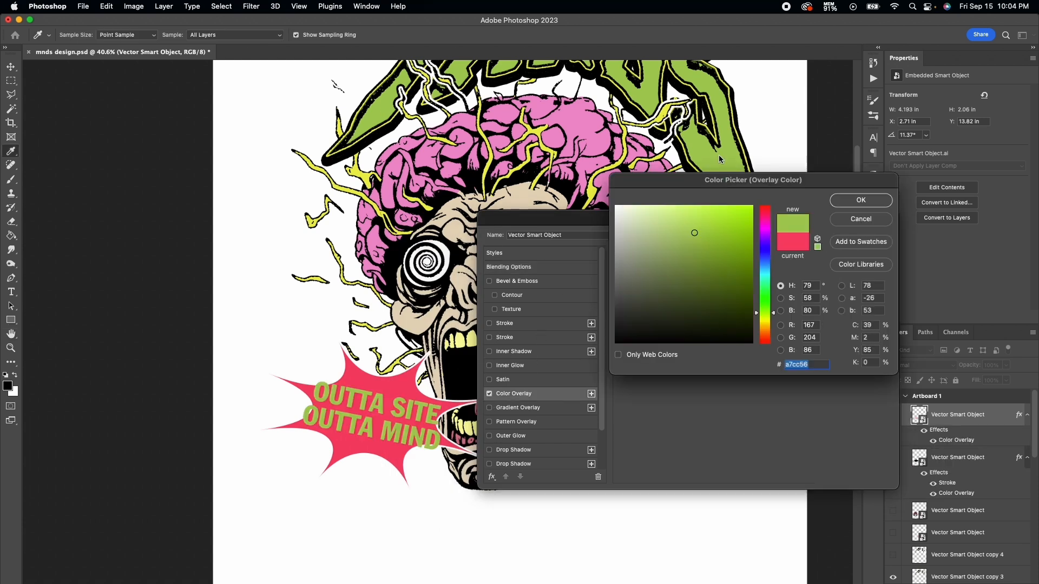
pyautogui.click(861, 200)
# Add a Stroke effect to the slogan text and try black and yellow #eef04e as its colour.
pyautogui.click(489, 324)
pyautogui.click(650, 358)
pyautogui.moveTo(630, 340); pyautogui.dragTo(602, 347)
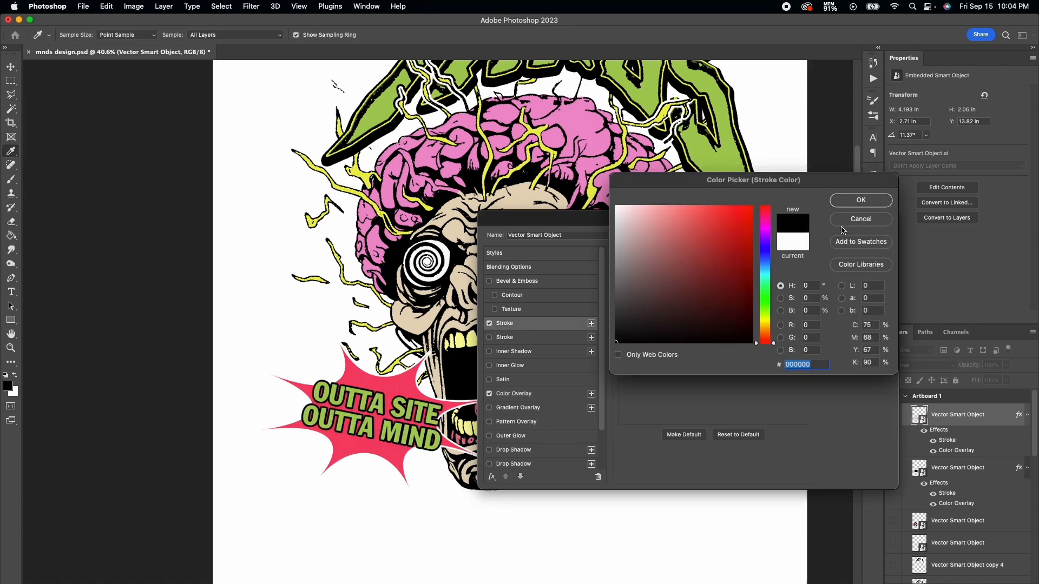
pyautogui.click(765, 322)
pyautogui.click(484, 173)
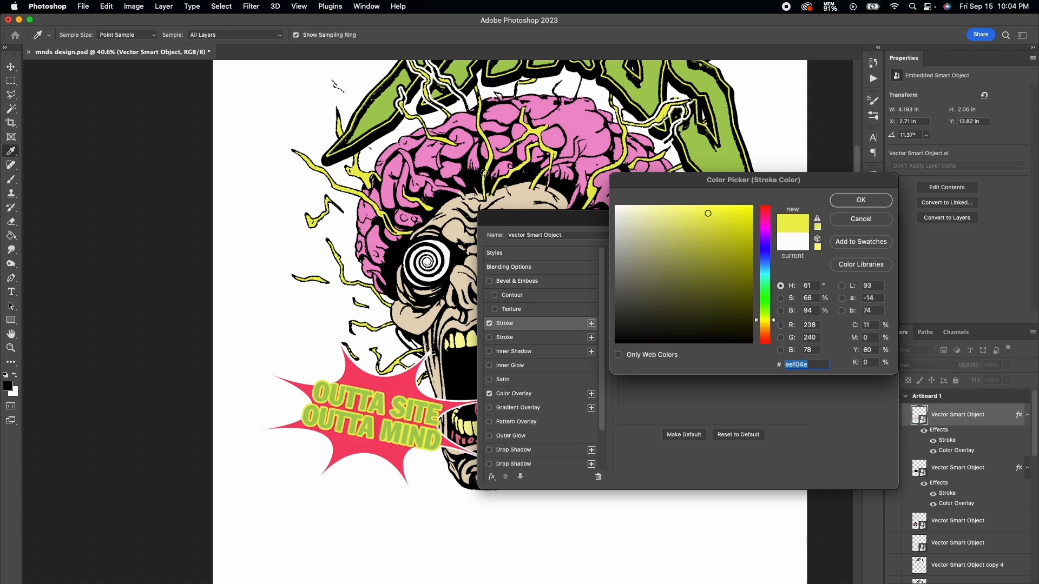
pyautogui.click(851, 219)
# Change the slogan's Color Overlay to yellow, sampled from the lightning bolts around the brain.
pyautogui.click(511, 394)
pyautogui.click(731, 275)
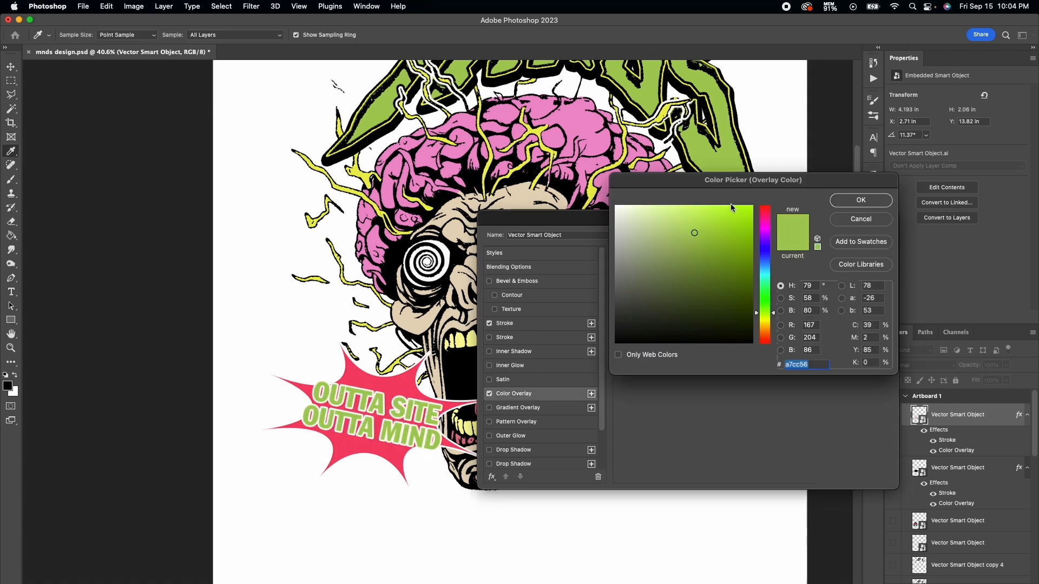
pyautogui.click(536, 184)
pyautogui.click(852, 200)
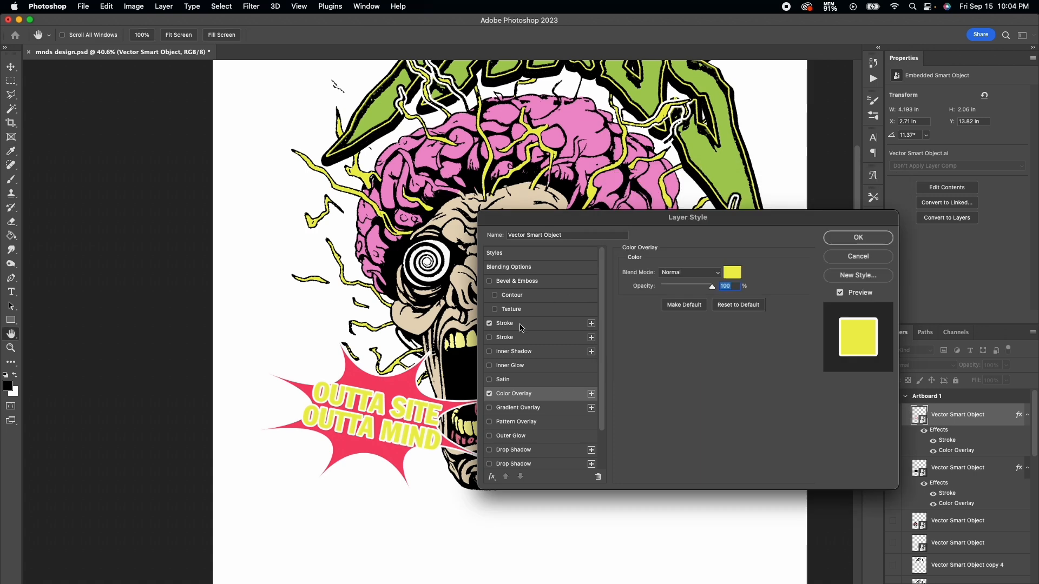
# Set the slogan's stroke colour to near-black #191818 and apply the layer style.
pyautogui.click(514, 324)
pyautogui.click(650, 353)
pyautogui.click(616, 342)
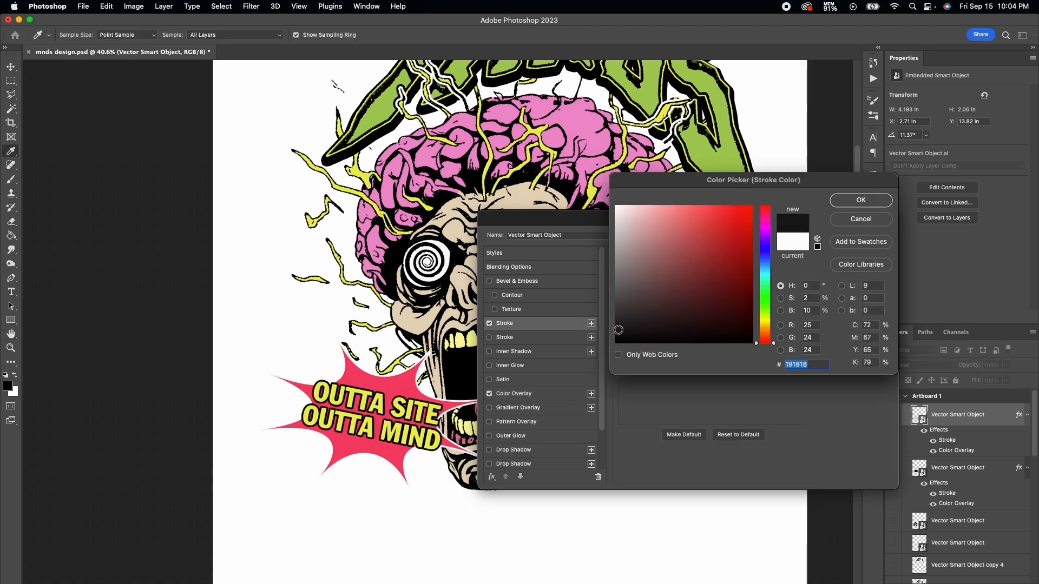
pyautogui.click(844, 201)
pyautogui.click(849, 240)
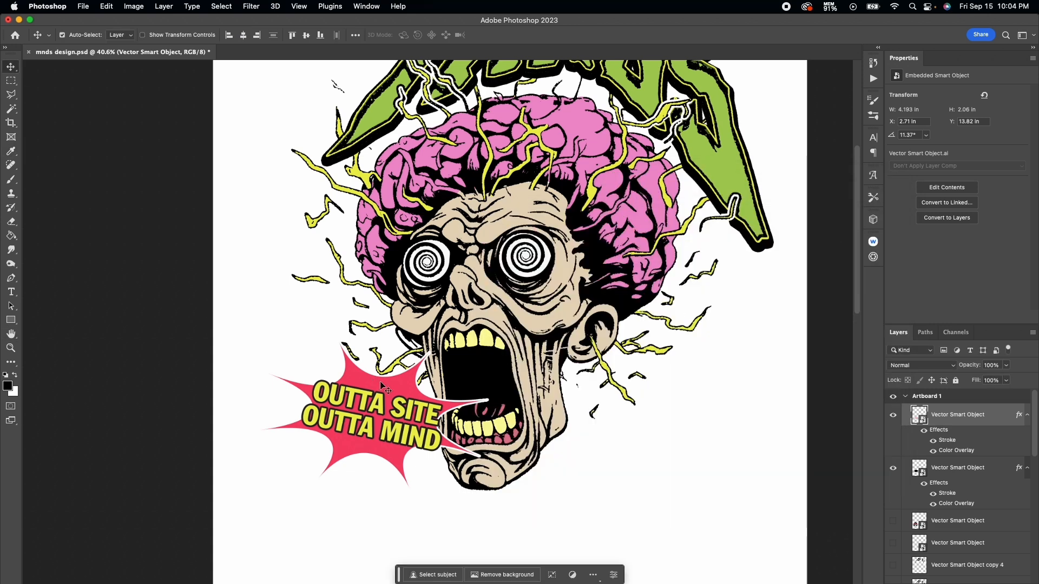
# Change the starburst's Color Overlay to red #f54343 and apply the layer style.
pyautogui.click(936, 484)
pyautogui.doubleClick(1015, 474)
pyautogui.click(514, 393)
pyautogui.click(725, 274)
pyautogui.moveTo(765, 214); pyautogui.dragTo(767, 205)
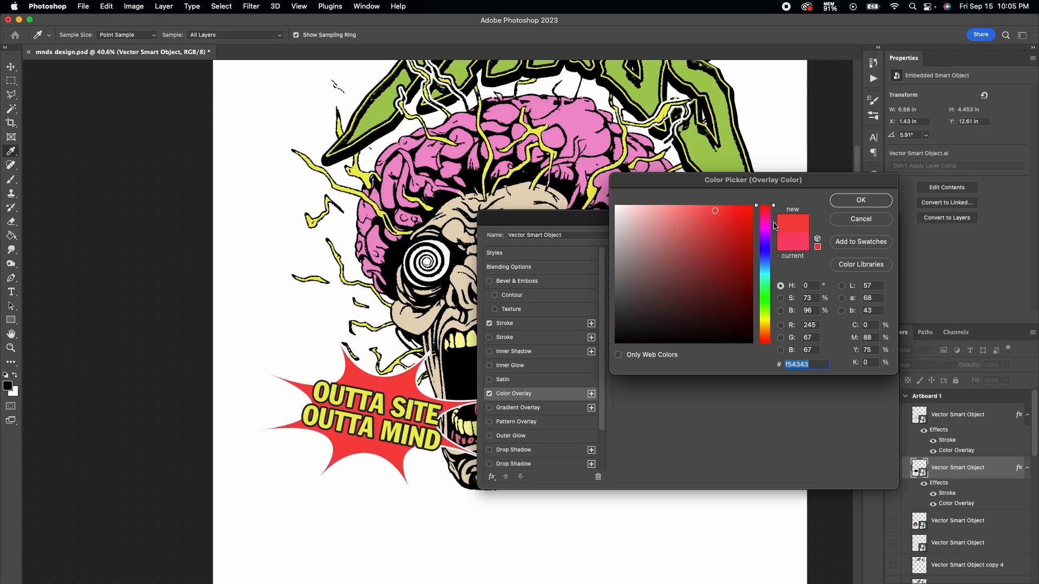
pyautogui.moveTo(769, 338); pyautogui.dragTo(768, 351)
pyautogui.click(861, 200)
pyautogui.click(857, 237)
pyautogui.press('v')
# On Layer 9, draw black flame outlines with the size 9 brush, sweeping from below the chin up toward the ear side.
pyautogui.scroll(-3, 630, 297)
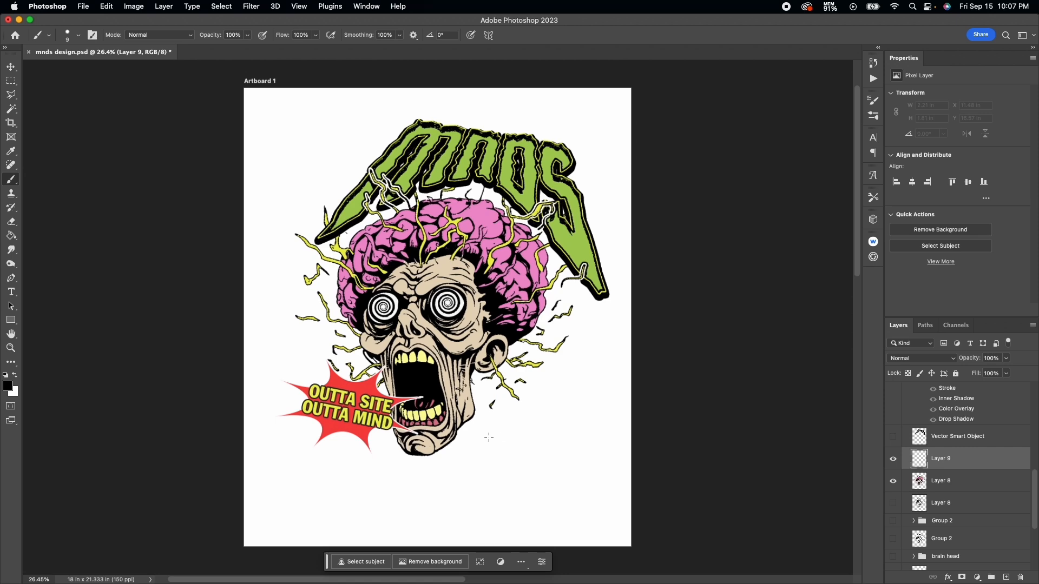
pyautogui.scroll(3, 488, 437)
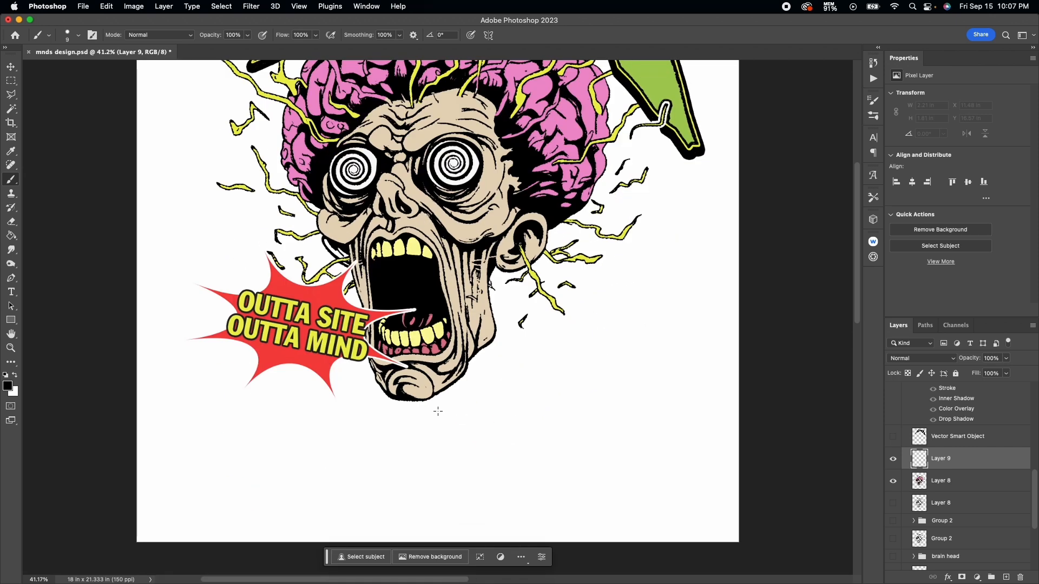
pyautogui.moveTo(430, 407); pyautogui.dragTo(483, 393)
pyautogui.moveTo(487, 370); pyautogui.dragTo(507, 357)
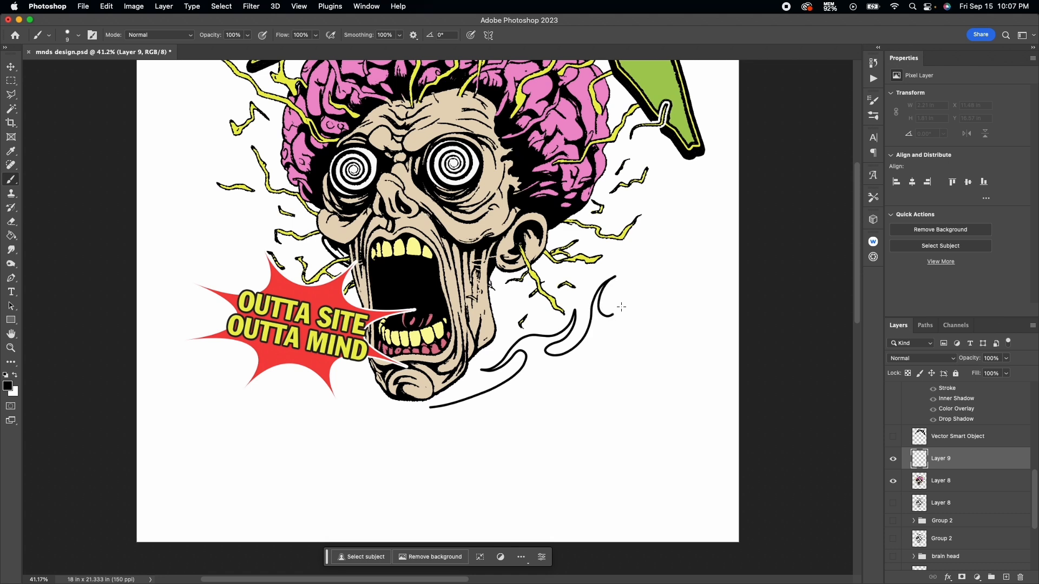
pyautogui.keyDown('shift'); pyautogui.click(629, 270); pyautogui.keyUp('shift')
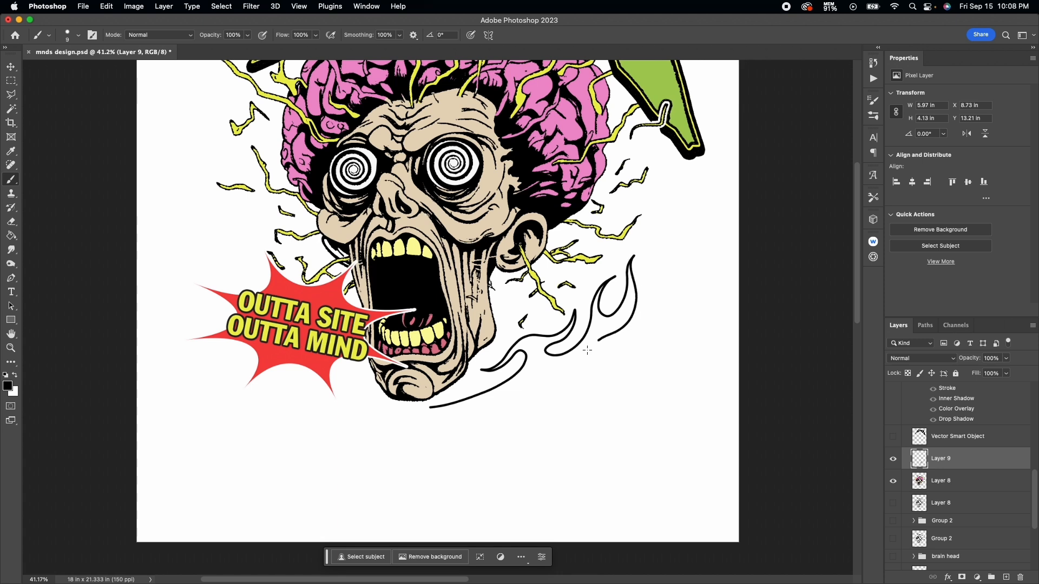
pyautogui.moveTo(477, 381); pyautogui.dragTo(528, 407)
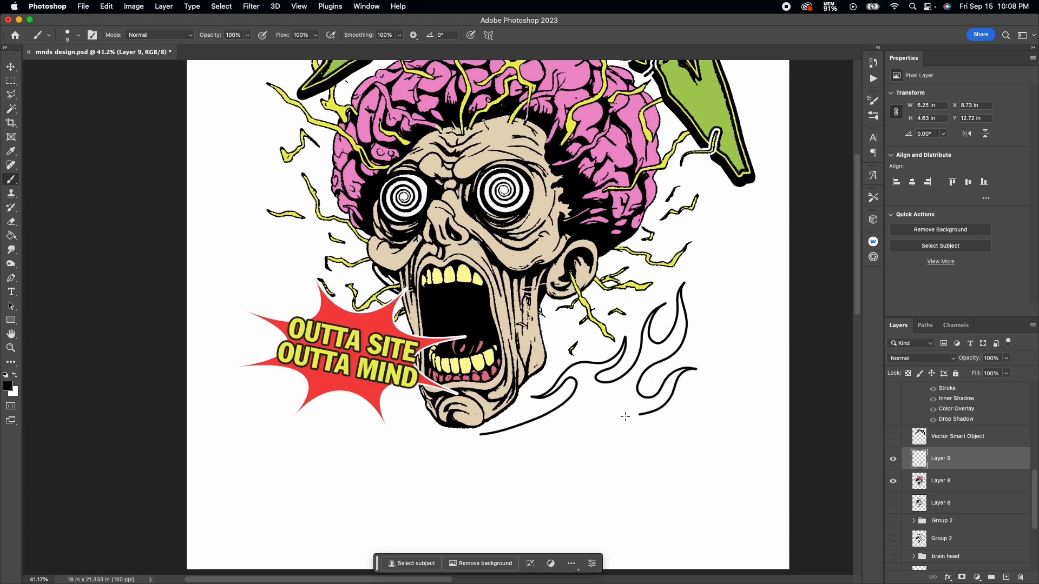
pyautogui.hscroll(-4, 618, 415)
pyautogui.hscroll(8, 617, 416)
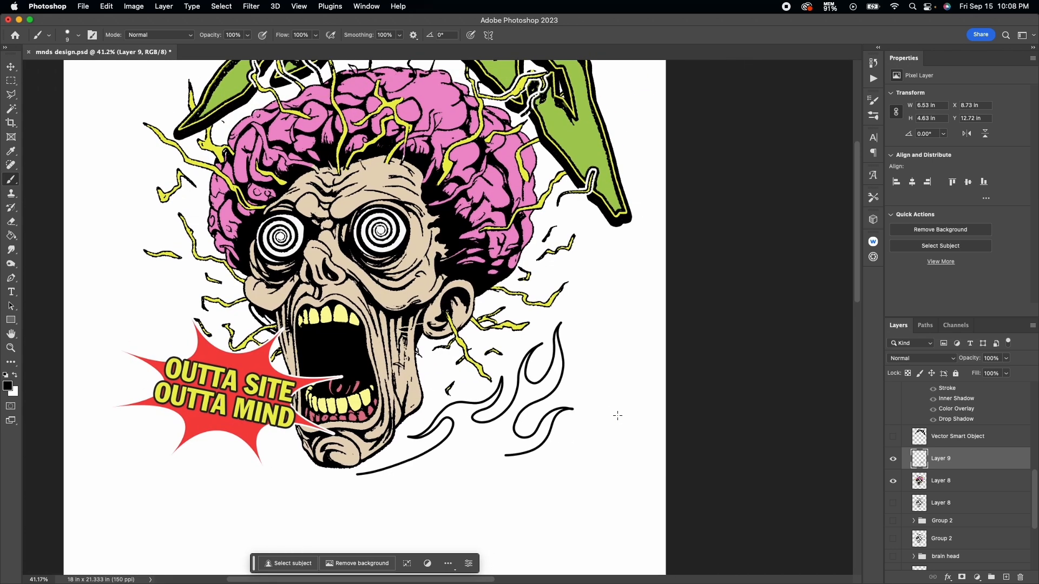
pyautogui.scroll(3, 617, 416)
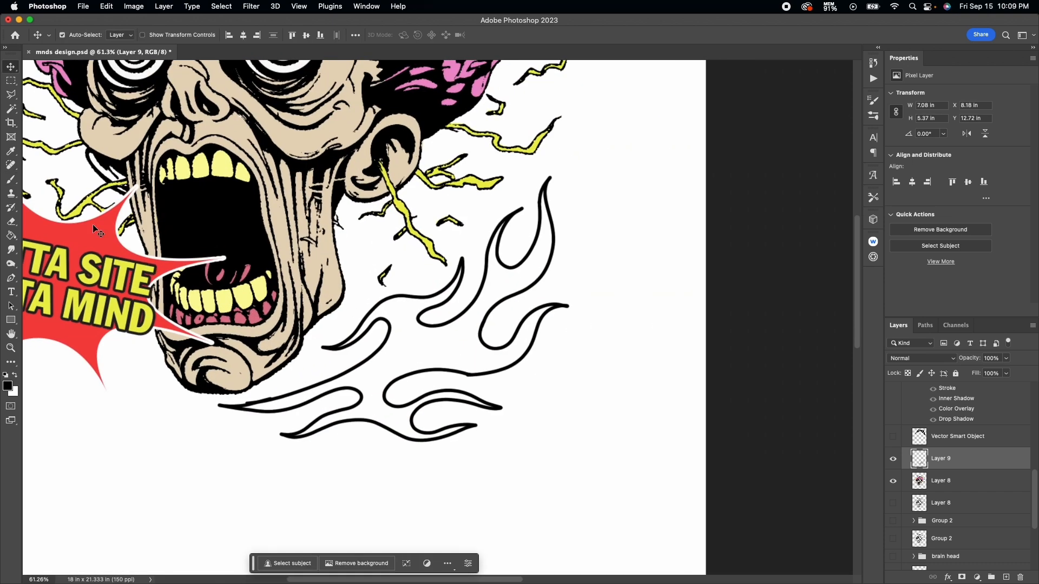
# Fill the inside of the flame outline with black using the Paint Bucket.
pyautogui.click(10, 235)
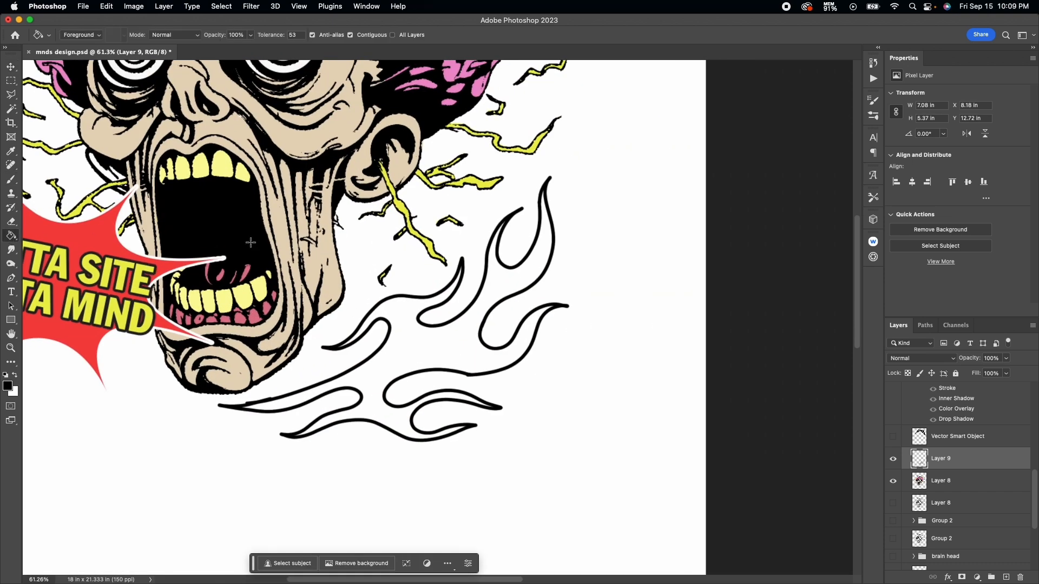
pyautogui.click(434, 341)
pyautogui.scroll(-8, 405, 449)
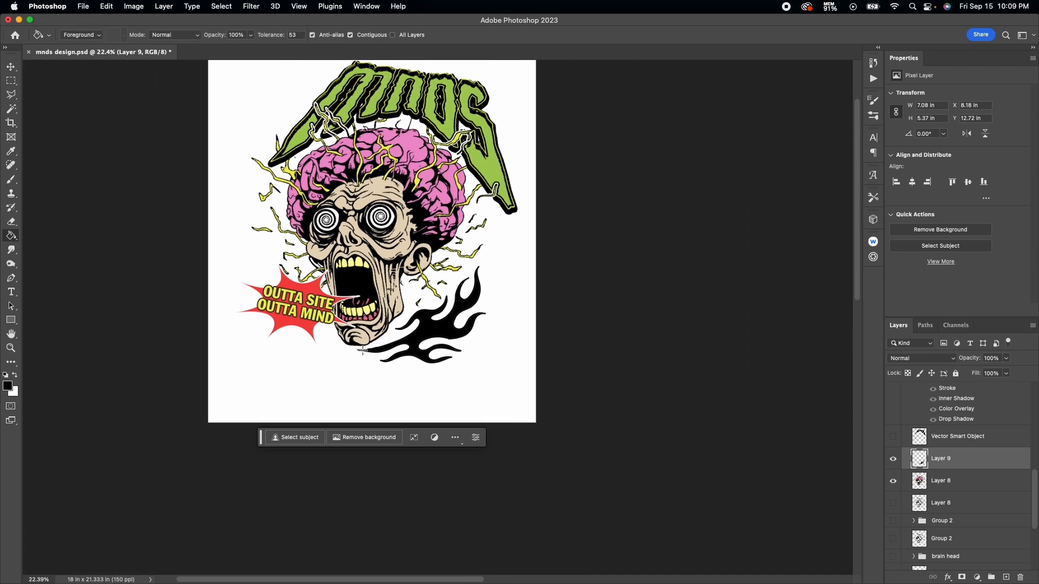
# Add a second artboard beside Artboard 1 and paste the SAMPLE MNDS flame logo into it, scaled to about 310%.
pyautogui.click(10, 67)
pyautogui.click(205, 104)
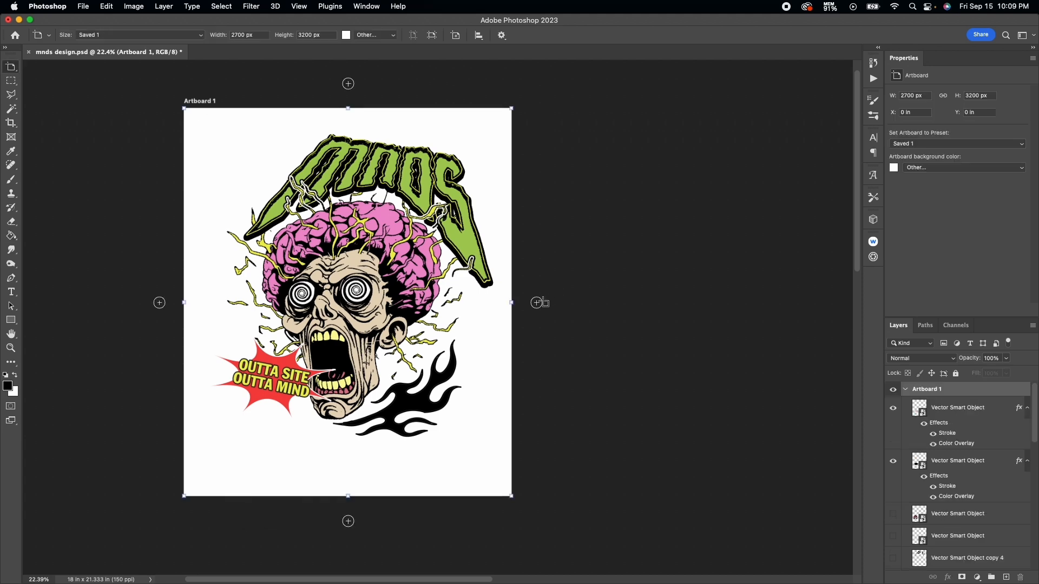
pyautogui.click(539, 302)
pyautogui.press('m')
pyautogui.press('super+v')
pyautogui.click(528, 240)
pyautogui.moveTo(423, 295); pyautogui.dragTo(497, 294)
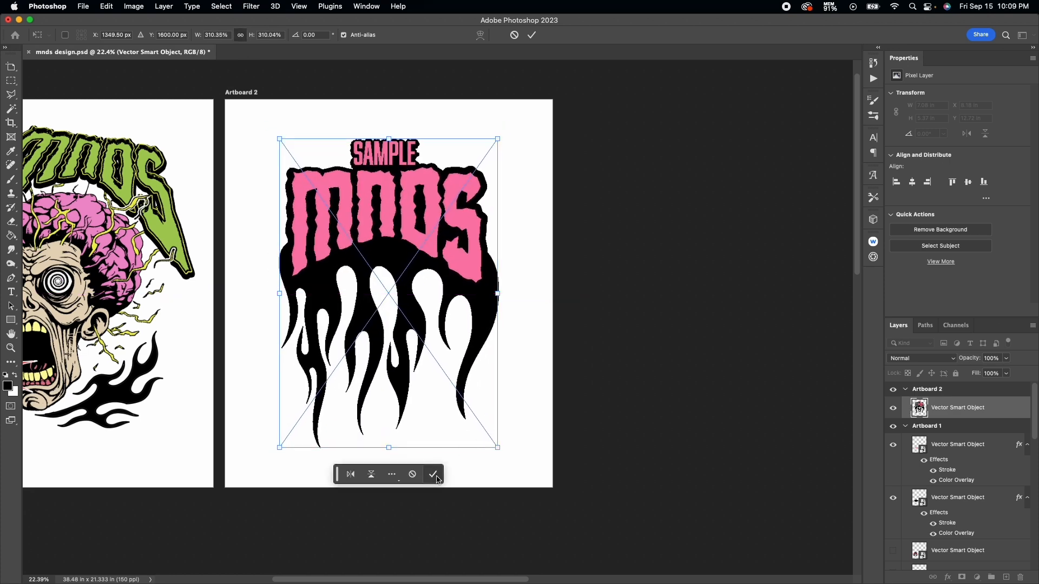
pyautogui.click(433, 475)
# Flip the duplicated flame shape horizontally and move it across to the starburst side of the head.
pyautogui.click(12, 67)
pyautogui.rightClick(11, 68)
pyautogui.click(57, 65)
pyautogui.hscroll(-5, 187, 211)
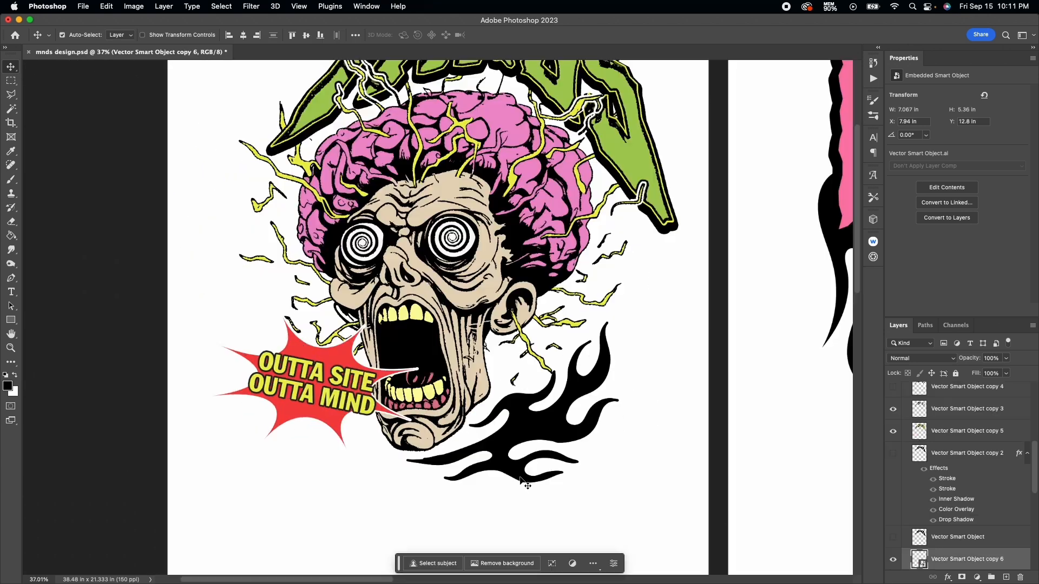
pyautogui.scroll(-3, 455, 271)
pyautogui.hotkey('ctrl', 't')
pyautogui.click(509, 419)
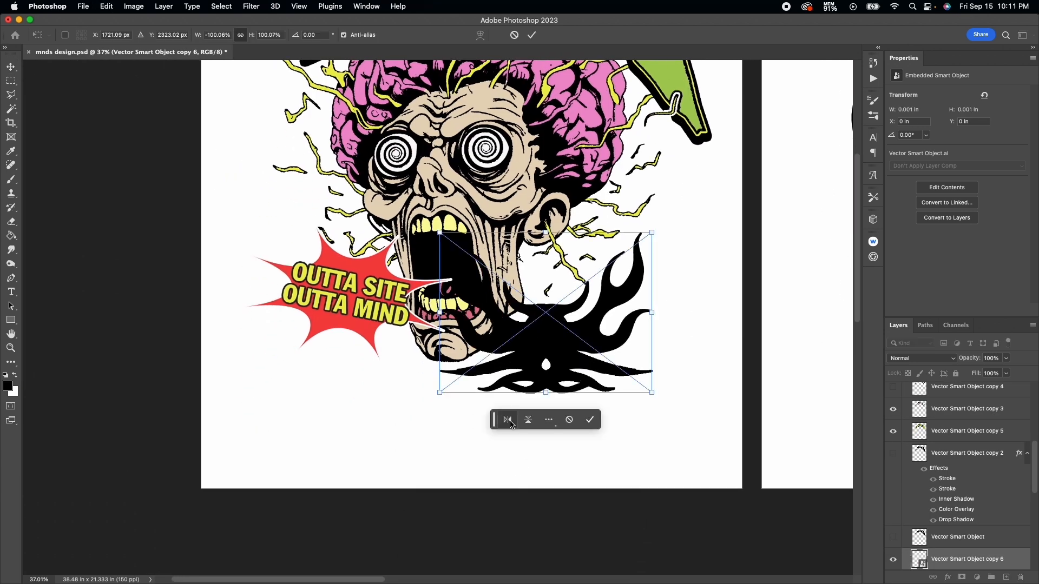
pyautogui.press('Return')
pyautogui.moveTo(536, 330); pyautogui.dragTo(350, 335)
# Position the mirrored flames behind the starburst and rotate them to sit under the burst and chin.
pyautogui.scroll(5, 387, 369)
pyautogui.hscroll(2, 387, 369)
pyautogui.scroll(-3, 387, 371)
pyautogui.hscroll(2, 387, 370)
pyautogui.moveTo(256, 449); pyautogui.dragTo(242, 417)
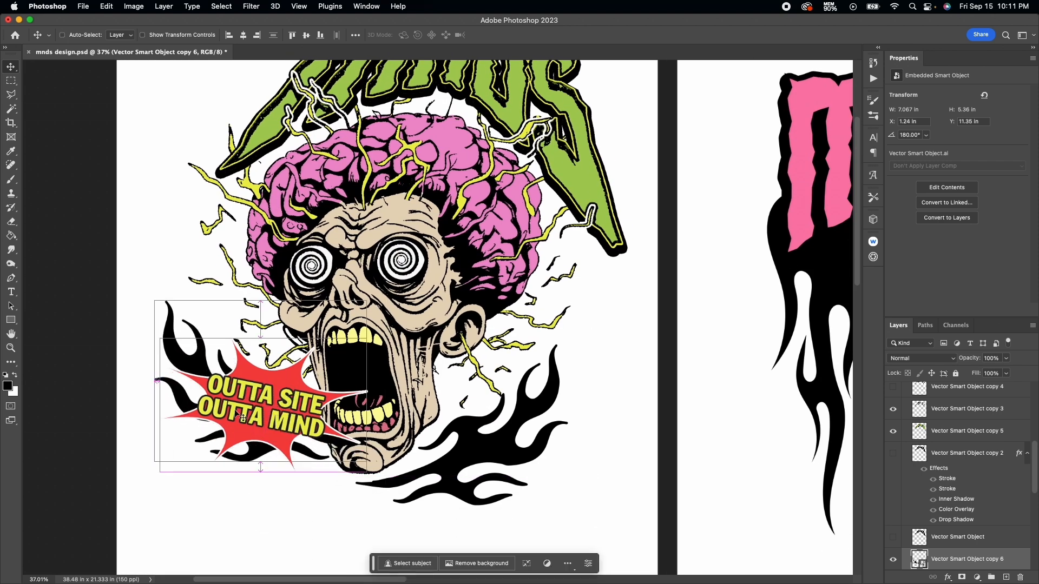
pyautogui.hotkey('ctrl', 't')
pyautogui.moveTo(378, 378); pyautogui.dragTo(334, 430)
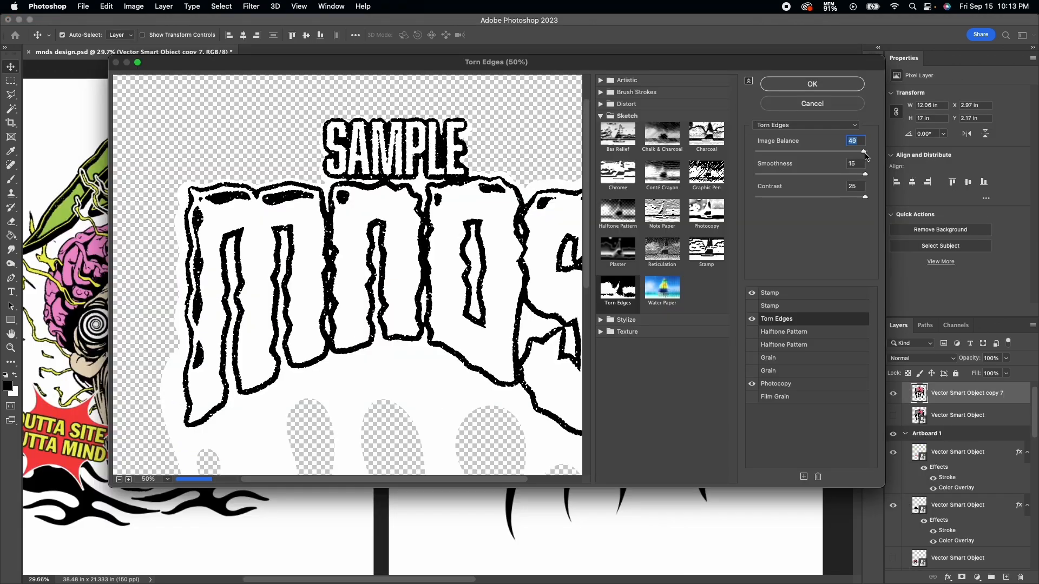
# Adjust the Torn Edges image balance and the Stamp settings, and apply them with Photocopy to the SAMPLE MNDS logo copy.
pyautogui.moveTo(866, 156); pyautogui.dragTo(878, 157)
pyautogui.click(784, 293)
pyautogui.moveTo(808, 154)
pyautogui.mouseDown()
pyautogui.moveTo(834, 155)
pyautogui.moveTo(813, 156)
pyautogui.mouseUp()
pyautogui.click(766, 178)
pyautogui.click(776, 383)
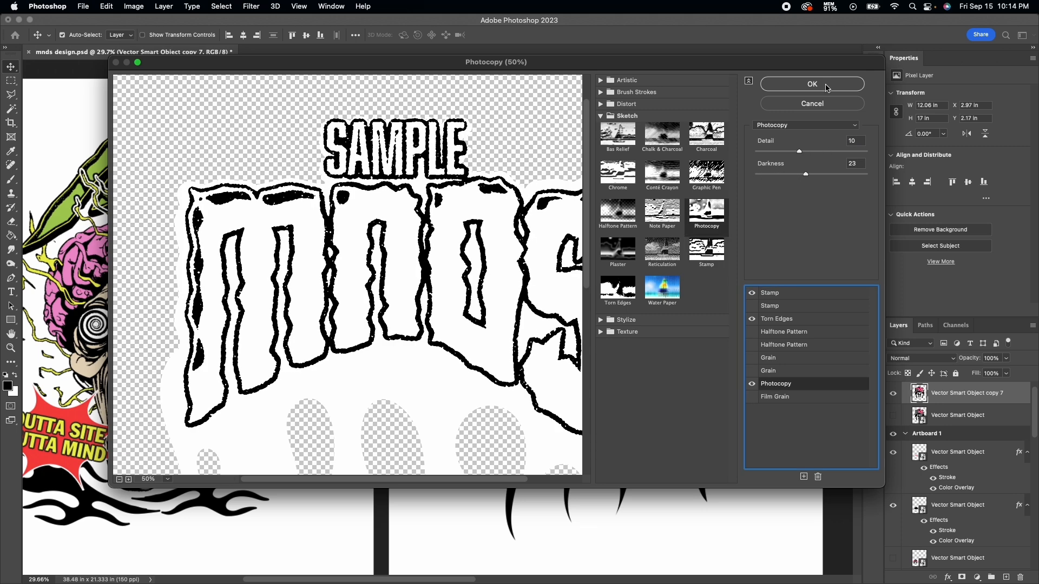
pyautogui.click(812, 84)
# Remove the white areas from the filtered logo copy with a Magic Wand selection, deselect, and show the original logo layer beneath it.
pyautogui.click(11, 109)
pyautogui.click(552, 198)
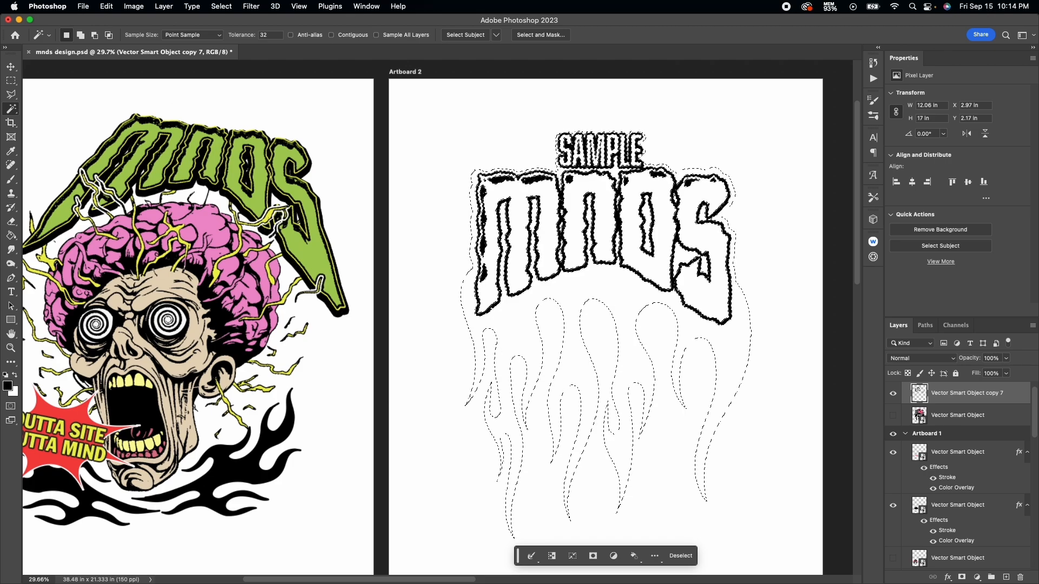
pyautogui.click(11, 67)
pyautogui.click(355, 146)
pyautogui.click(406, 158)
pyautogui.press('m')
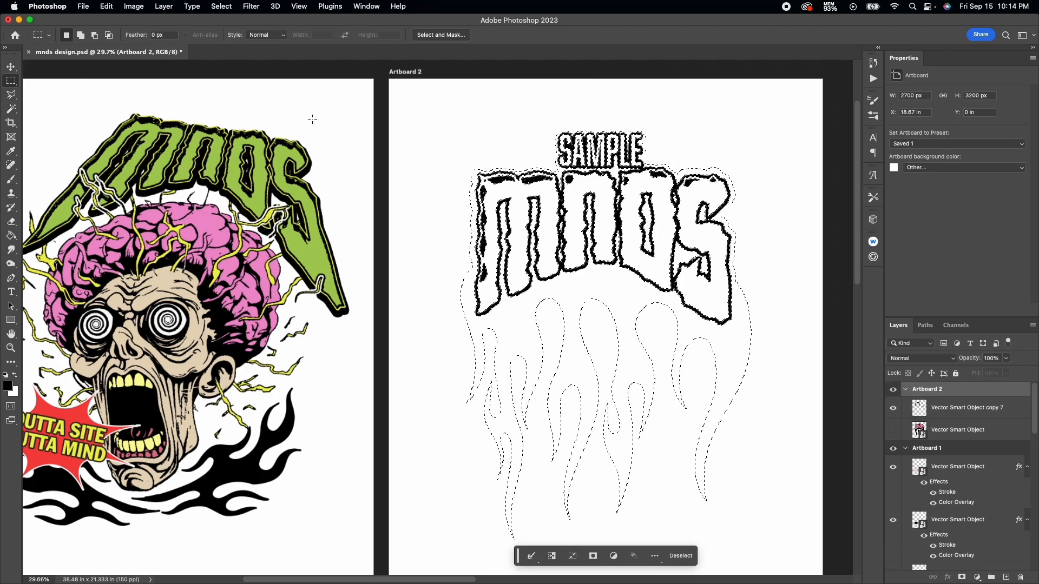
pyautogui.click(472, 127)
pyautogui.click(956, 413)
pyautogui.click(894, 430)
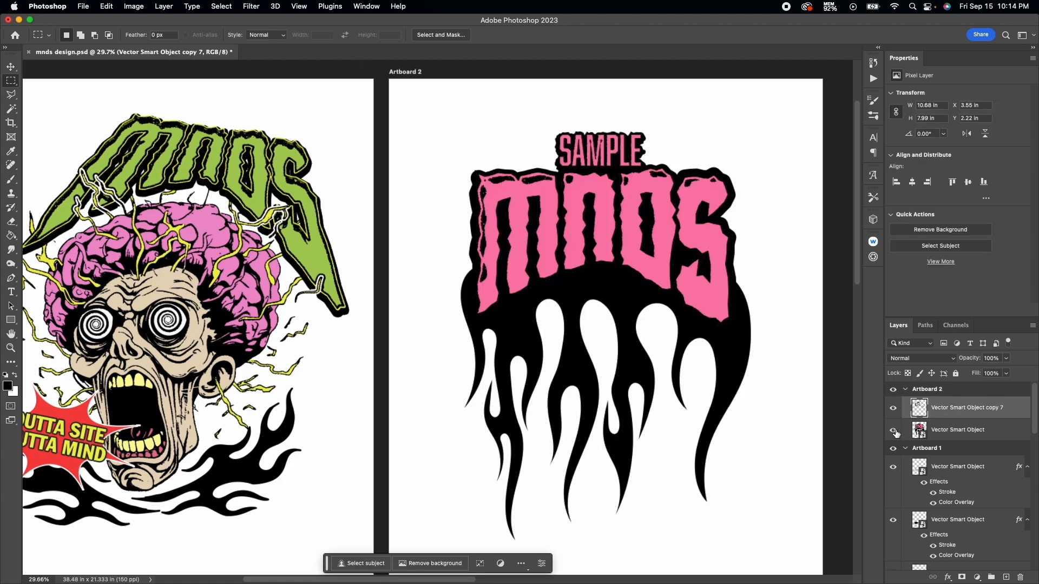
# Examine the distressed texture on the SAMPLE MNDS lettering up close and compare both artboards.
pyautogui.scroll(-1, 513, 319)
pyautogui.scroll(5, 514, 319)
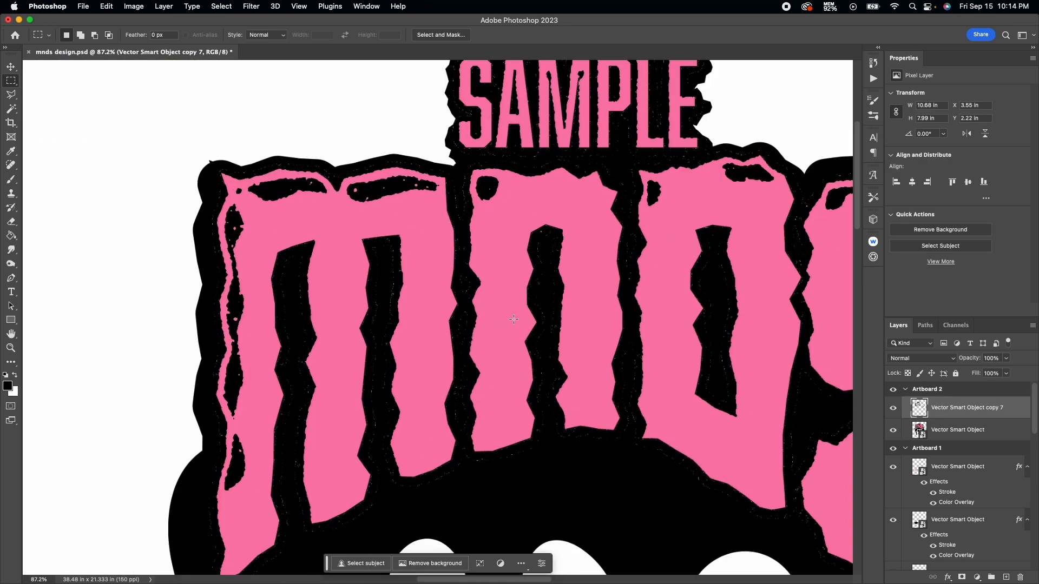
pyautogui.scroll(2, 513, 320)
pyautogui.scroll(-4, 514, 319)
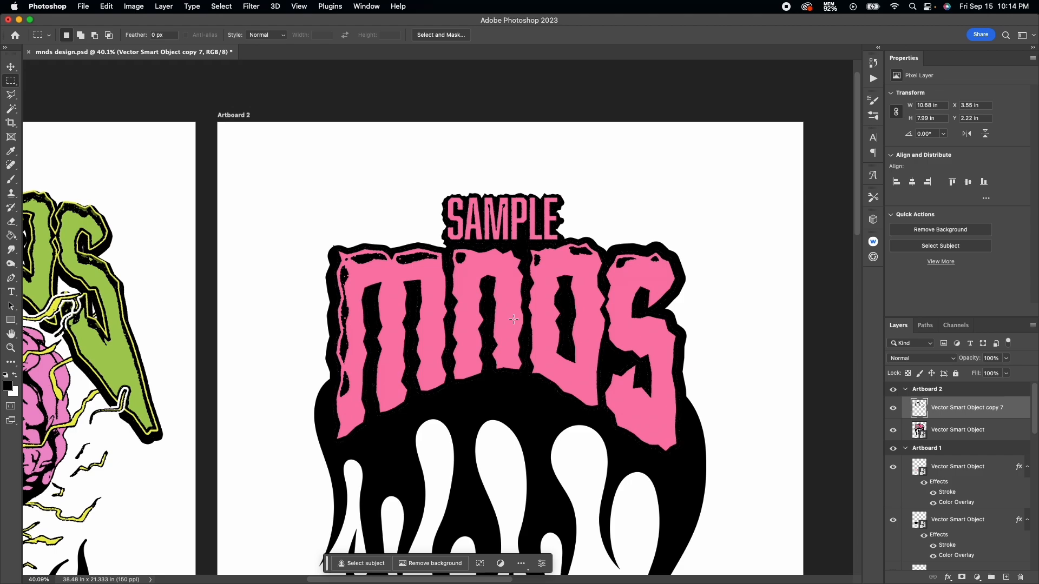
pyautogui.scroll(-4, 514, 319)
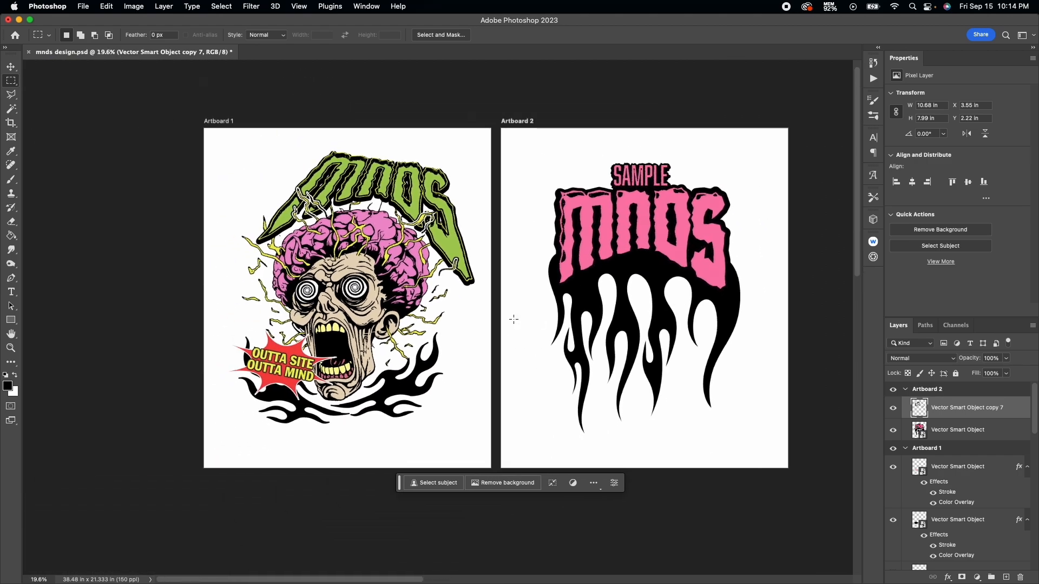
# Scale the Artboard 1 artwork to 110.01%, move it slightly down on the artboard, and deselect it.
pyautogui.click(9, 66)
pyautogui.scroll(1, 373, 251)
pyautogui.scroll(-1, 374, 250)
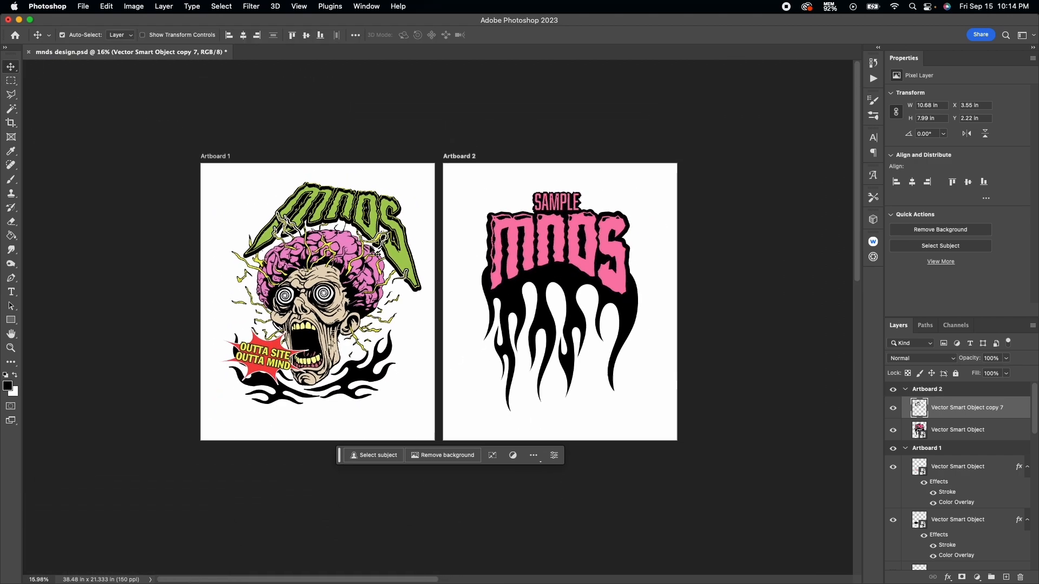
pyautogui.scroll(2, 374, 251)
pyautogui.moveTo(487, 346)
pyautogui.mouseDown()
pyautogui.moveTo(380, 337)
pyautogui.moveTo(482, 363)
pyautogui.mouseUp()
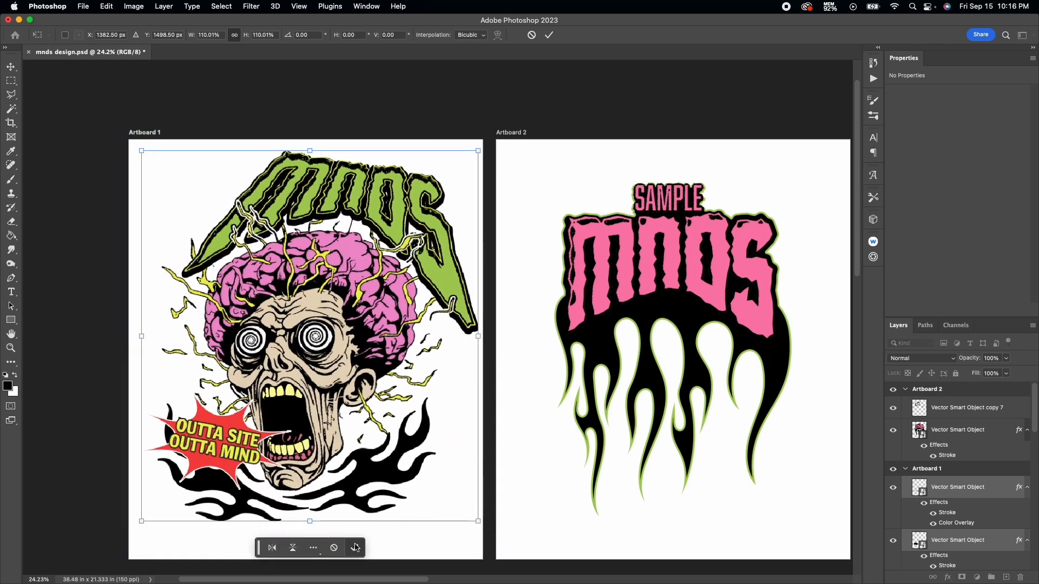
pyautogui.click(354, 548)
pyautogui.moveTo(350, 294); pyautogui.dragTo(354, 307)
pyautogui.click(544, 117)
pyautogui.scroll(-2, 542, 117)
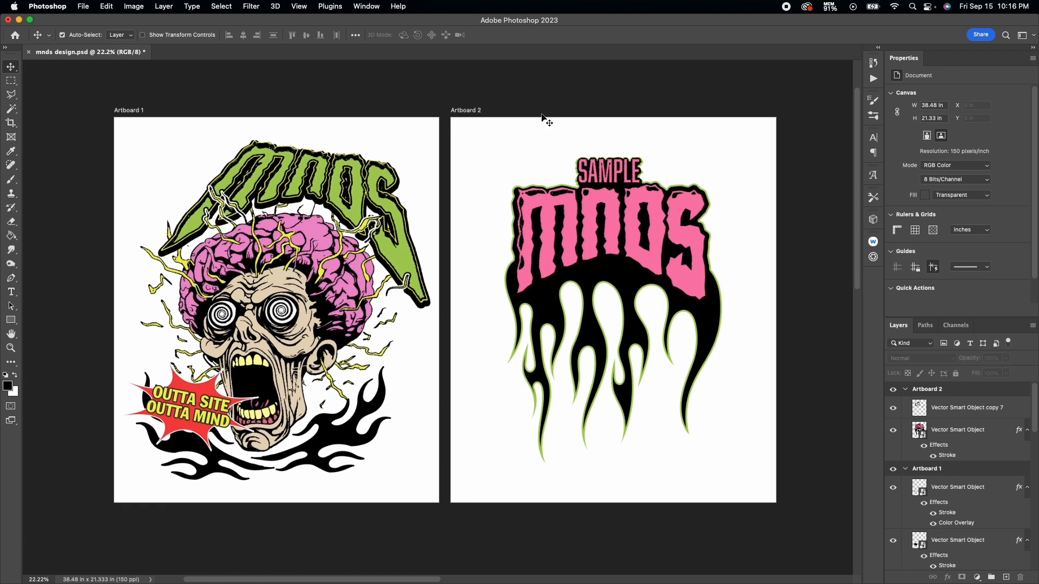
pyautogui.click(83, 6)
pyautogui.click(103, 115)
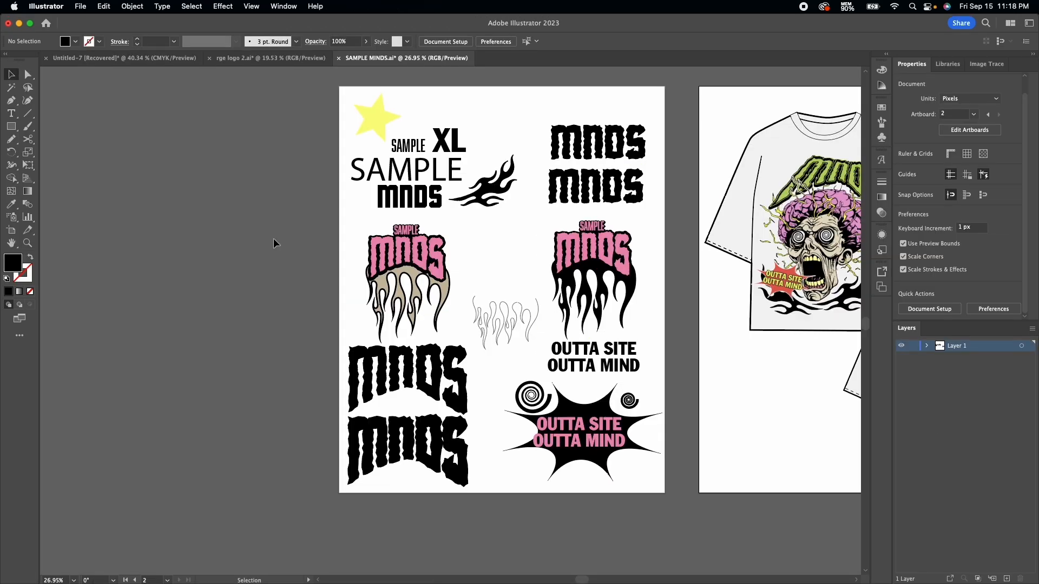
# Examine the lettering, logo variants and flame outlines on the vector assets artboard of SAMPLE MINDS.ai in Illustrator.
pyautogui.scroll(2, 274, 239)
pyautogui.scroll(5, 274, 239)
pyautogui.hscroll(5, 274, 239)
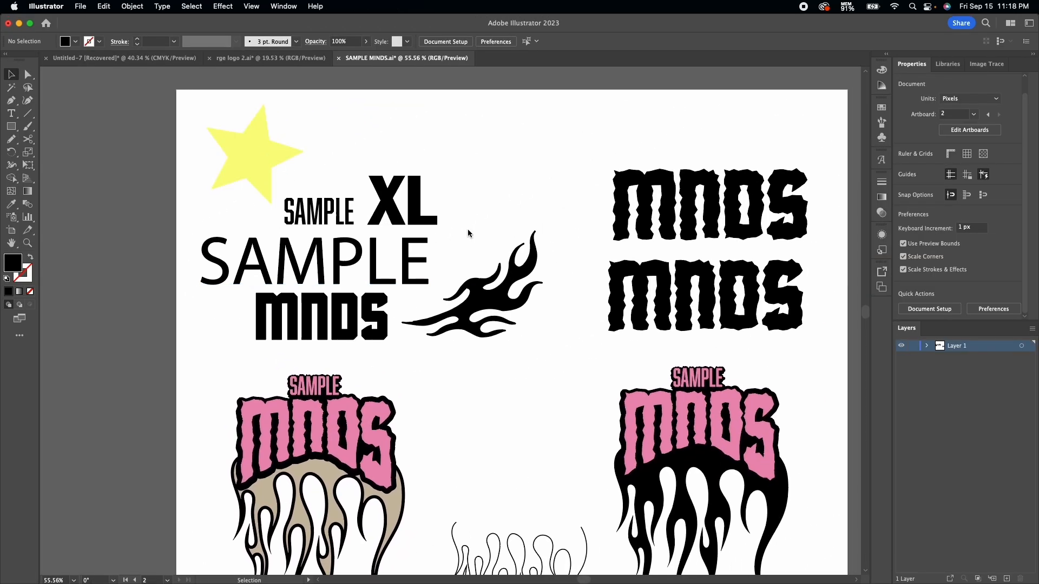
pyautogui.scroll(-5, 529, 340)
pyautogui.scroll(-5, 529, 339)
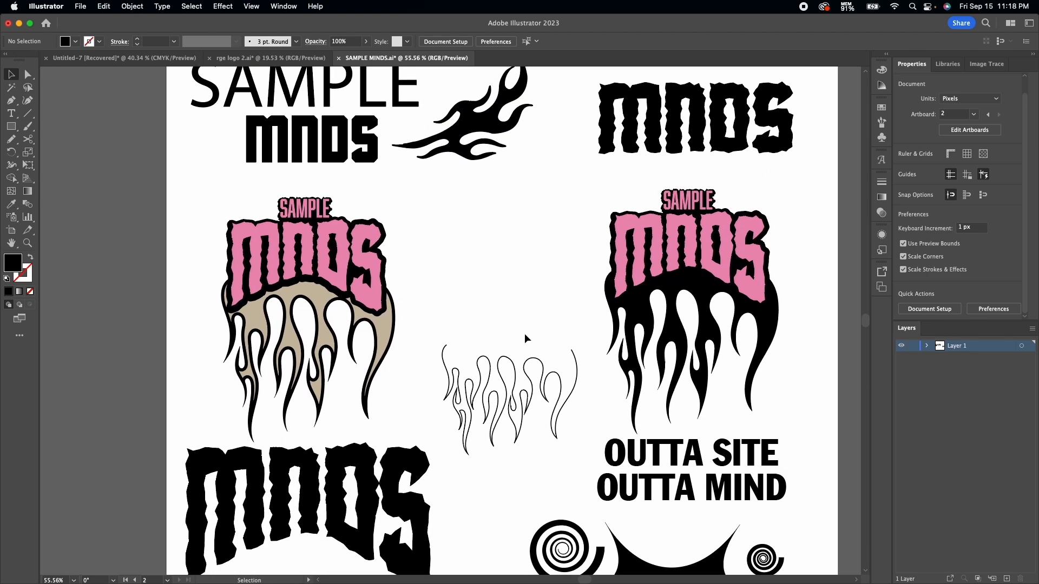
pyautogui.scroll(5, 529, 338)
pyautogui.click(514, 302)
pyautogui.click(537, 405)
pyautogui.scroll(-6, 537, 405)
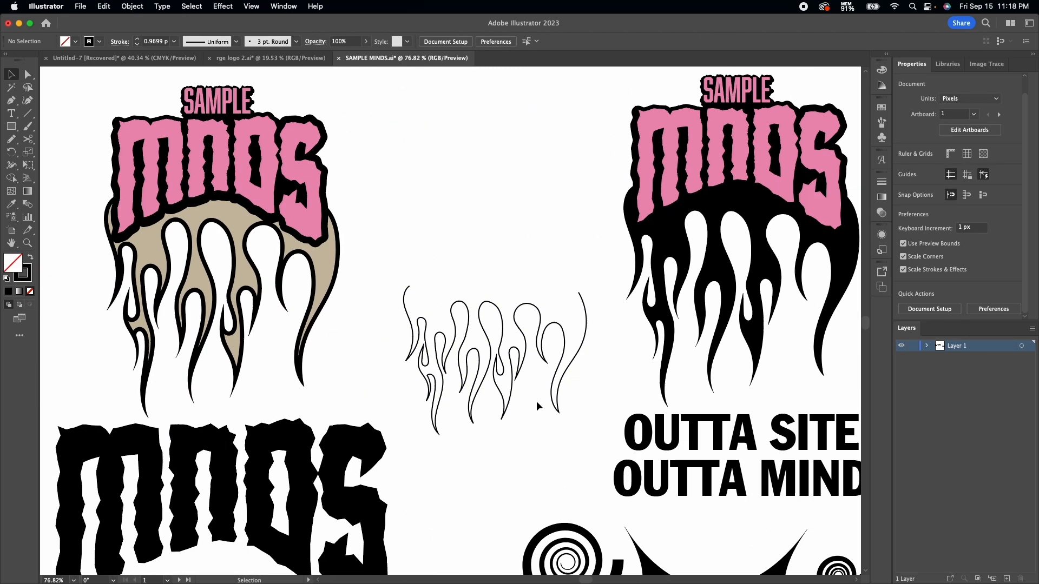
# Examine the front and back T-shirt mockups with the screaming head and SAMPLE MNDS flame graphics up close.
pyautogui.scroll(-5, 537, 405)
pyautogui.hscroll(10, 537, 405)
pyautogui.scroll(-4, 536, 404)
pyautogui.hscroll(3, 537, 405)
pyautogui.hscroll(5, 542, 410)
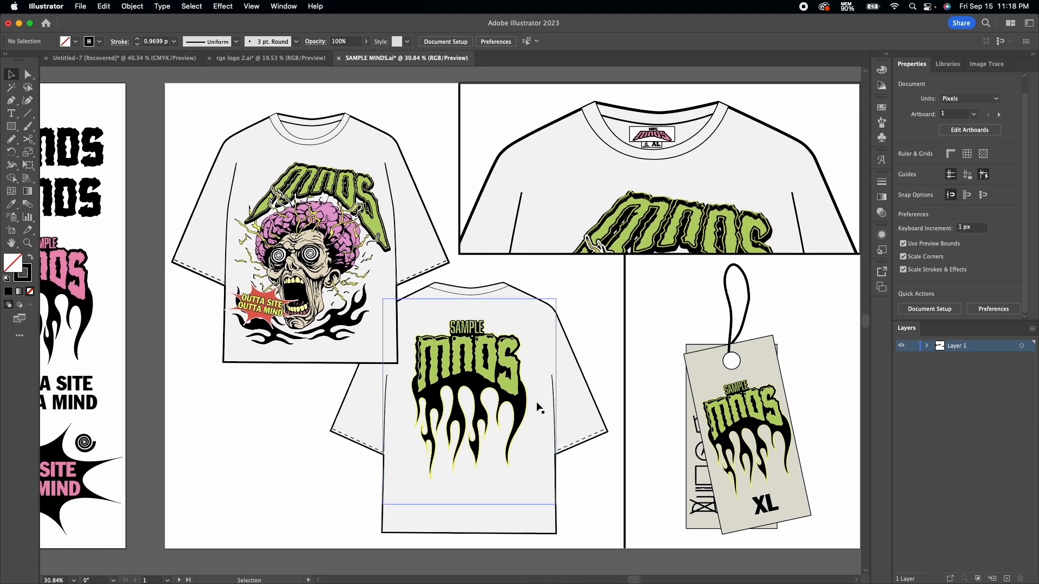
pyautogui.scroll(3, 216, 376)
pyautogui.scroll(5, 217, 380)
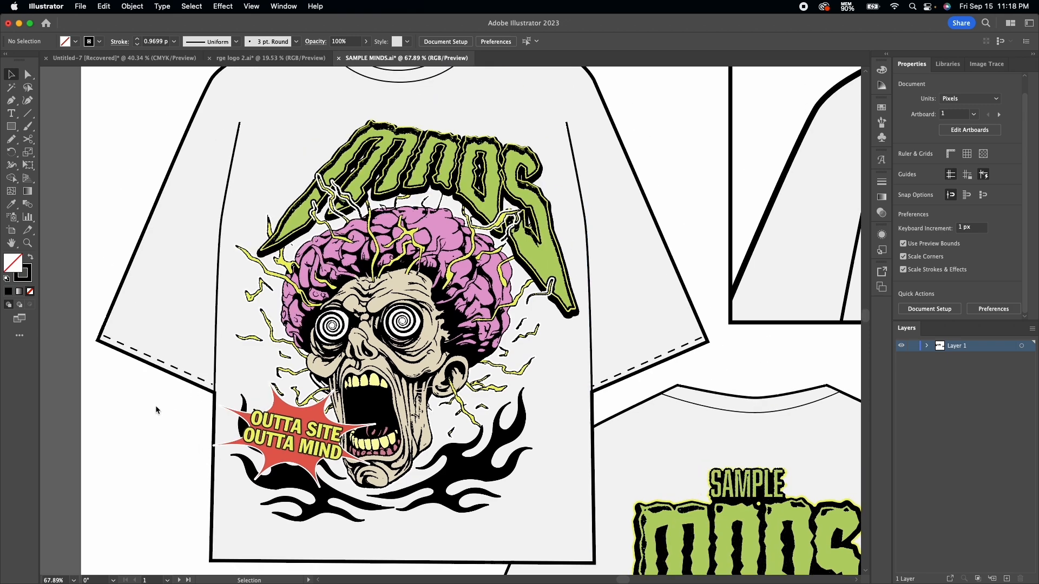
pyautogui.scroll(-3, 156, 409)
pyautogui.scroll(-8, 156, 410)
pyautogui.hscroll(5, 156, 409)
pyautogui.scroll(-2, 155, 404)
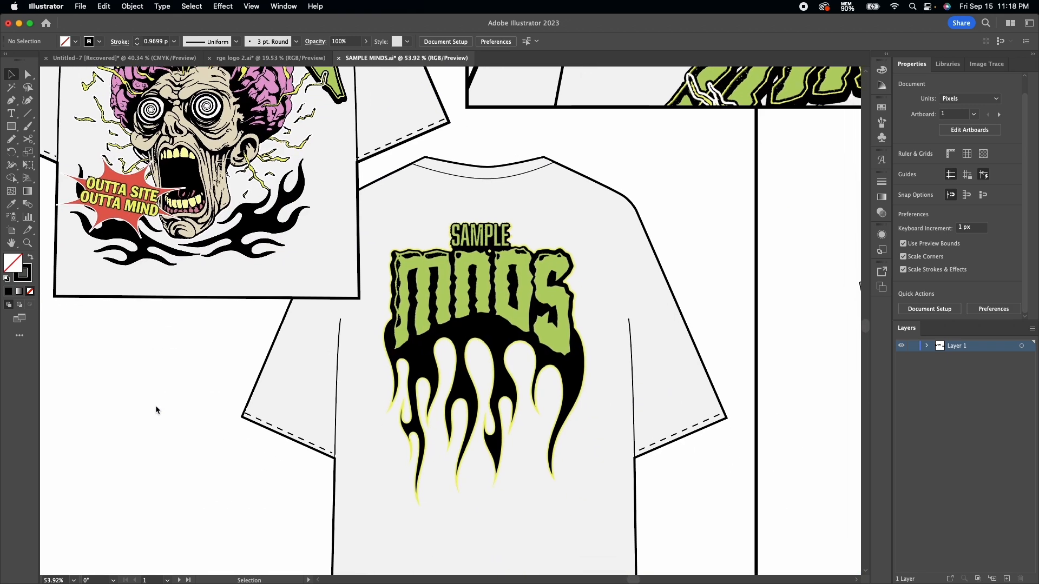
# Examine the XL hang tag mockup and the neck label on the collar close-up.
pyautogui.hscroll(10, 155, 404)
pyautogui.scroll(2, 155, 405)
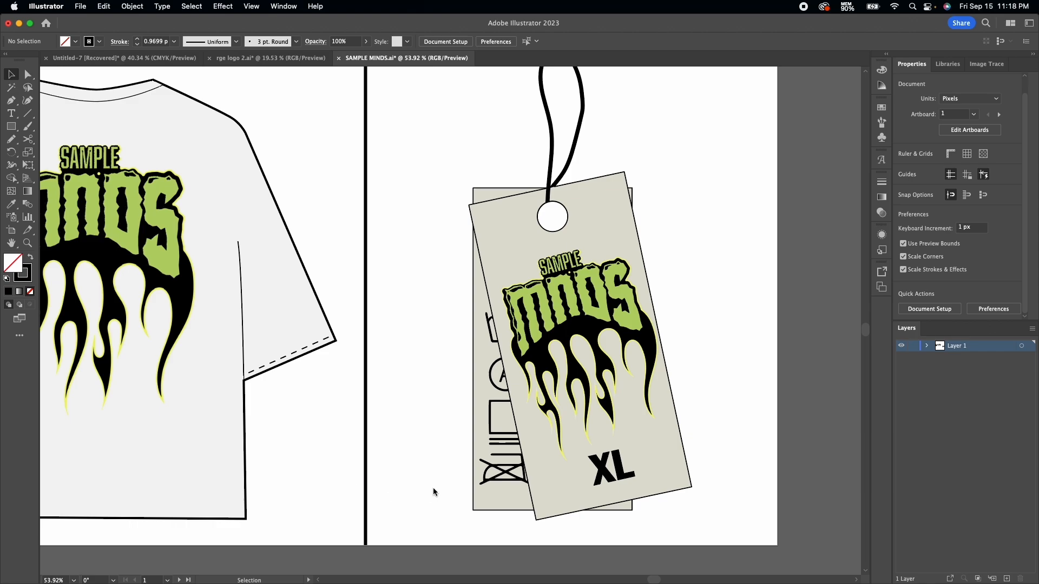
pyautogui.scroll(10, 433, 488)
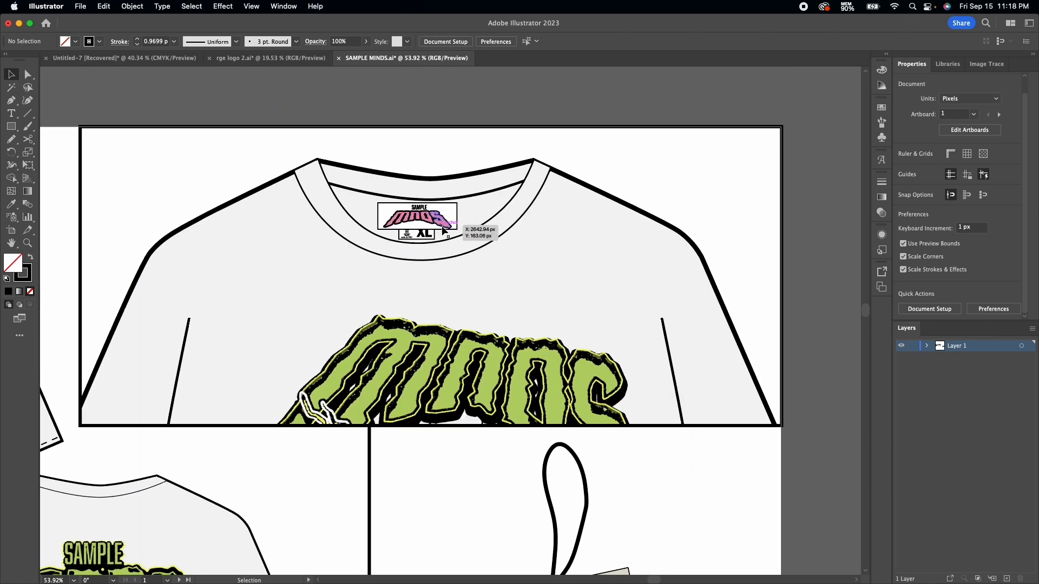
pyautogui.scroll(5, 435, 272)
pyautogui.scroll(-6, 435, 272)
pyautogui.scroll(-8, 435, 273)
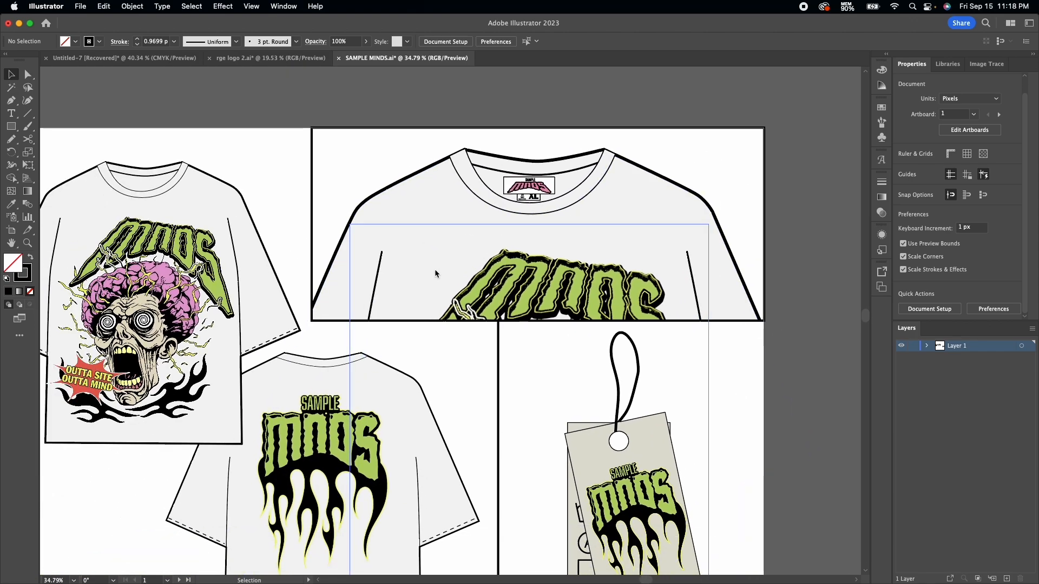
pyautogui.hscroll(-5, 457, 126)
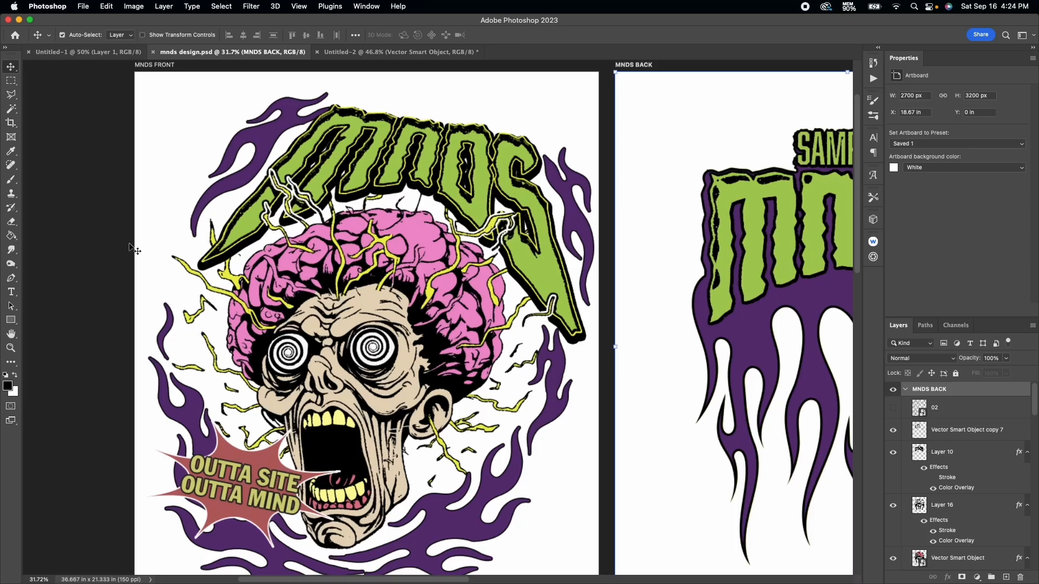
# Compare the purple-flame versions on the MNDS FRONT and MNDS BACK artboards of mnds design.psd in Photoshop.
pyautogui.scroll(-2, 129, 247)
pyautogui.scroll(-3, 129, 247)
pyautogui.hscroll(10, 129, 247)
pyautogui.scroll(3, 129, 247)
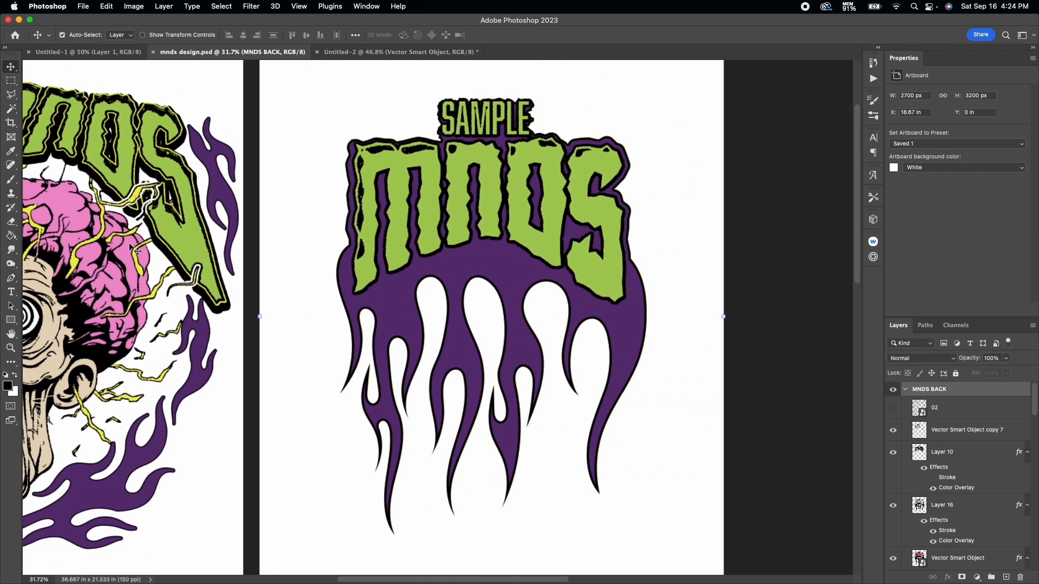
pyautogui.scroll(-3, 125, 249)
pyautogui.hscroll(-5, 125, 250)
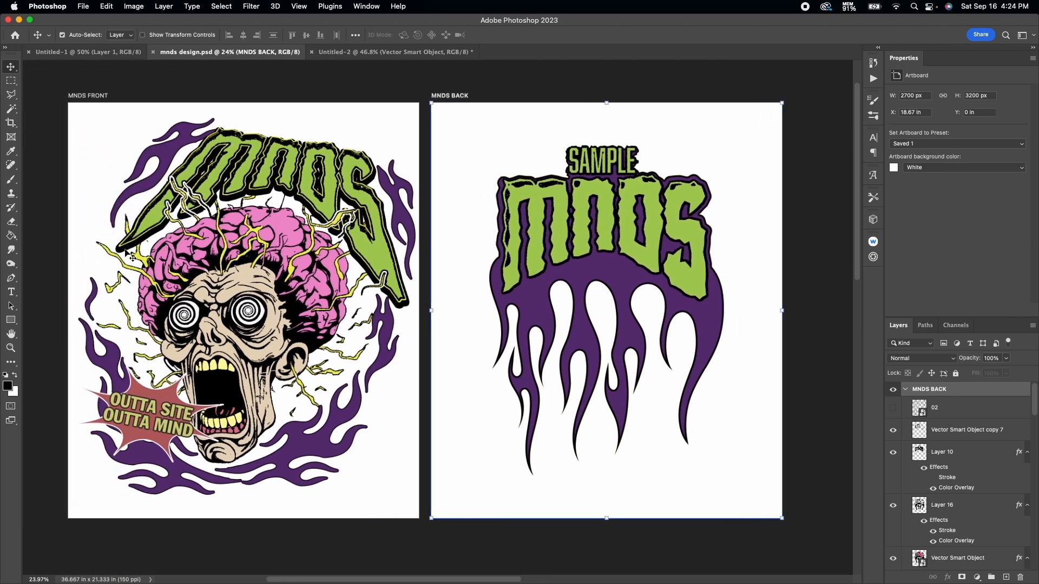
# Switch to Illustrator, decline updating the modified links, and examine the sweatpants, T-shirt and hoodie mockups.
pyautogui.moveTo(487, 568)
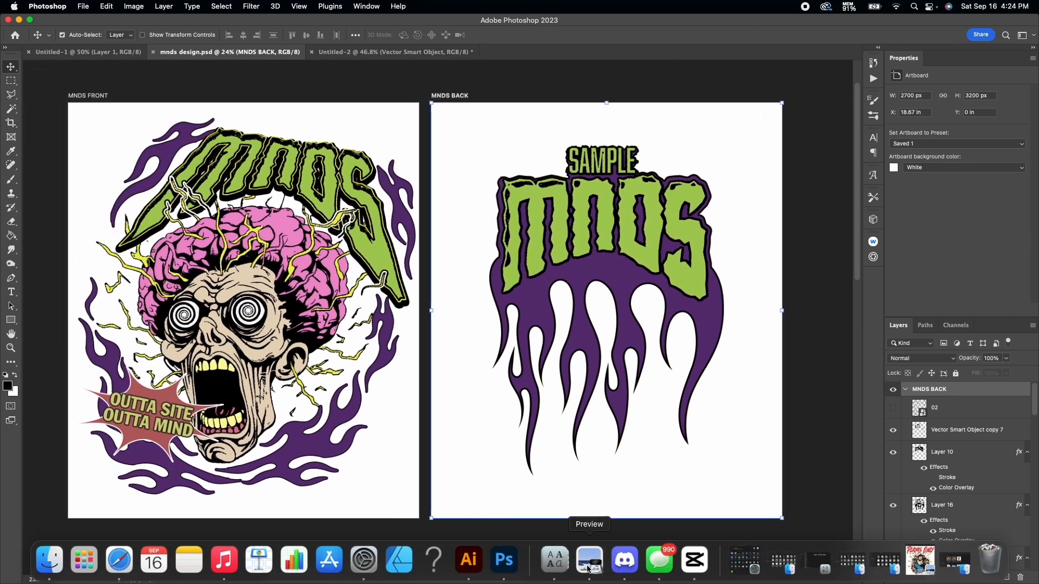
pyautogui.click(474, 565)
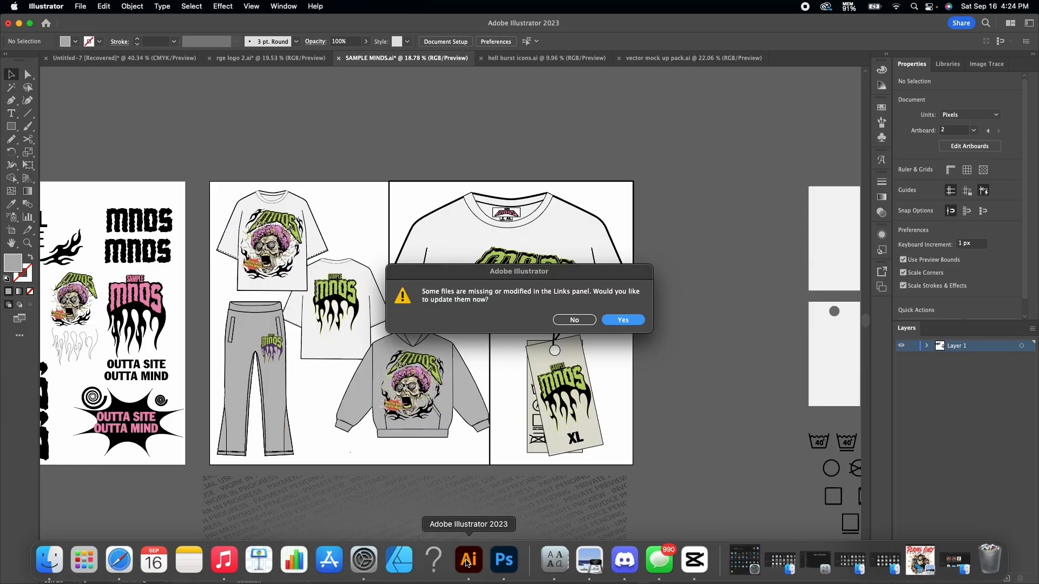
pyautogui.click(572, 320)
pyautogui.hscroll(-6, 207, 371)
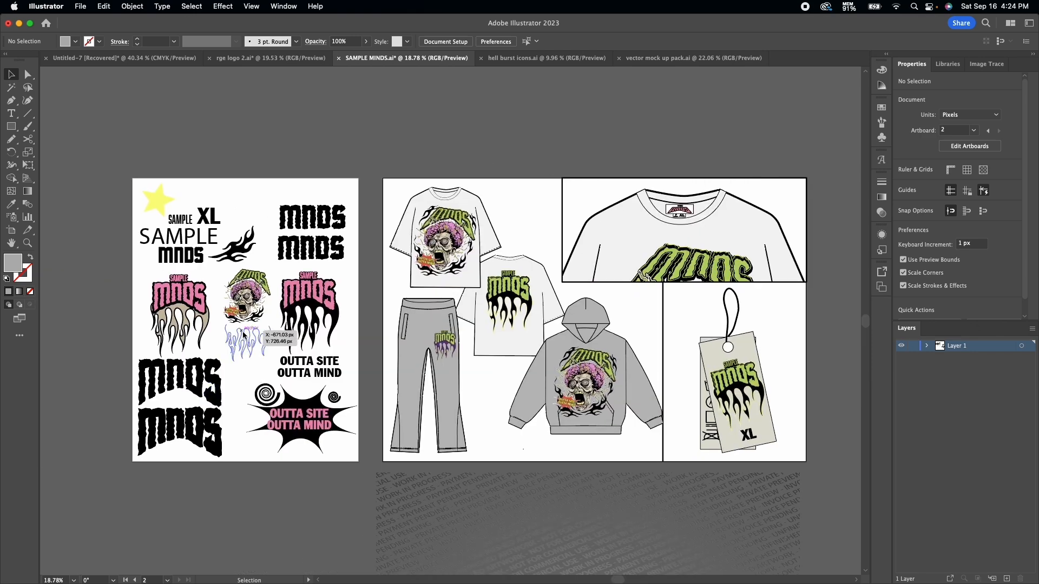
pyautogui.scroll(8, 244, 335)
pyautogui.hscroll(5, 244, 334)
pyautogui.hscroll(5, 243, 334)
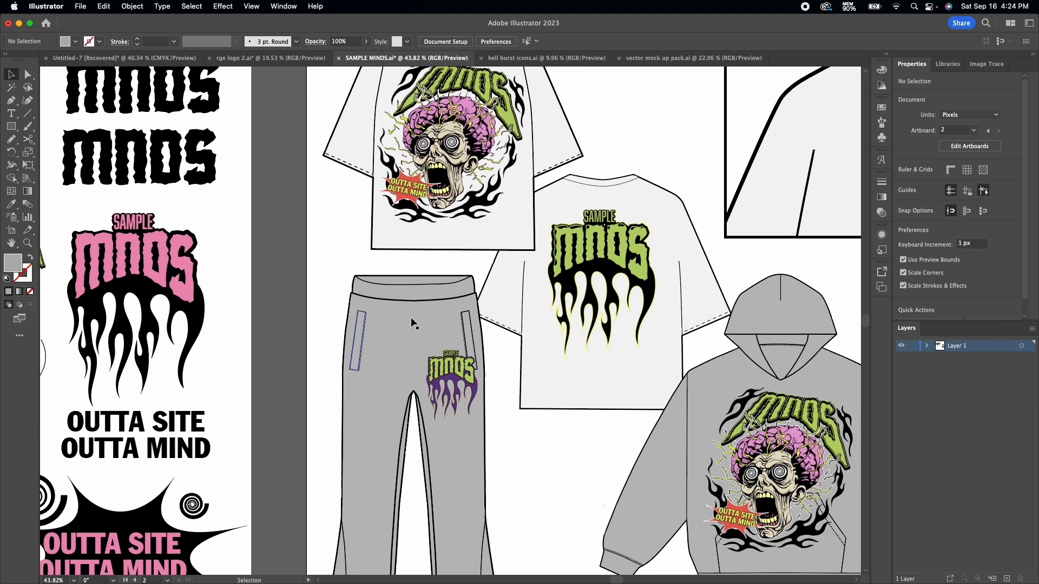
pyautogui.scroll(-2, 427, 323)
pyautogui.hscroll(2, 427, 323)
pyautogui.scroll(-3, 427, 323)
pyautogui.scroll(1, 411, 379)
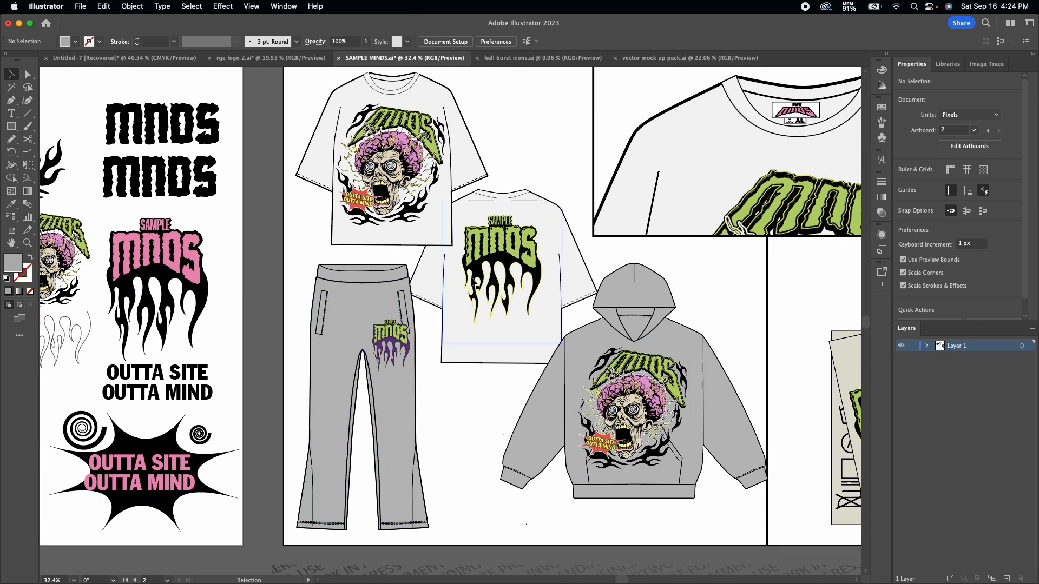
# Review the full mockup sheet with the collar close-up and hang tag, and compare it with the source graphics artboard.
pyautogui.scroll(2, 394, 138)
pyautogui.hscroll(1, 394, 139)
pyautogui.hscroll(5, 393, 140)
pyautogui.scroll(-1, 393, 139)
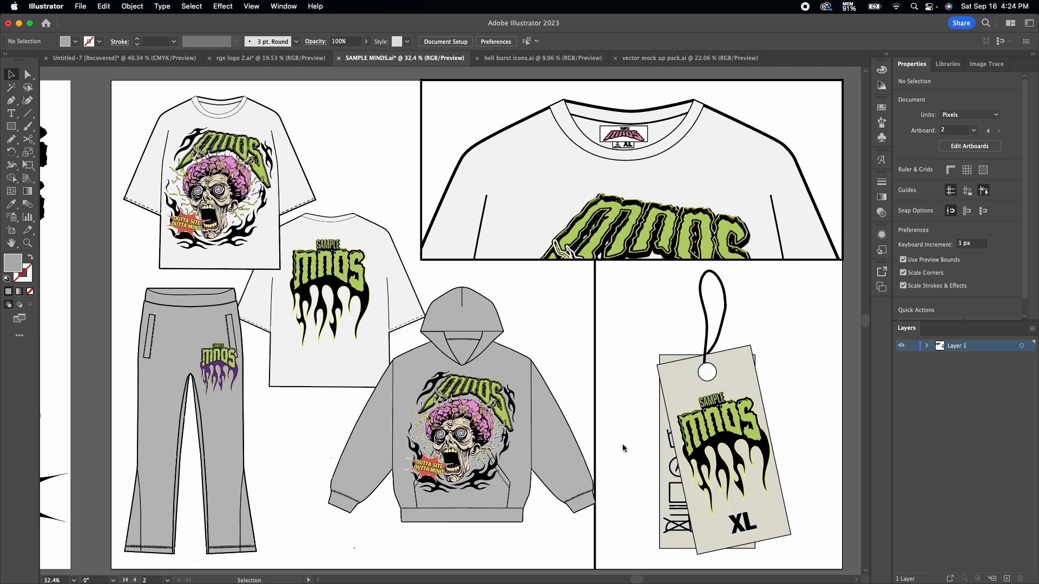
pyautogui.hscroll(-10, 622, 443)
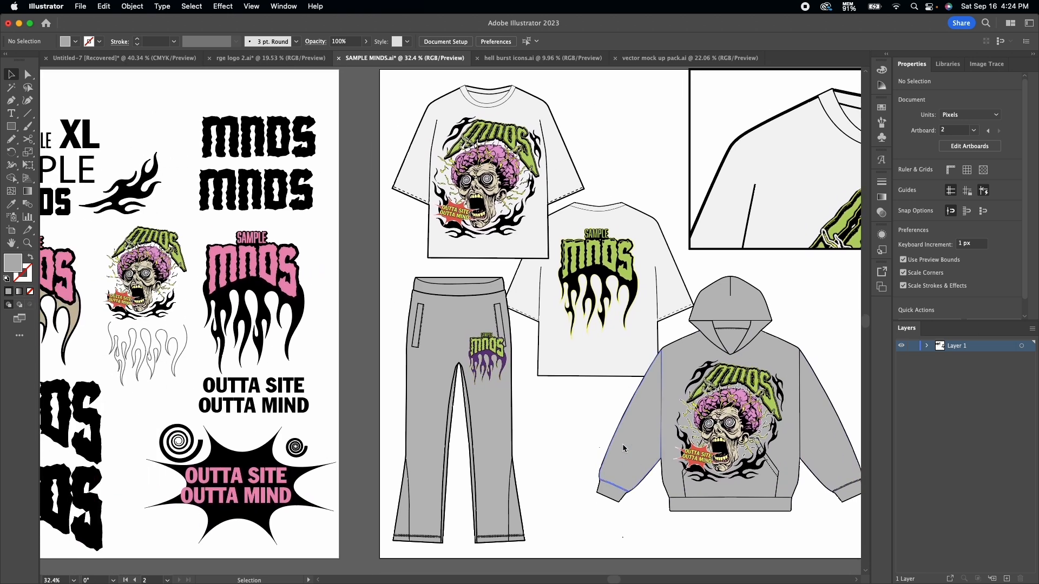
pyautogui.scroll(-1, 603, 468)
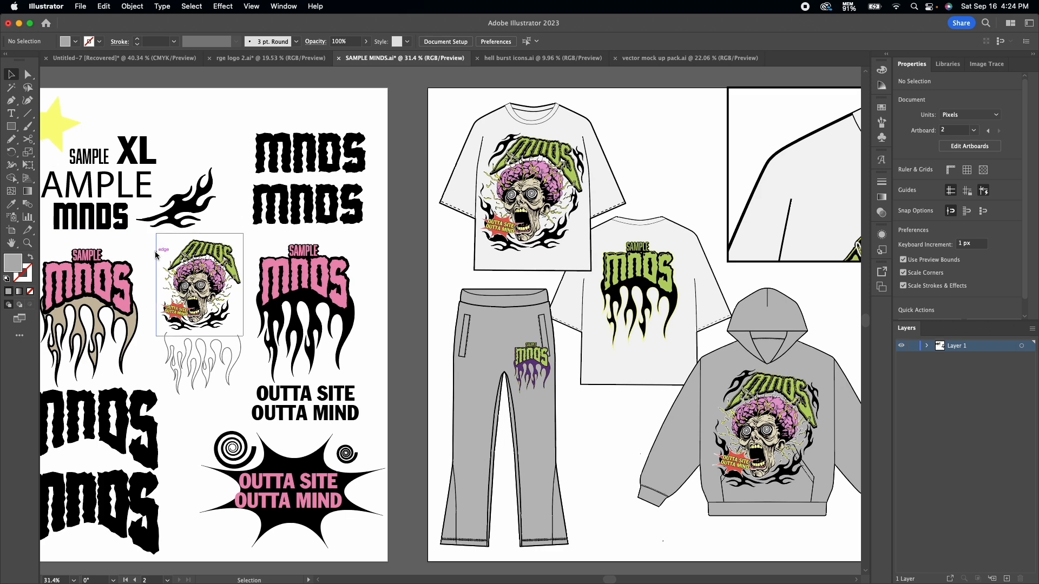
# Switch back to Photoshop, deselect the MNDS BACK artboard, and view the front and back designs together.
pyautogui.click(493, 569)
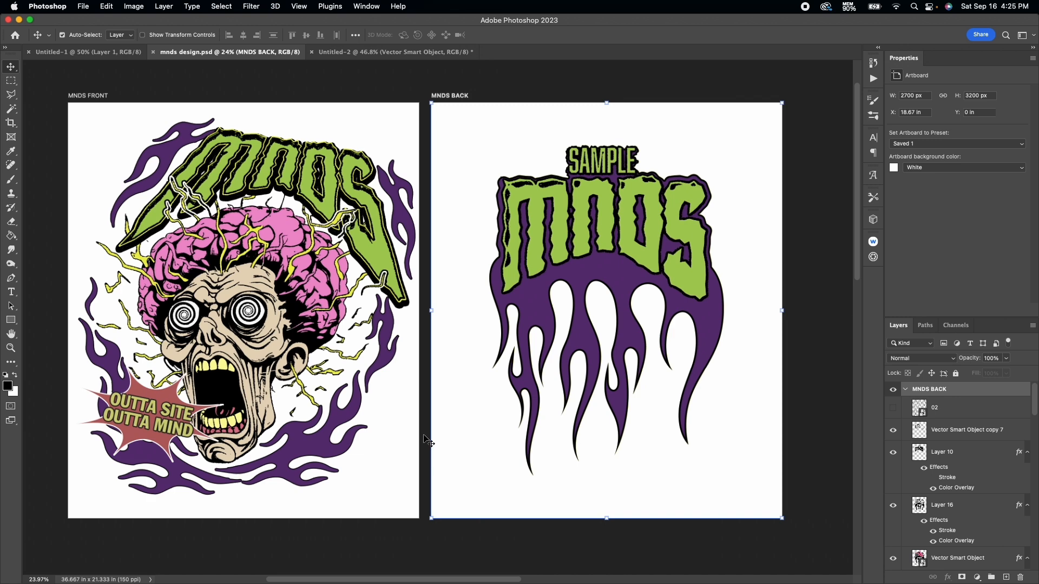
pyautogui.click(425, 437)
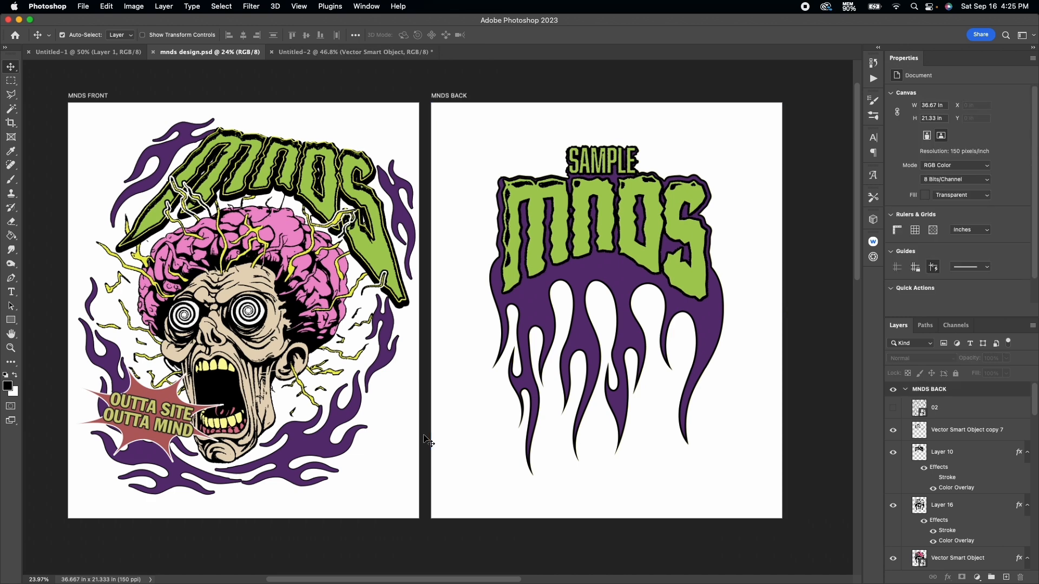
pyautogui.hscroll(-2, 425, 438)
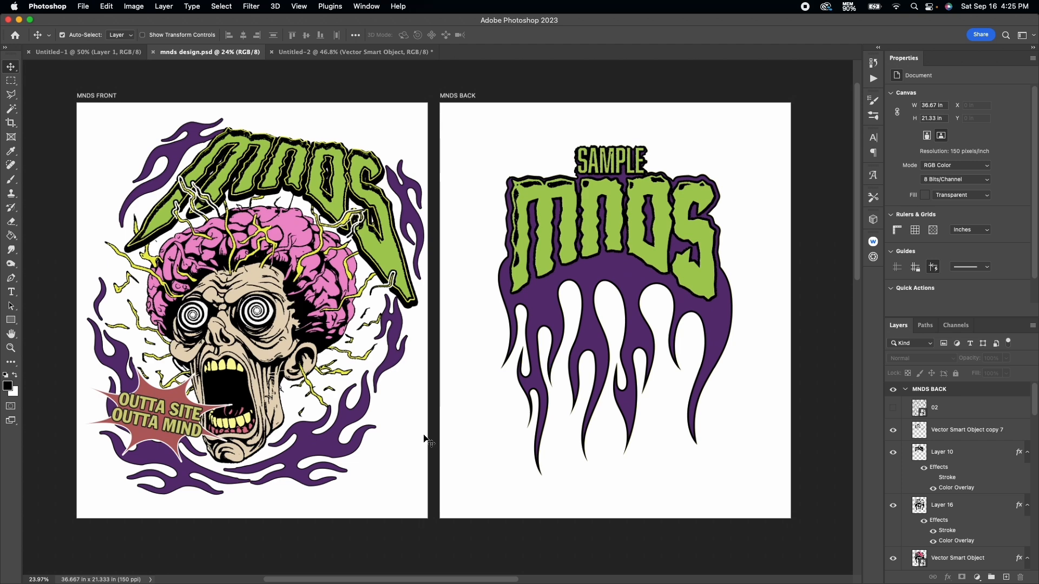